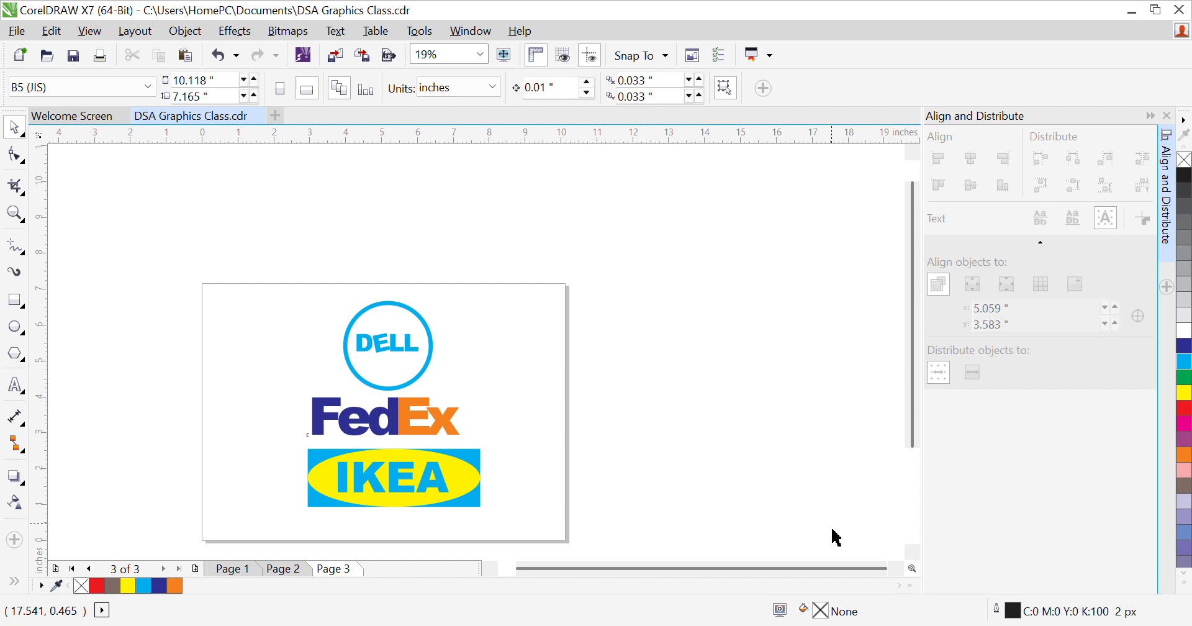
Step: Group the Dell, FedEx and IKEA logos and move the group off the page into the empty area beside it
click(434, 373)
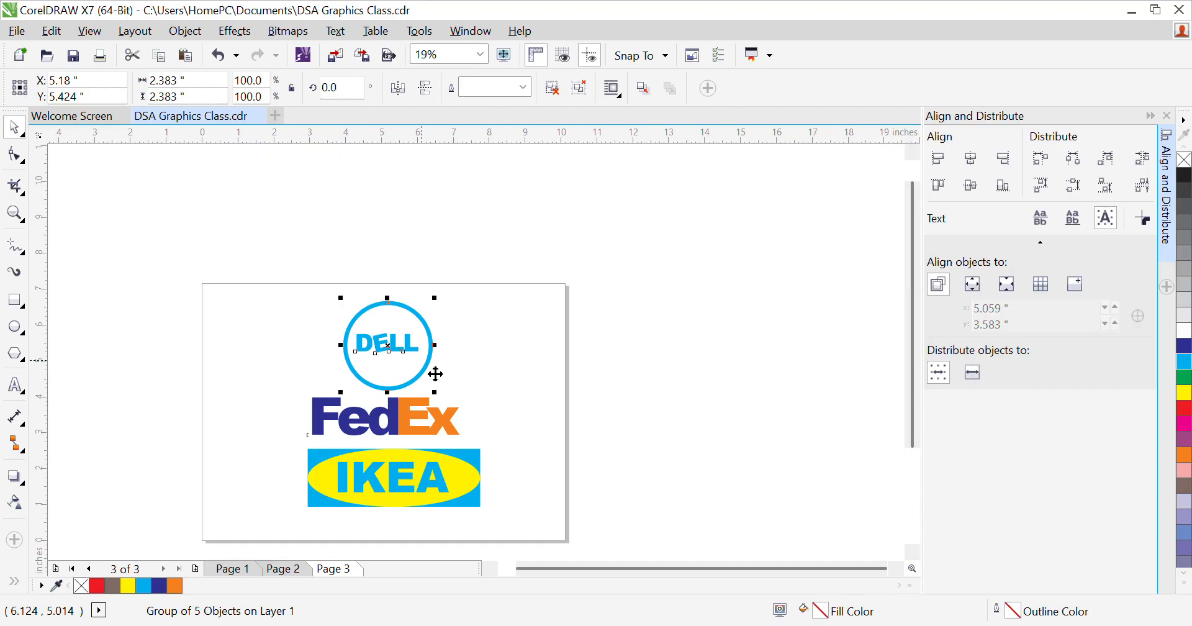
click(330, 424)
click(353, 481)
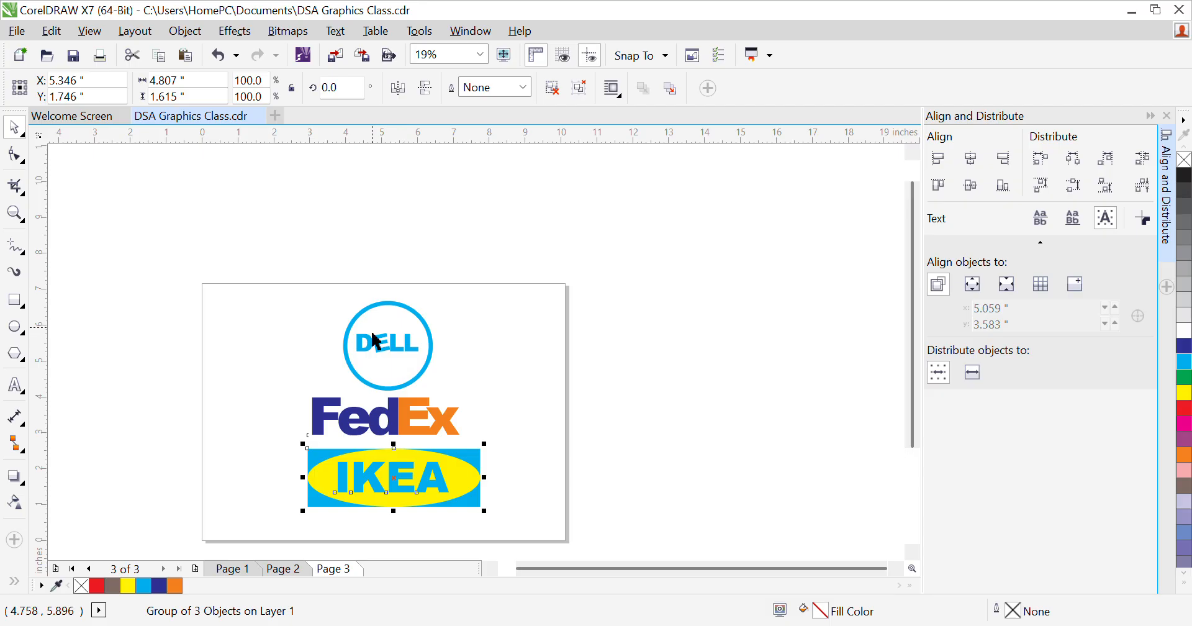
drag(245, 239, 578, 543)
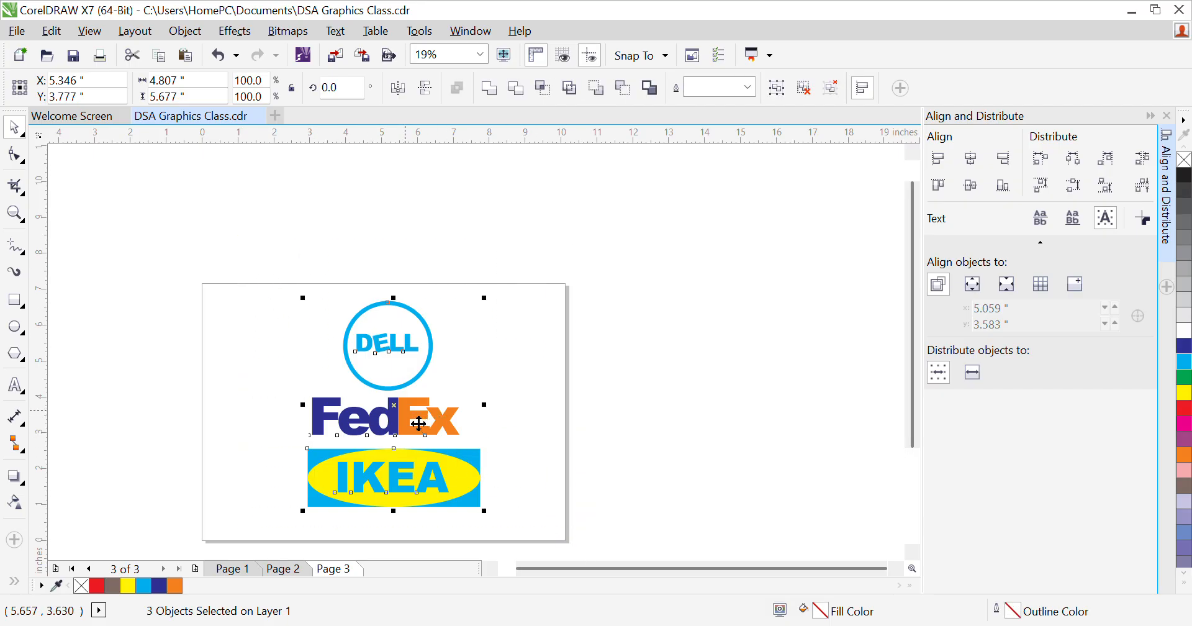
key(ctrl+g)
drag(417, 420, 772, 311)
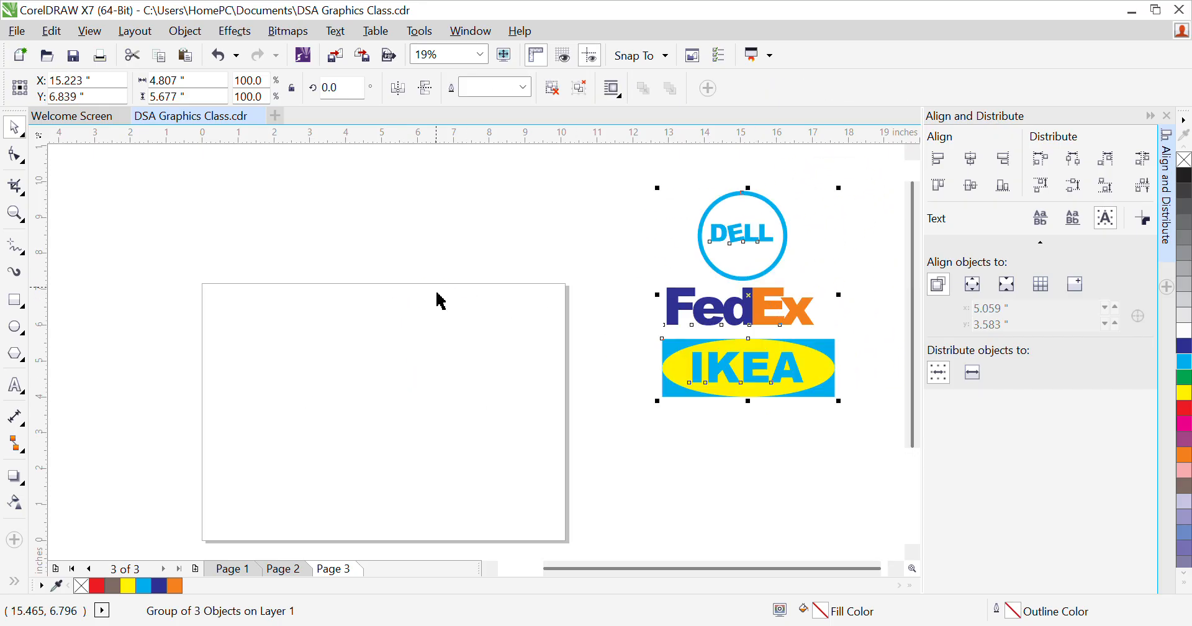
scroll(438, 300, down, 1)
scroll(438, 299, up, 2)
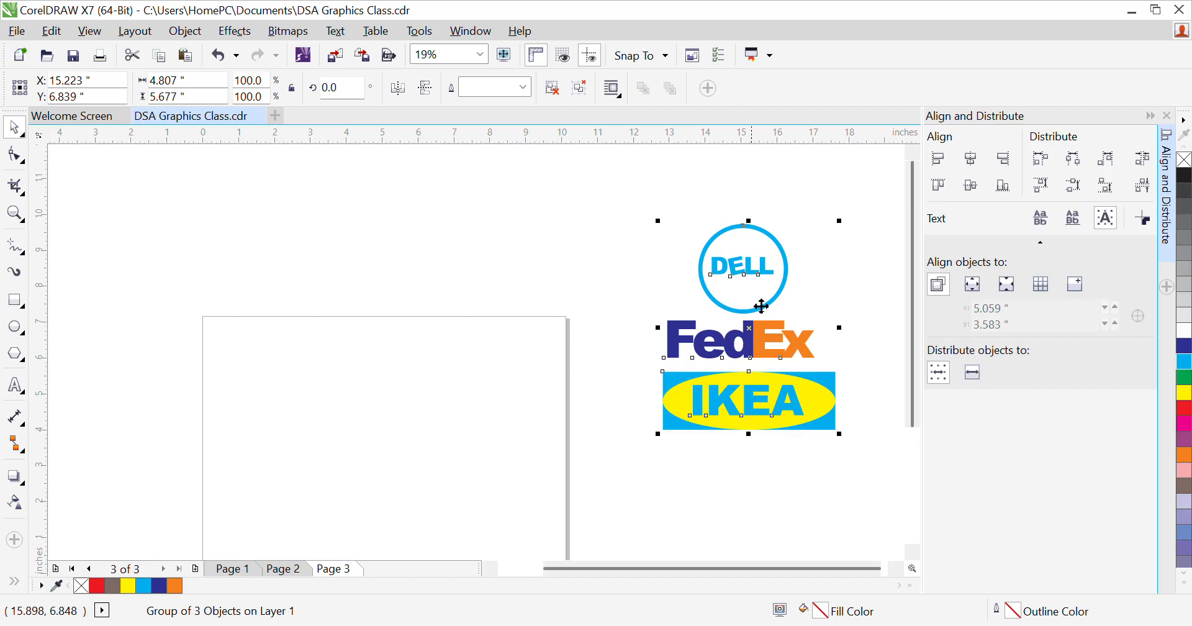
click(798, 277)
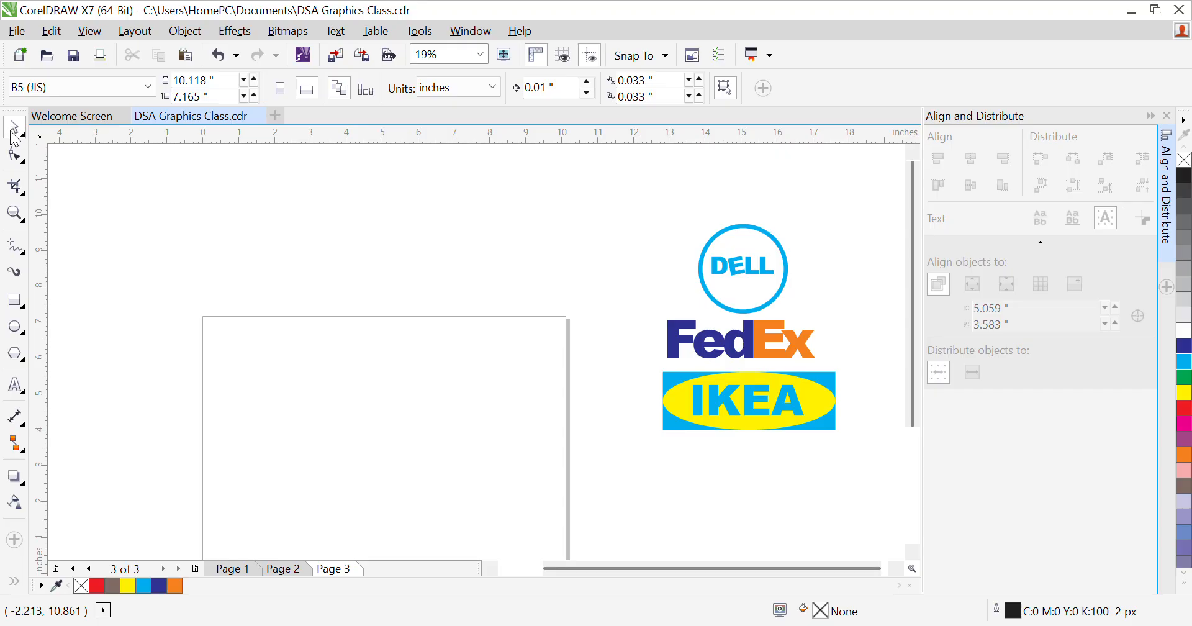
click(22, 163)
click(23, 335)
click(21, 334)
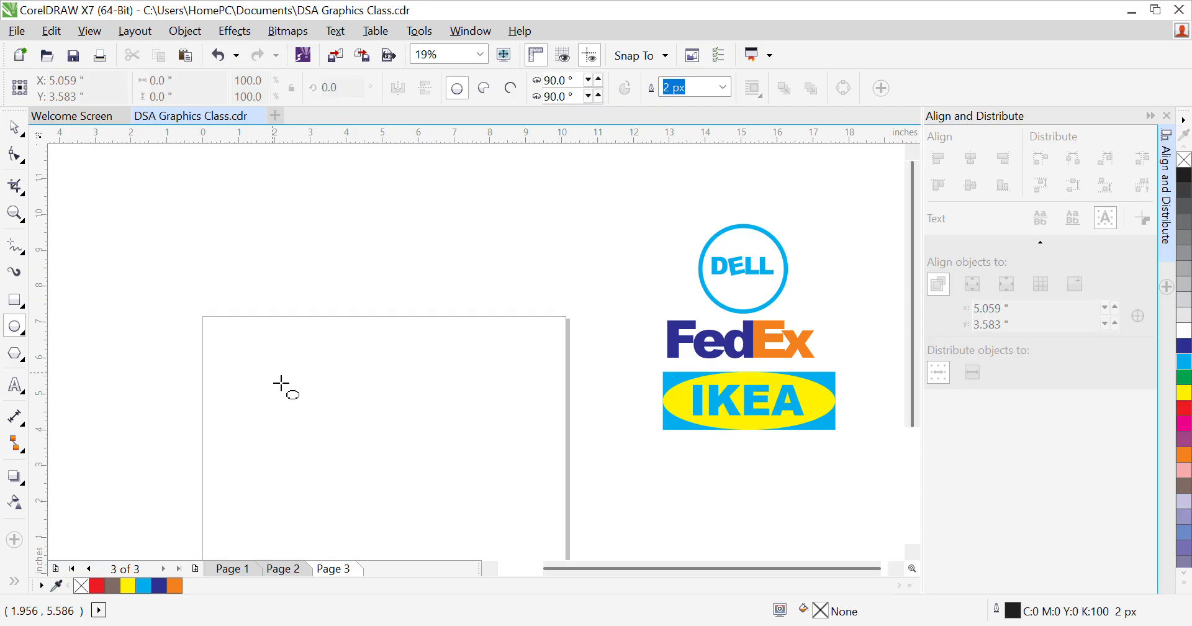
drag(282, 384, 275, 381)
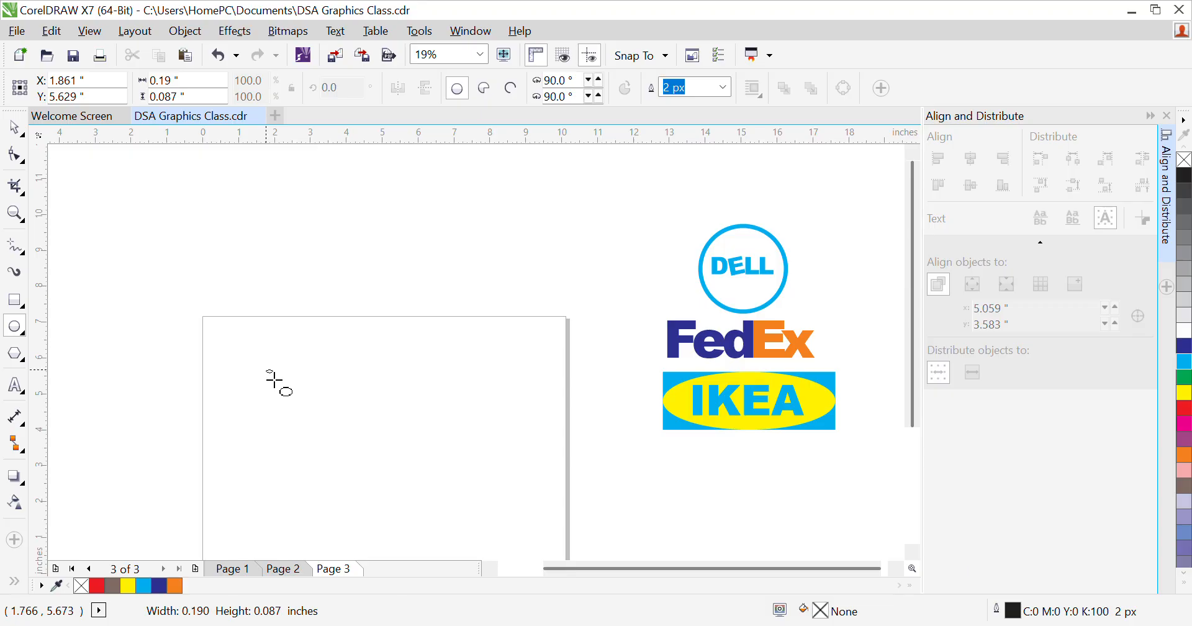
drag(274, 380, 375, 462)
key(ctrl)
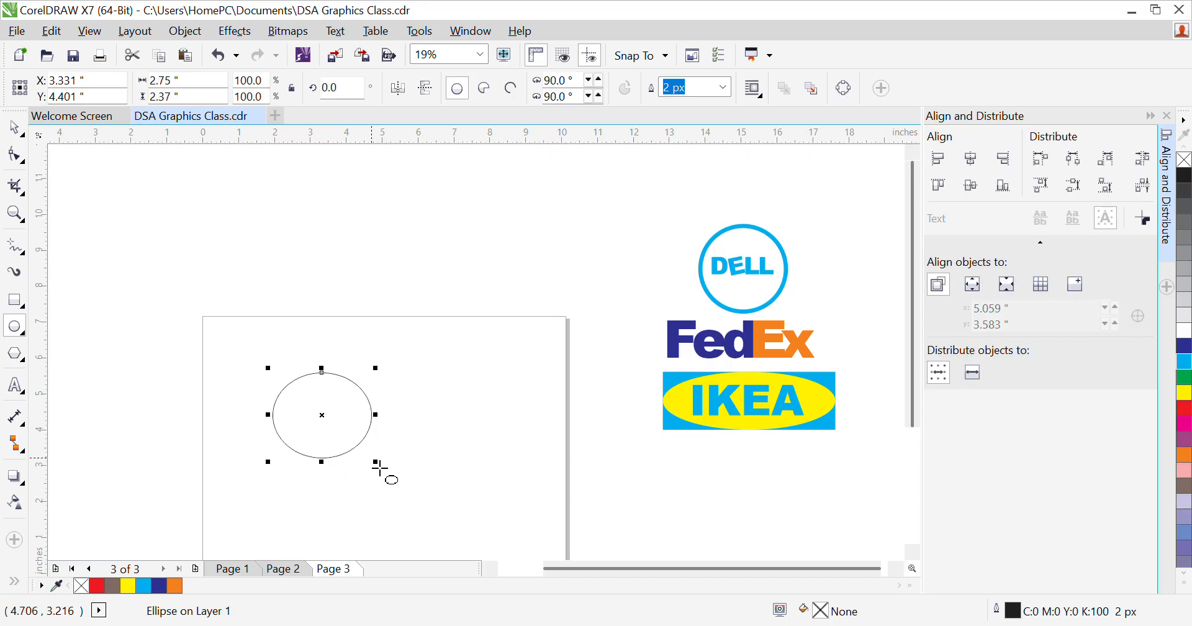
drag(386, 476, 413, 505)
key(Delete)
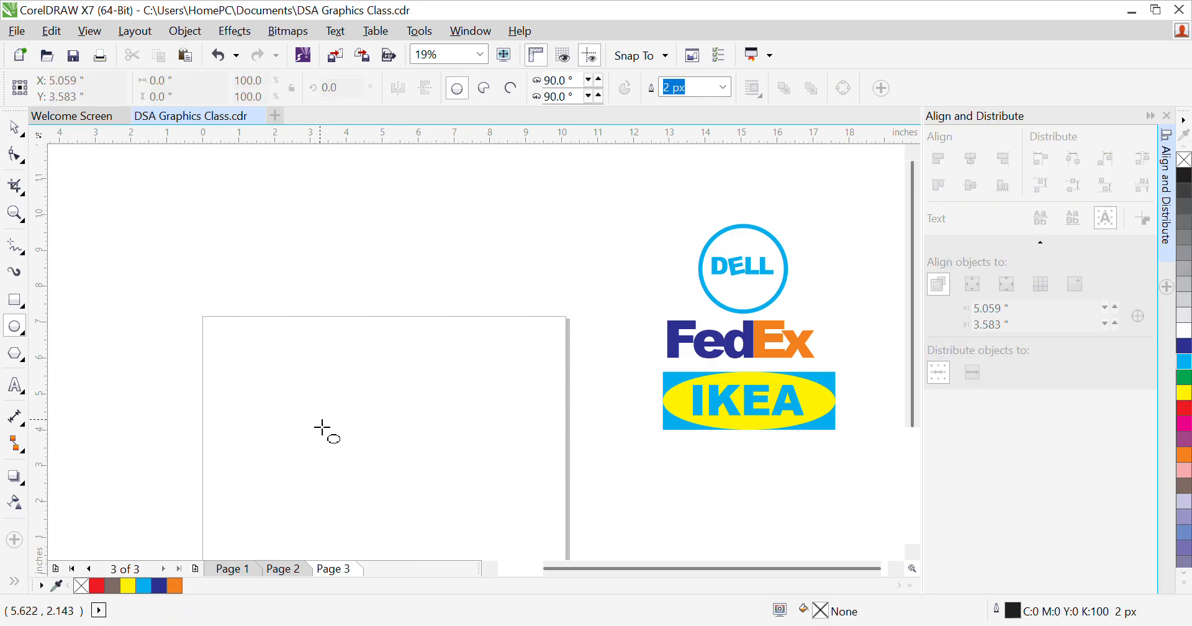
Step: Draw a perfect circle with the Ellipse tool on the page's left half and enlarge it to about 3.51 inches across
drag(277, 395, 317, 487)
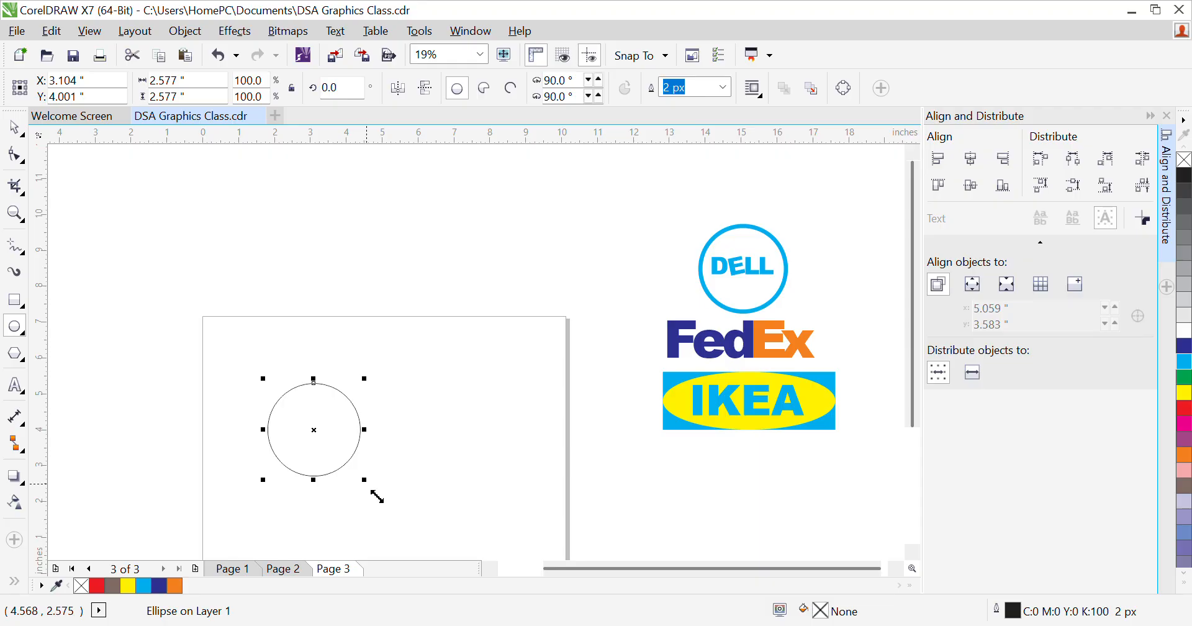
drag(376, 495, 398, 508)
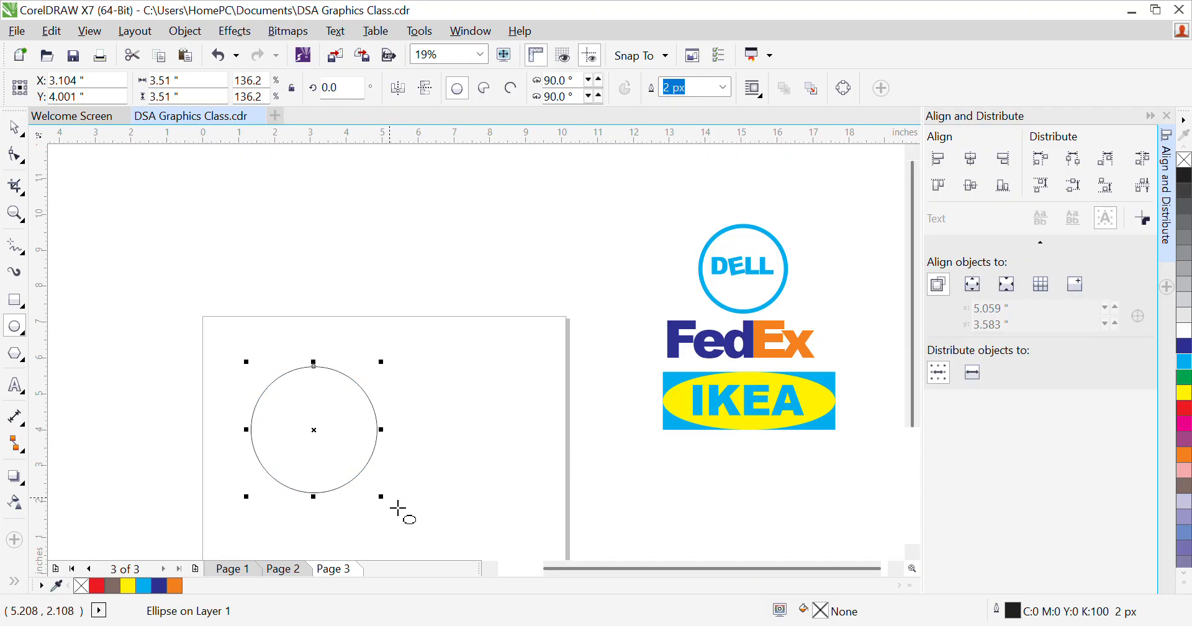
click(14, 127)
click(355, 254)
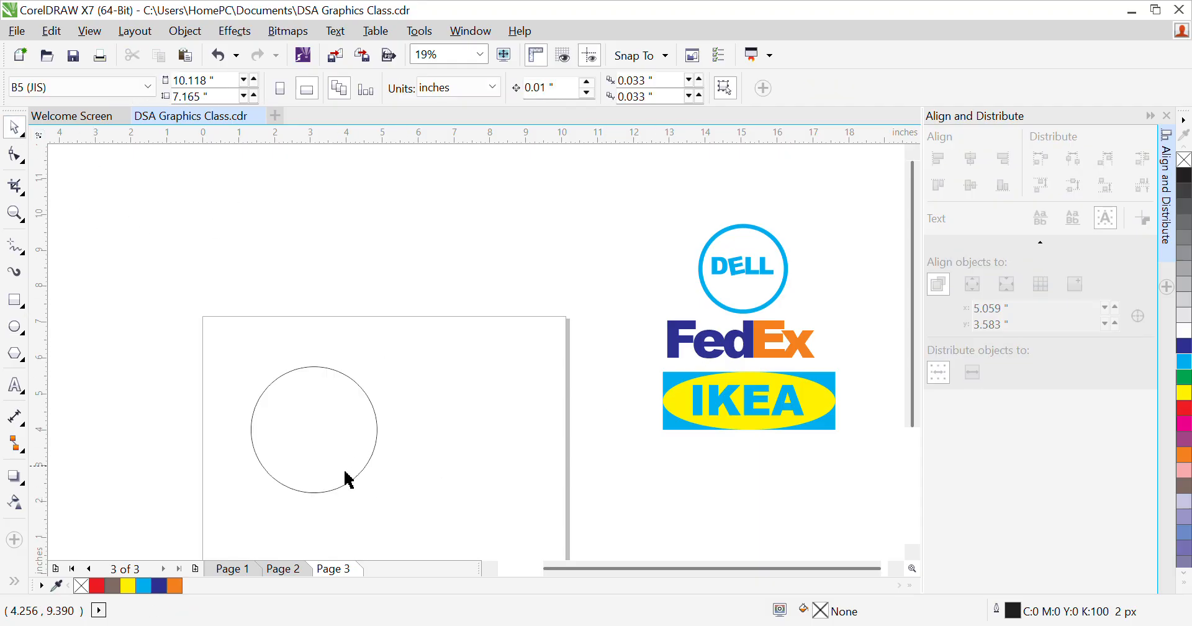
Step: Set the circle's outline width to 35 px
click(373, 424)
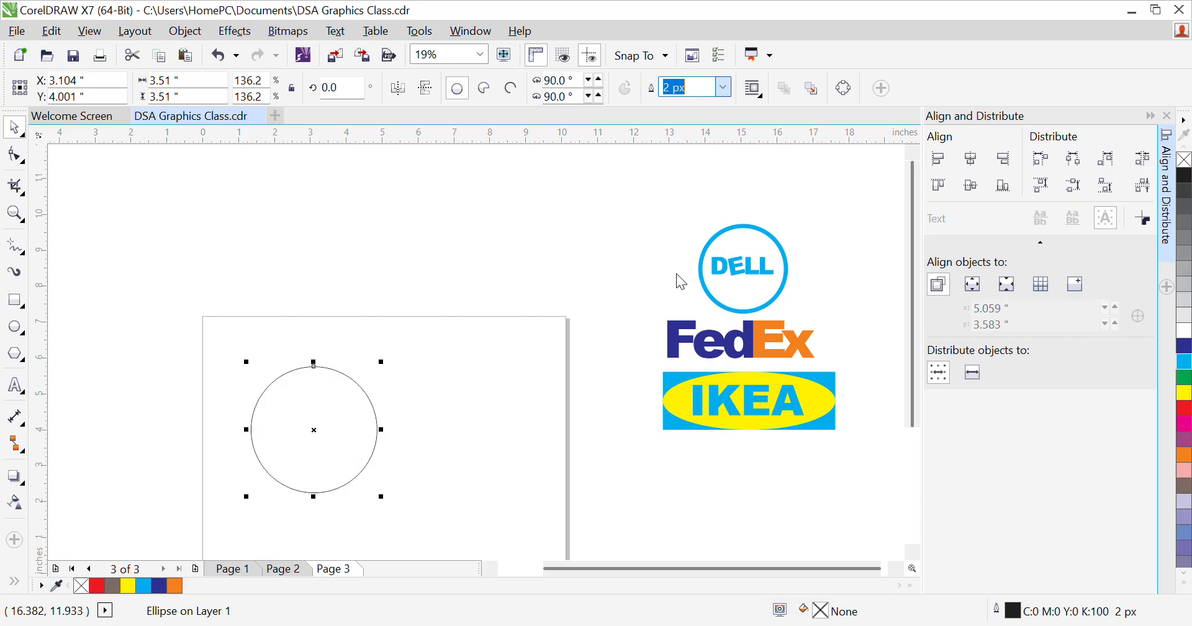
text(25)
key(Return)
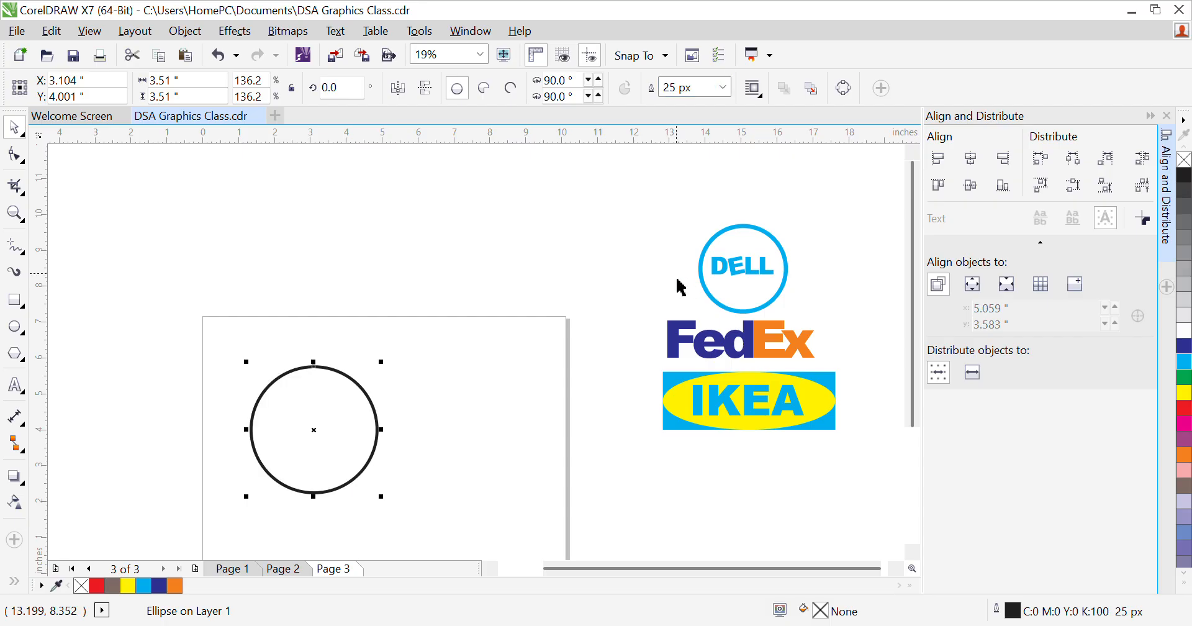
click(676, 97)
text(35)
key(Return)
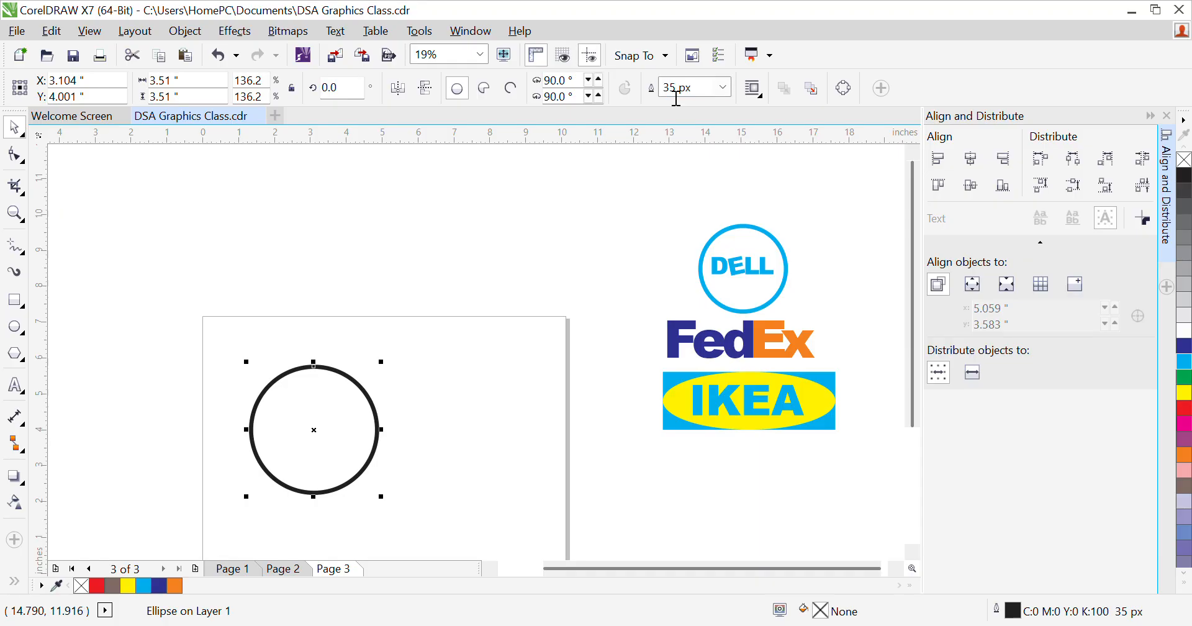
click(432, 274)
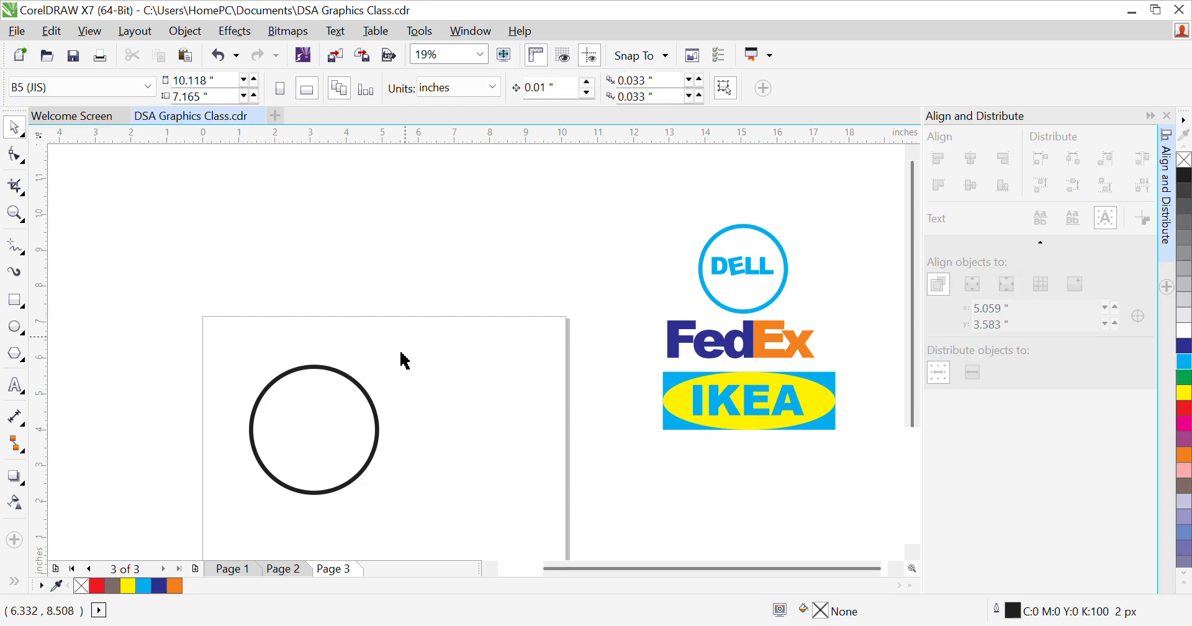
Step: Colour the circle's outline cyan (C:100 M:0 Y:0 K:0) and leave the circle without a fill
click(363, 412)
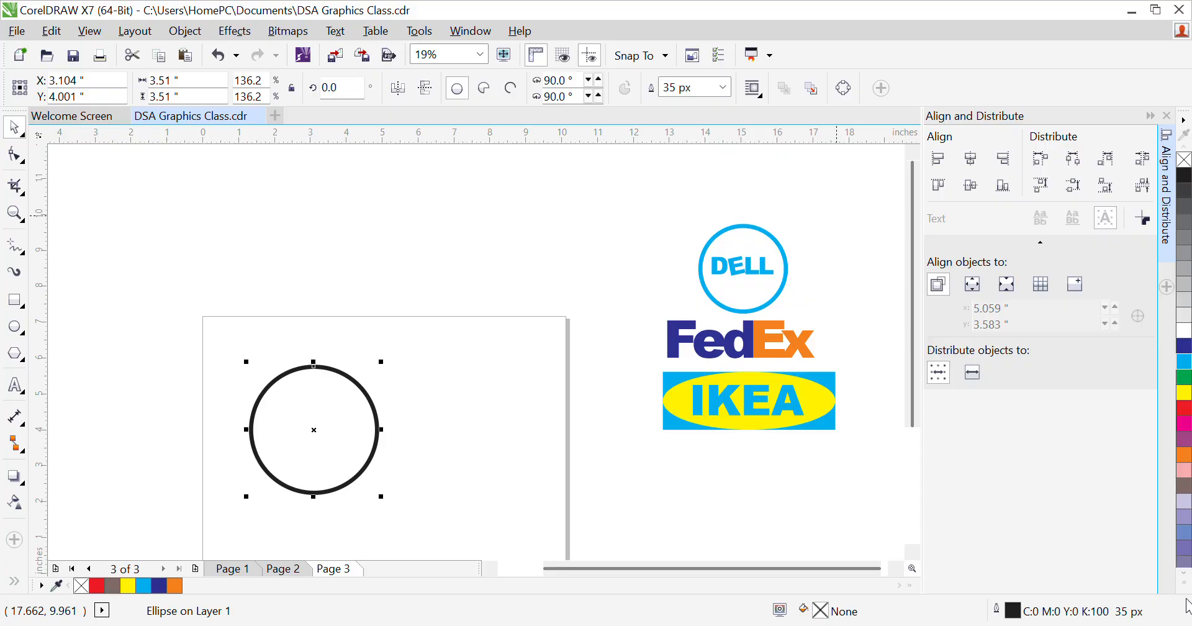
click(1182, 573)
click(1183, 573)
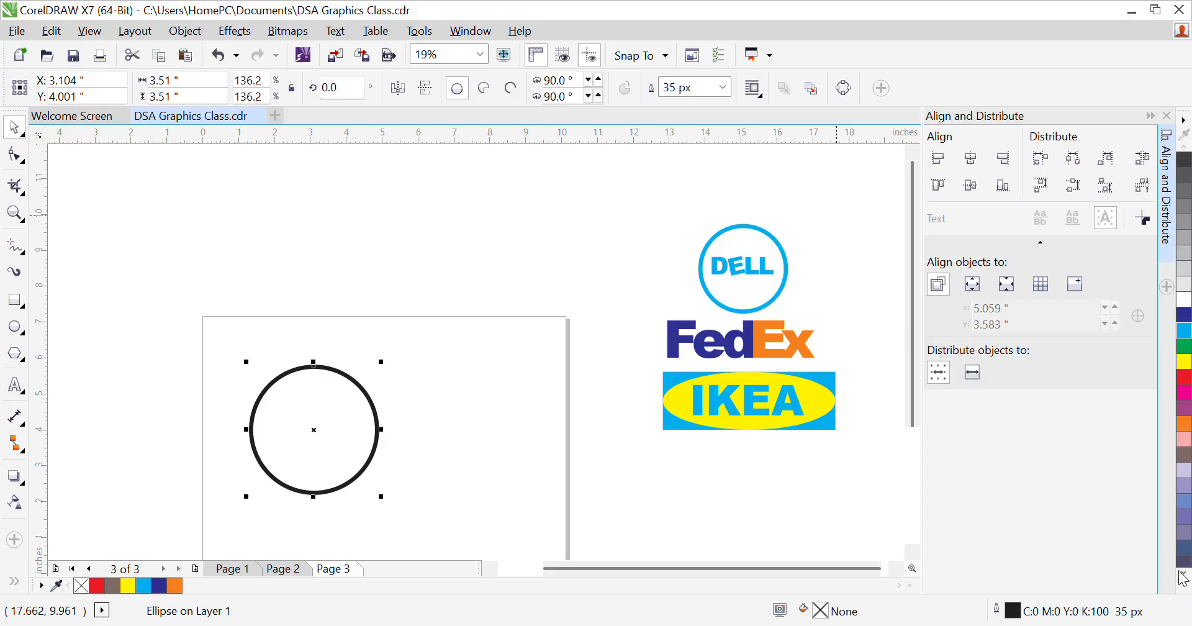
click(1185, 337)
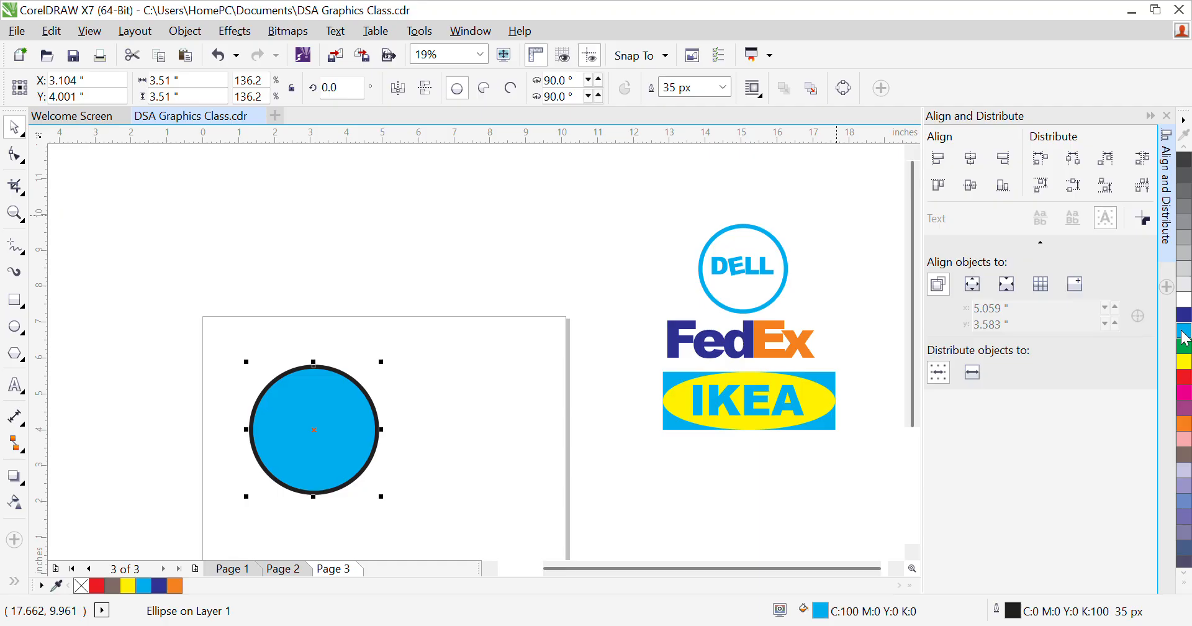
right_click(1184, 338)
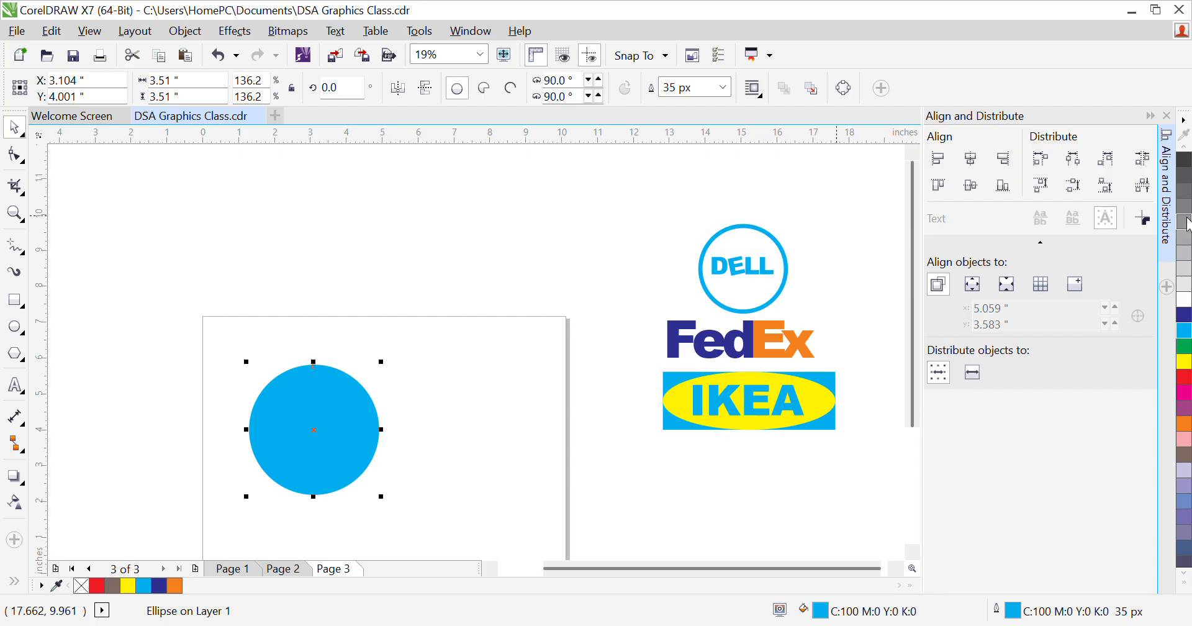
click(1186, 151)
click(1187, 152)
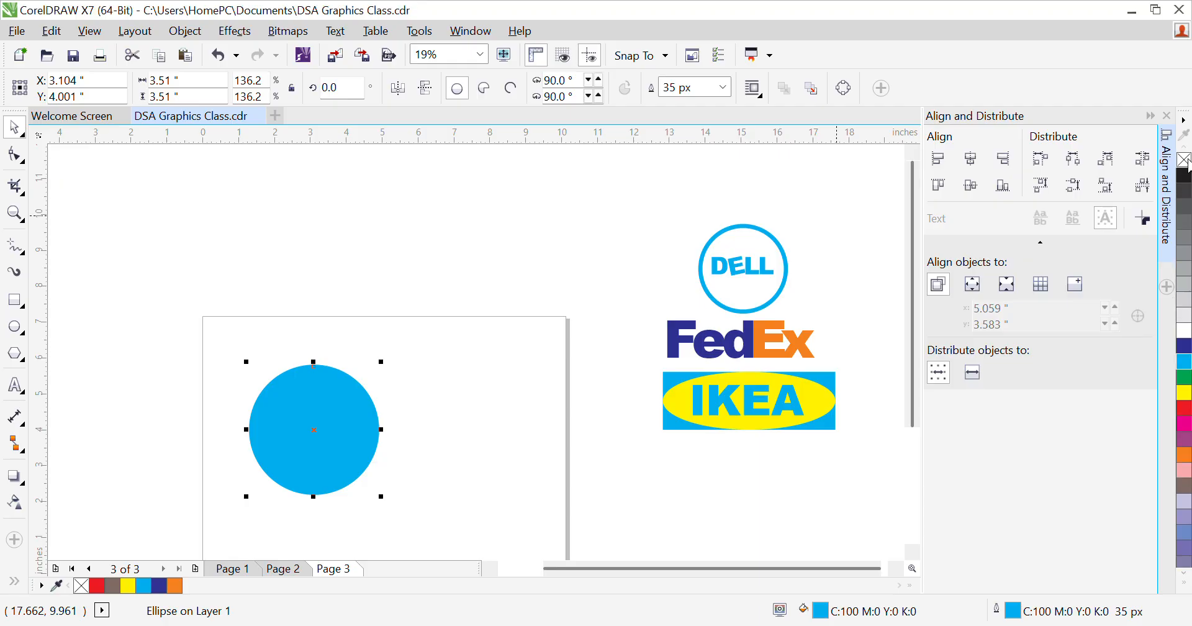
click(1186, 160)
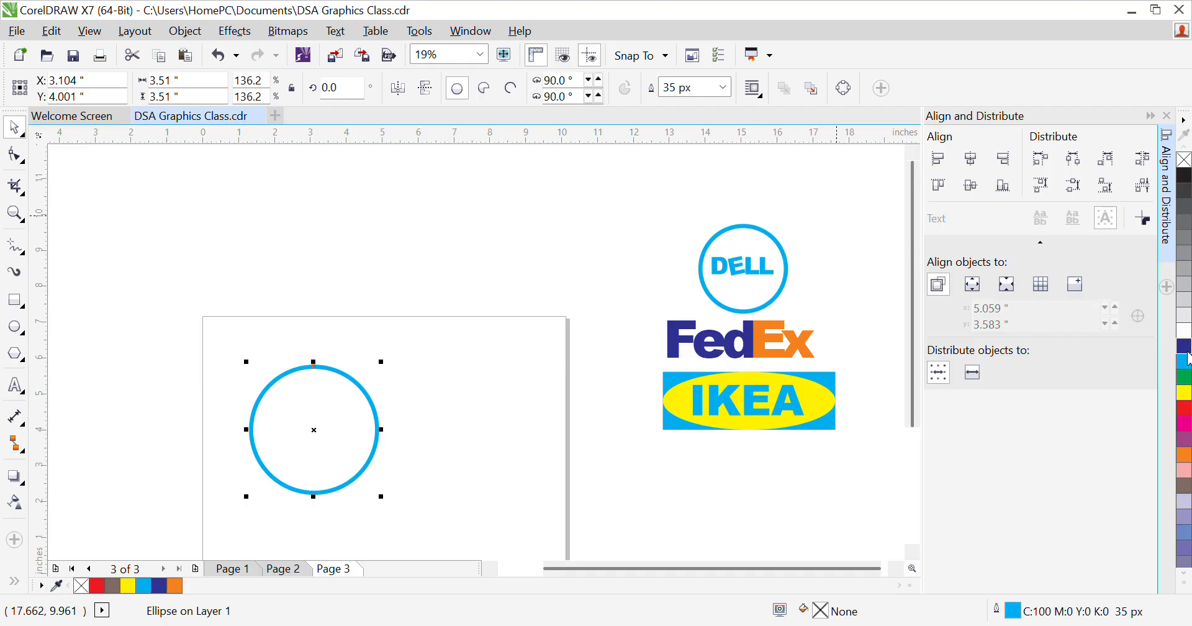
Step: Try dark blue and pale lavender outlines on the circle and return its outline to cyan
right_click(1186, 346)
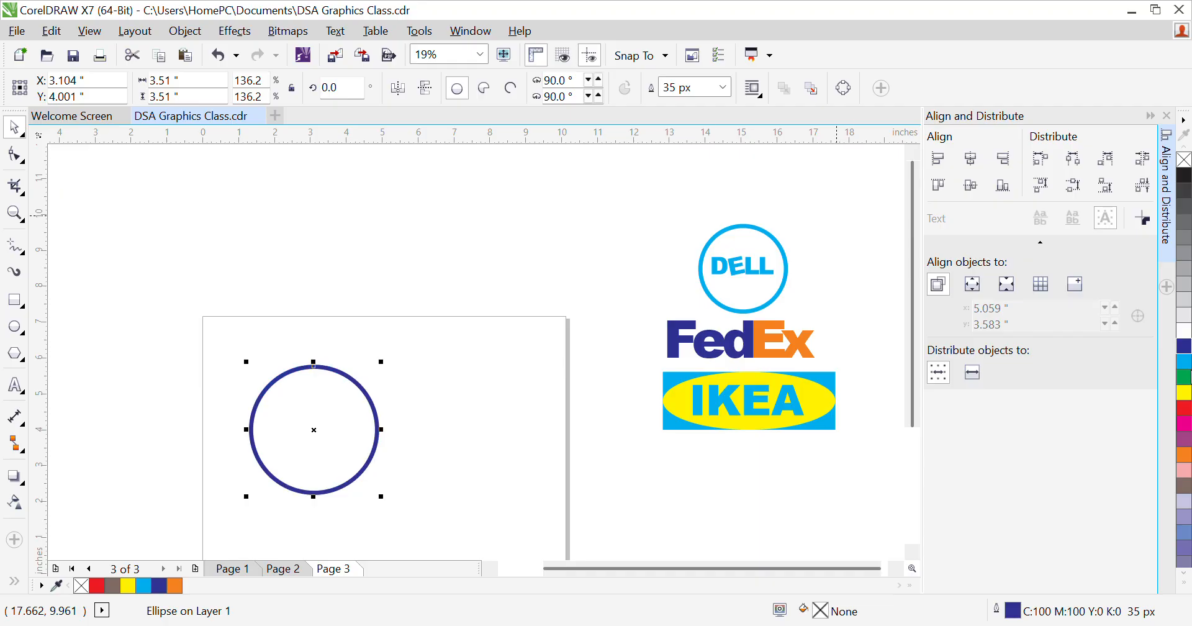
right_click(1184, 500)
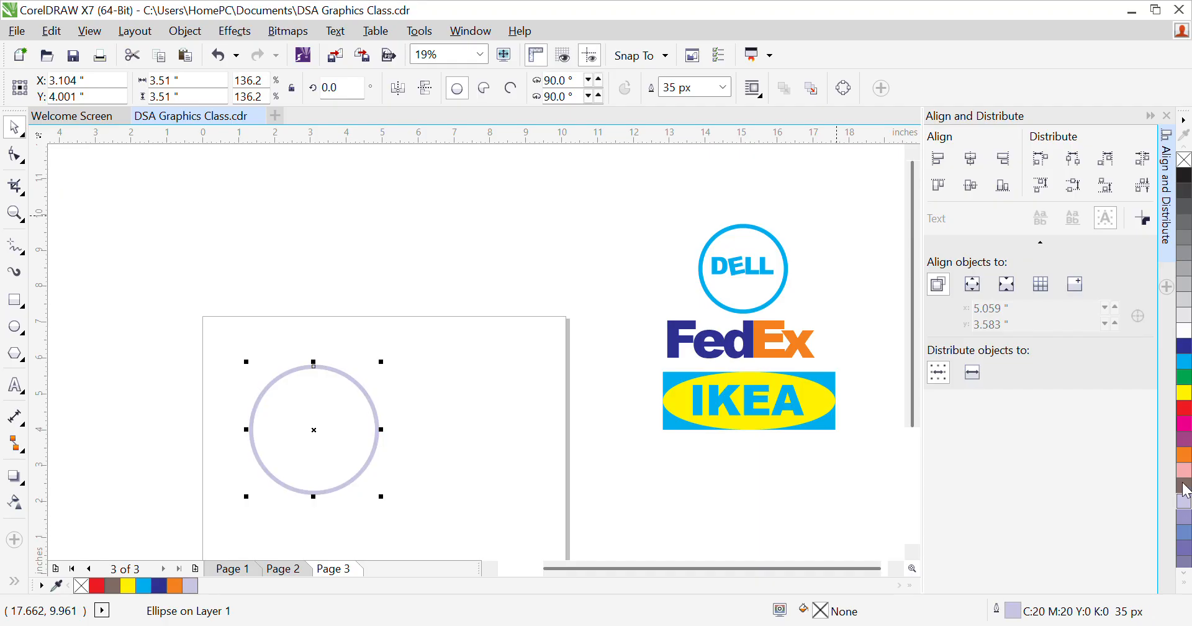
right_click(1185, 364)
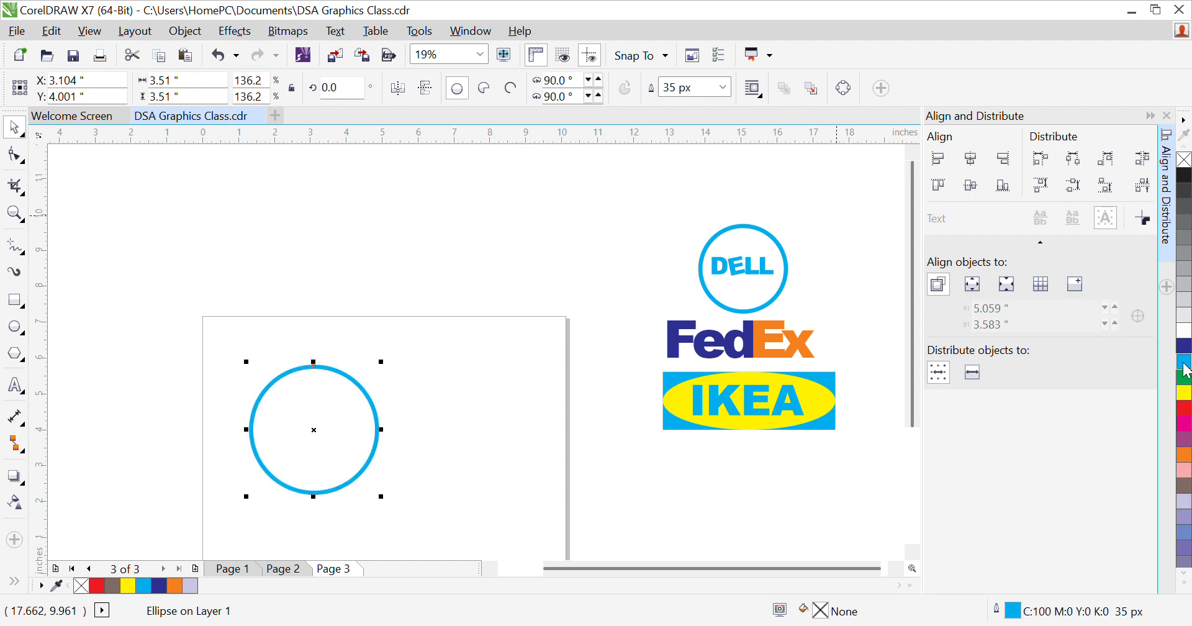
click(454, 226)
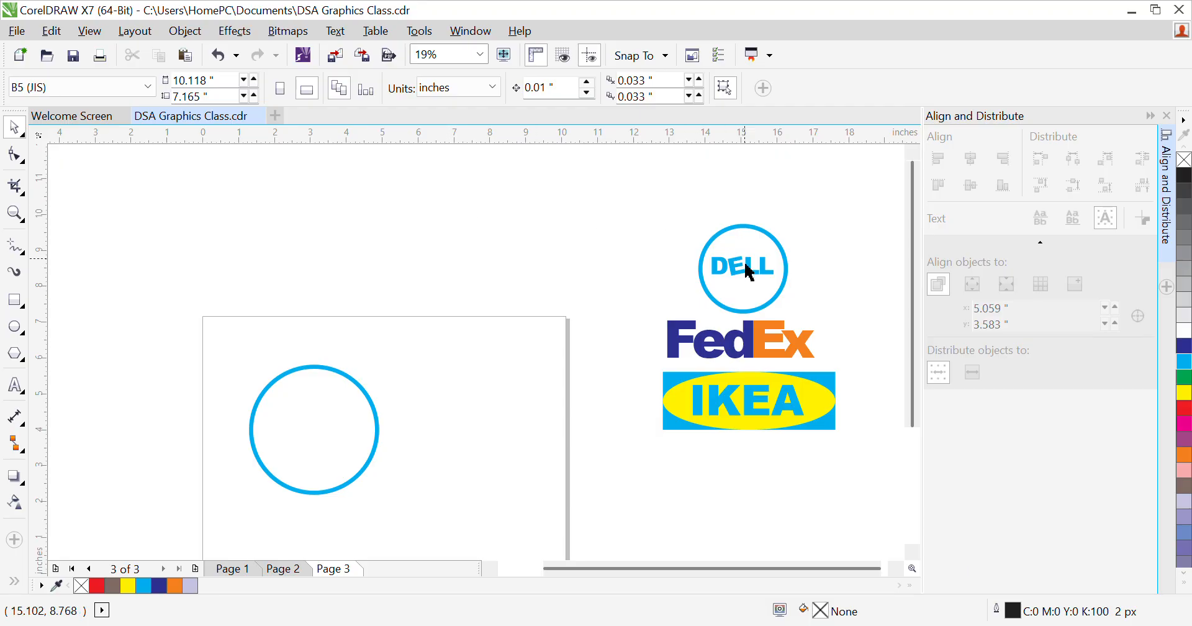
click(15, 386)
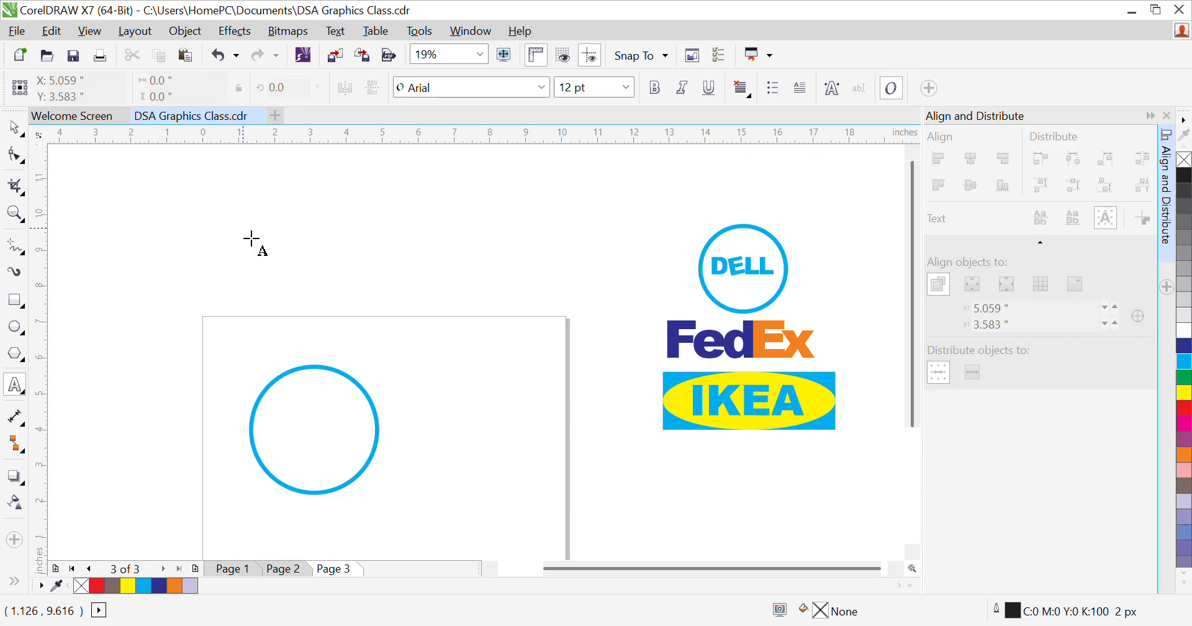
click(335, 268)
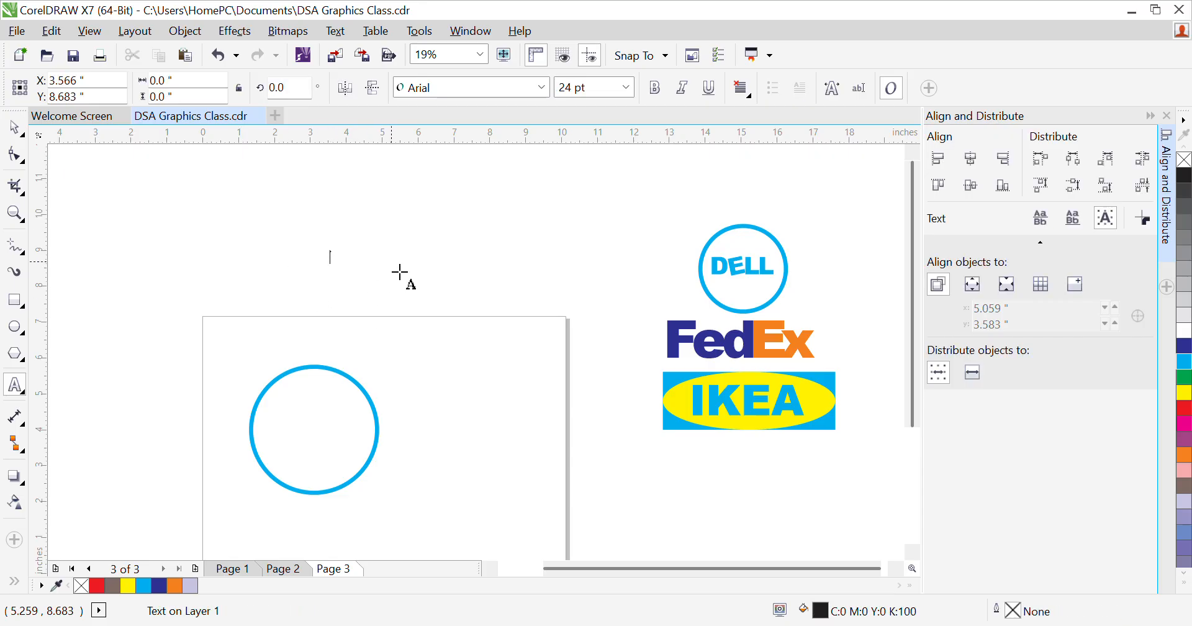
drag(364, 211, 510, 300)
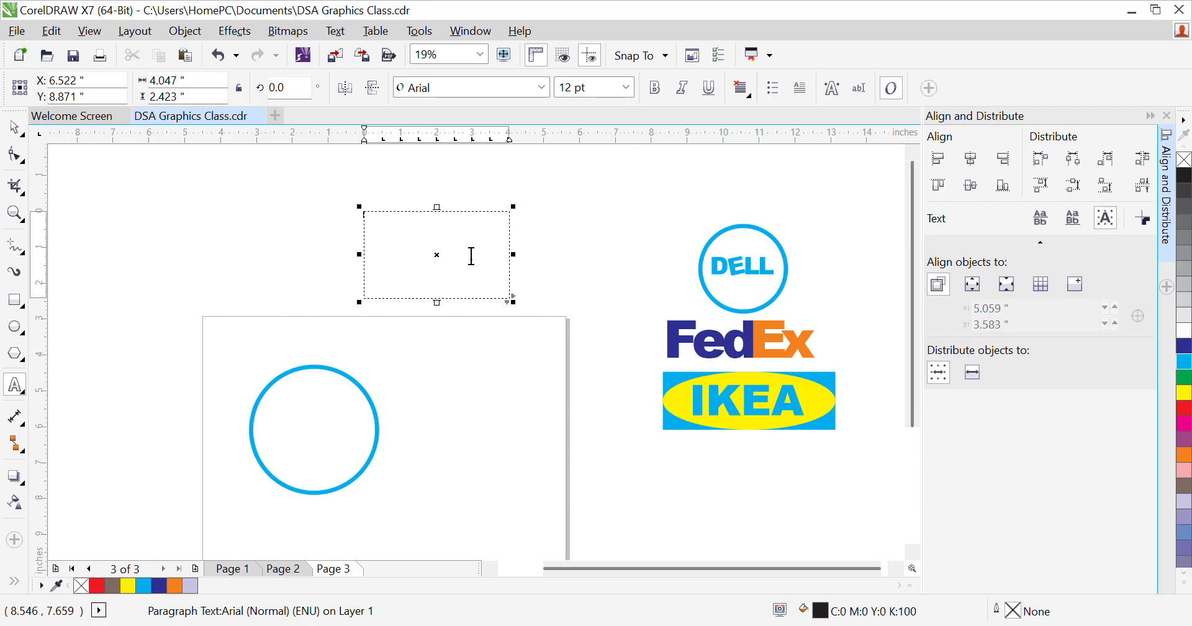
click(452, 268)
click(15, 128)
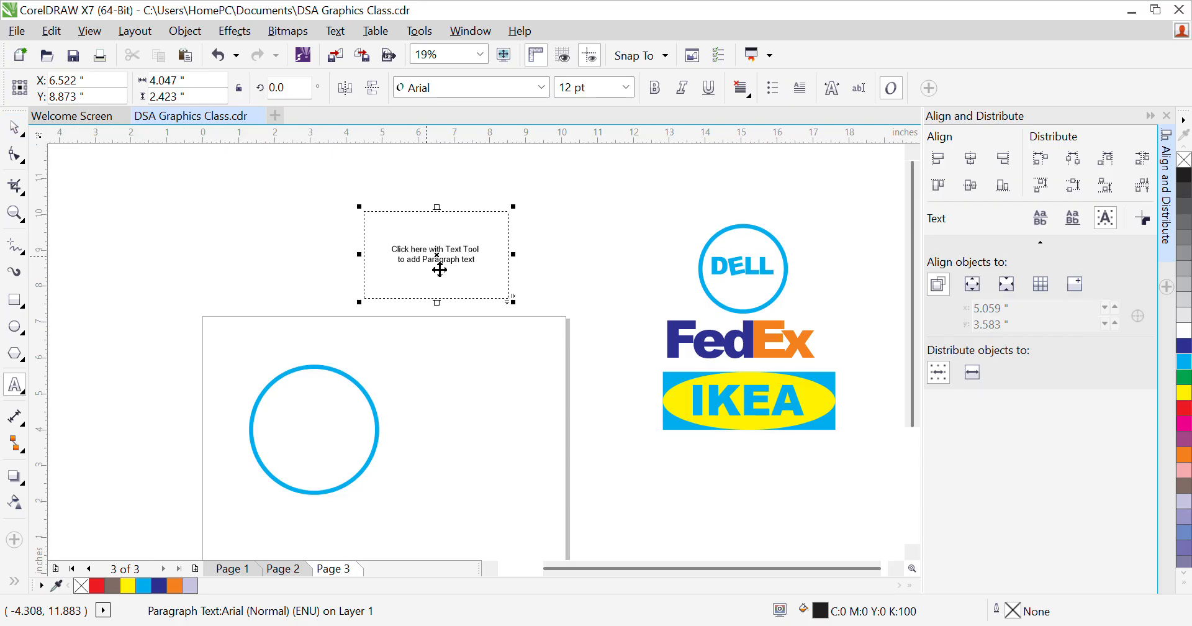
key(Delete)
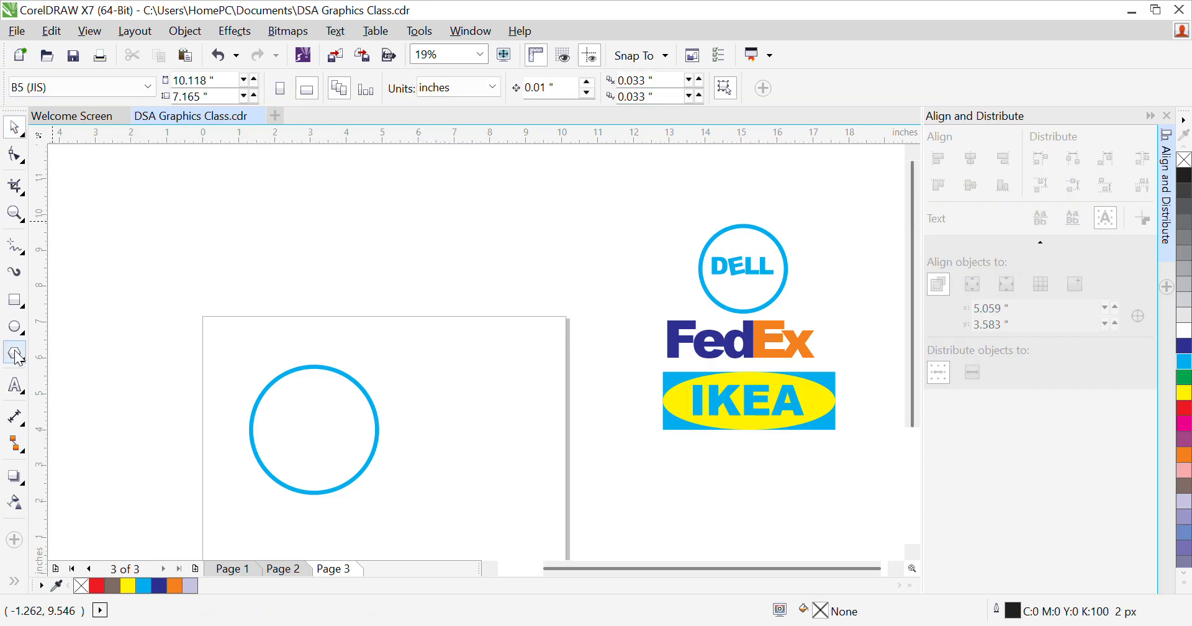
Step: Add the artistic text "DELL" in Arial 24 pt in the empty area above the page
click(15, 385)
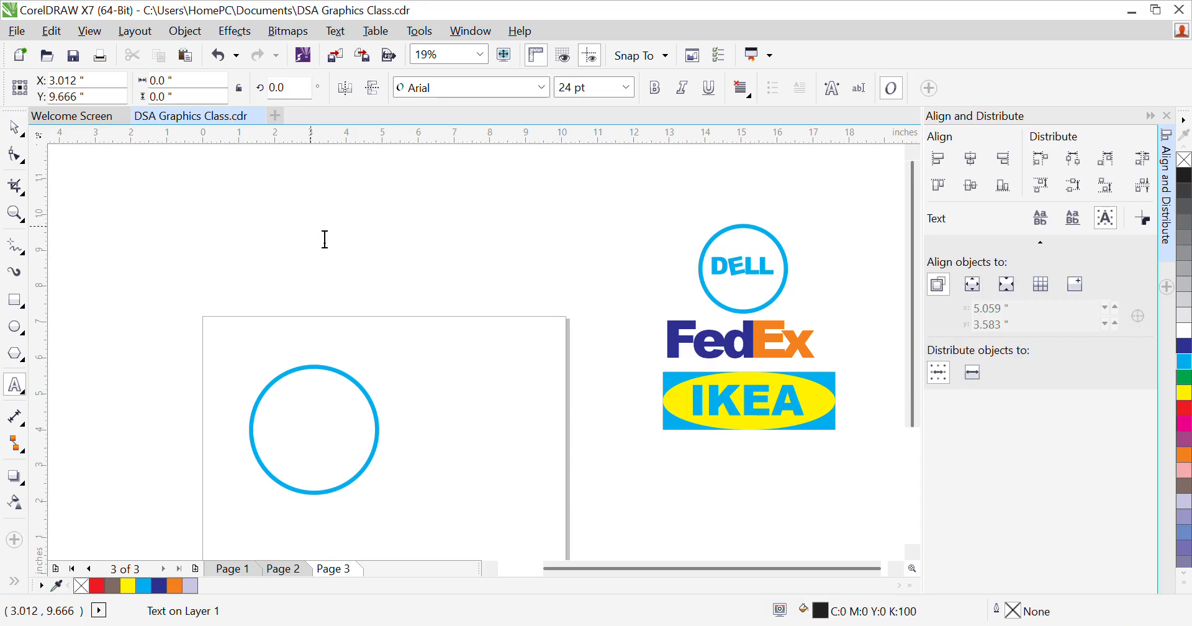
text(ELL)
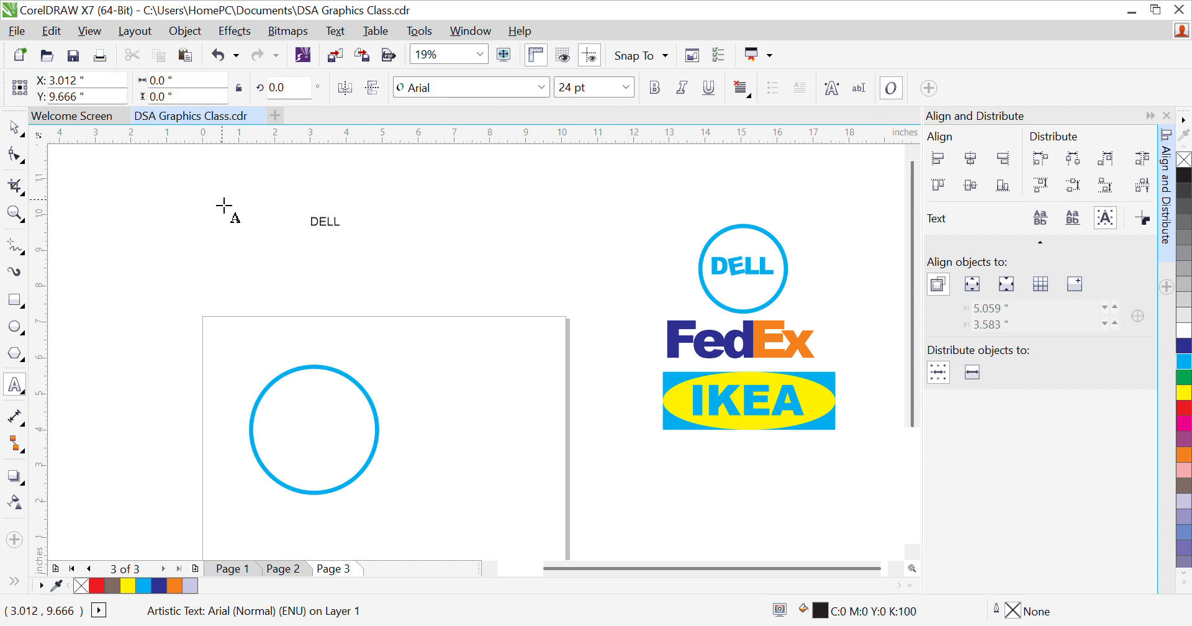
key(Escape)
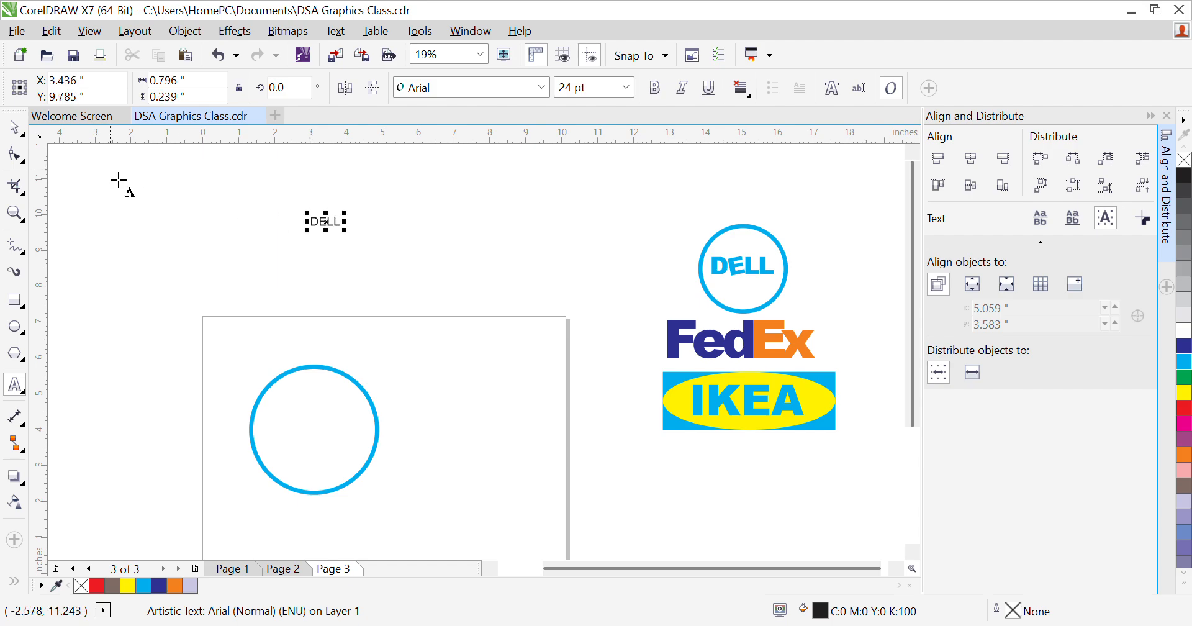
Step: Change the DELL text's font to Arial Black and set its size to 100 pt
click(15, 128)
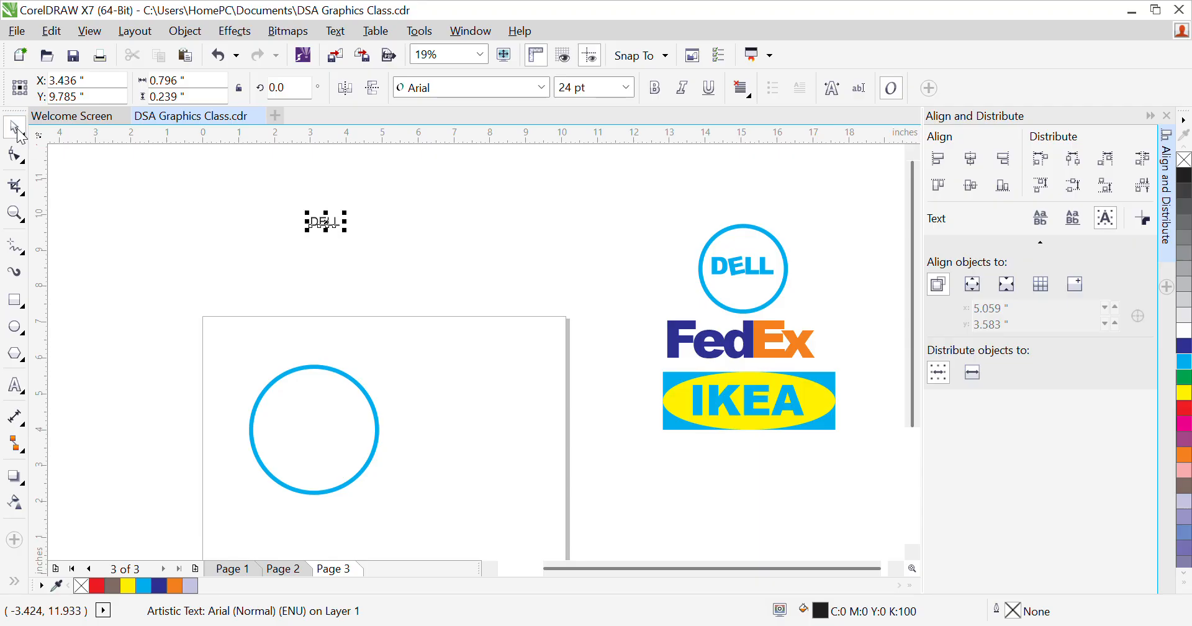
click(539, 88)
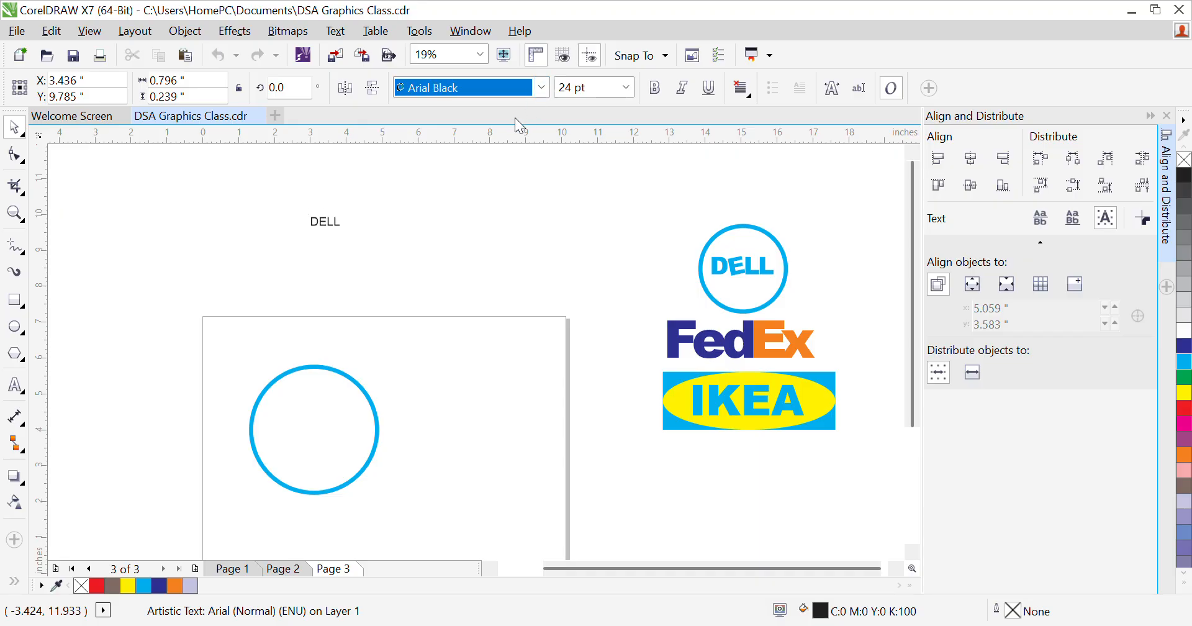
key(Return)
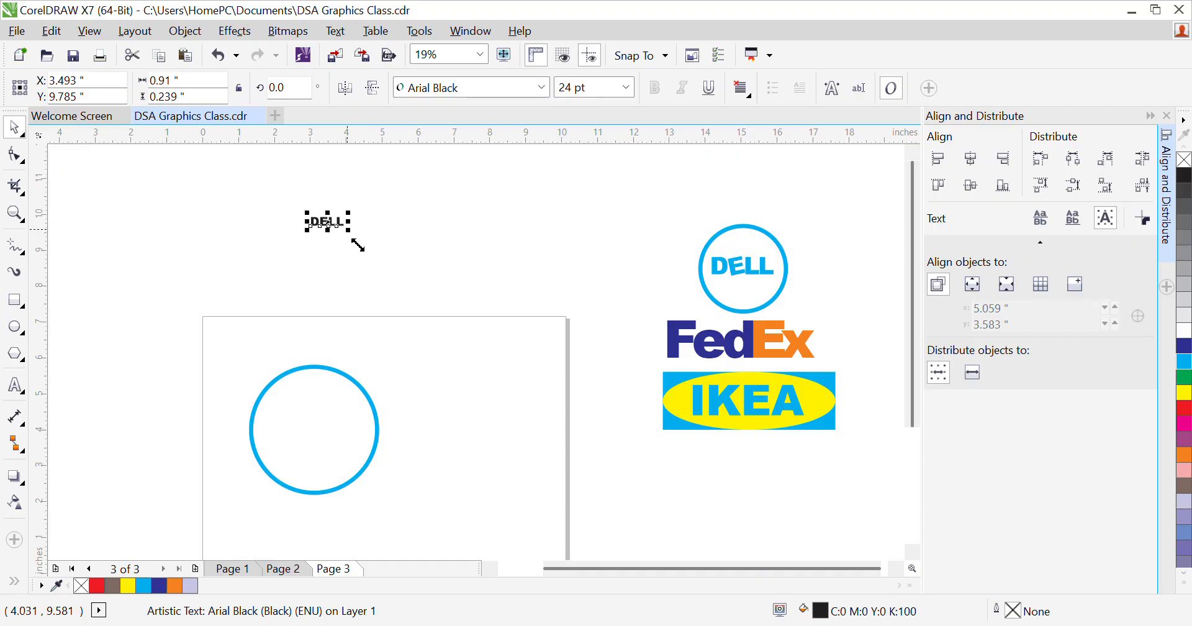
click(622, 89)
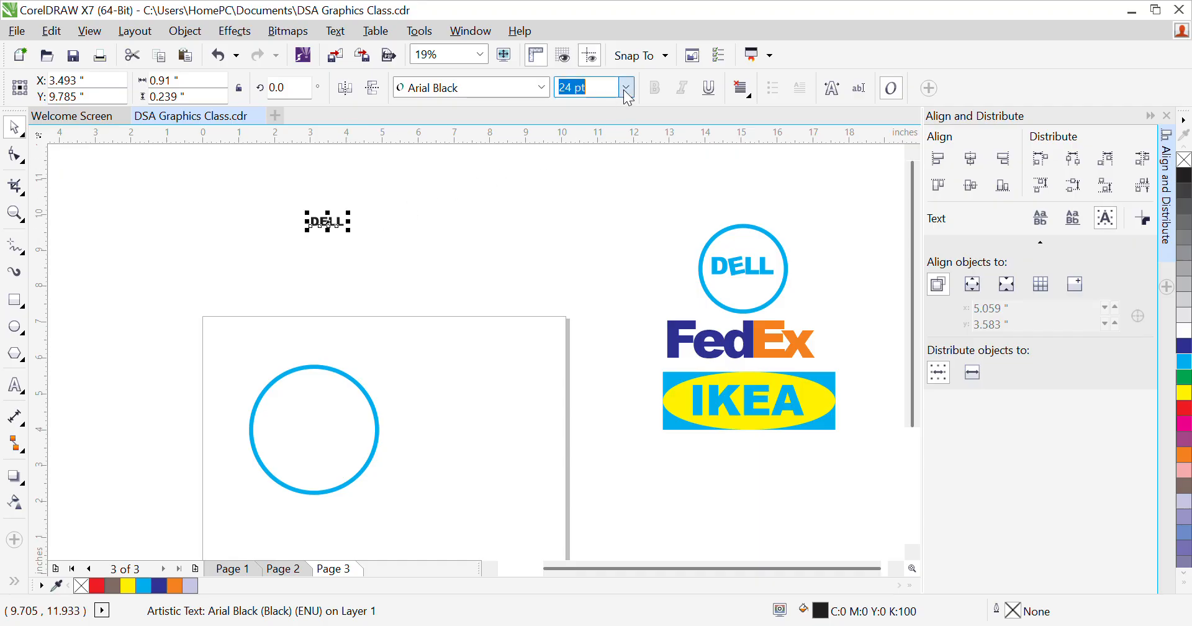
text(18)
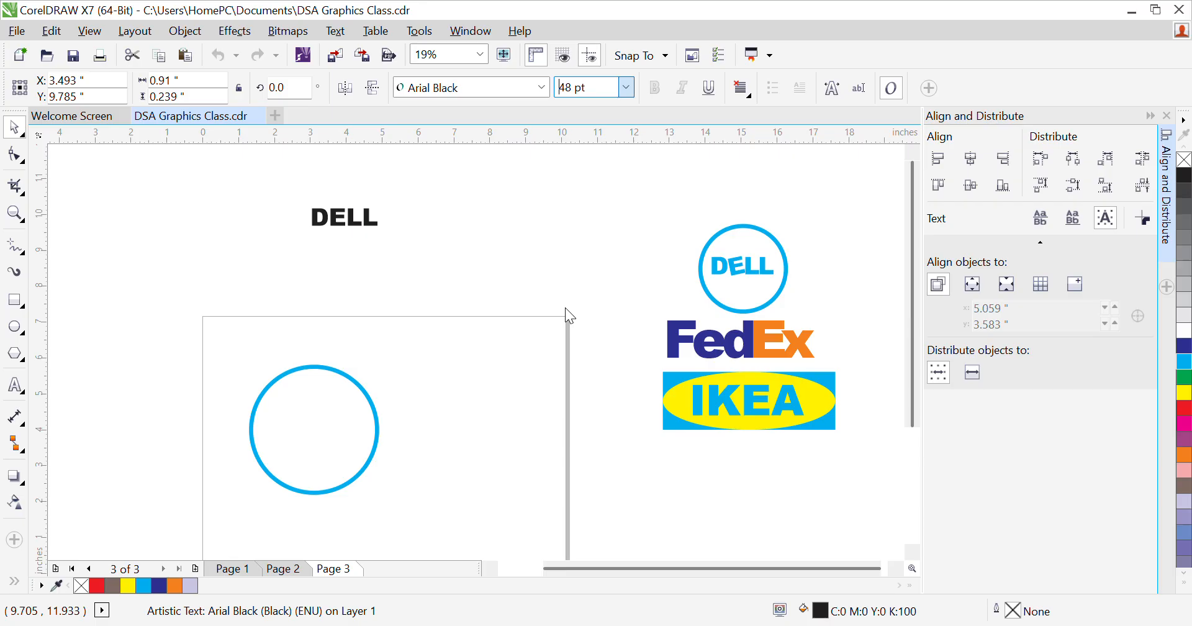
click(565, 344)
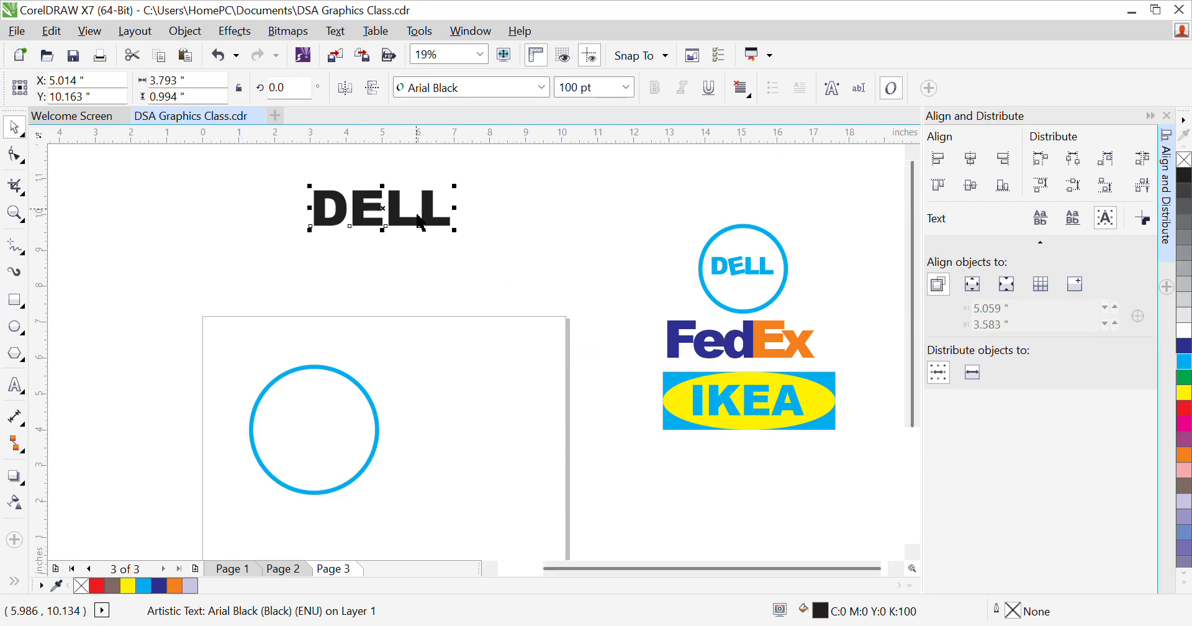
Step: Enlarge the DELL text proportionally to about 4.8 inches wide, about 126 pt
click(417, 219)
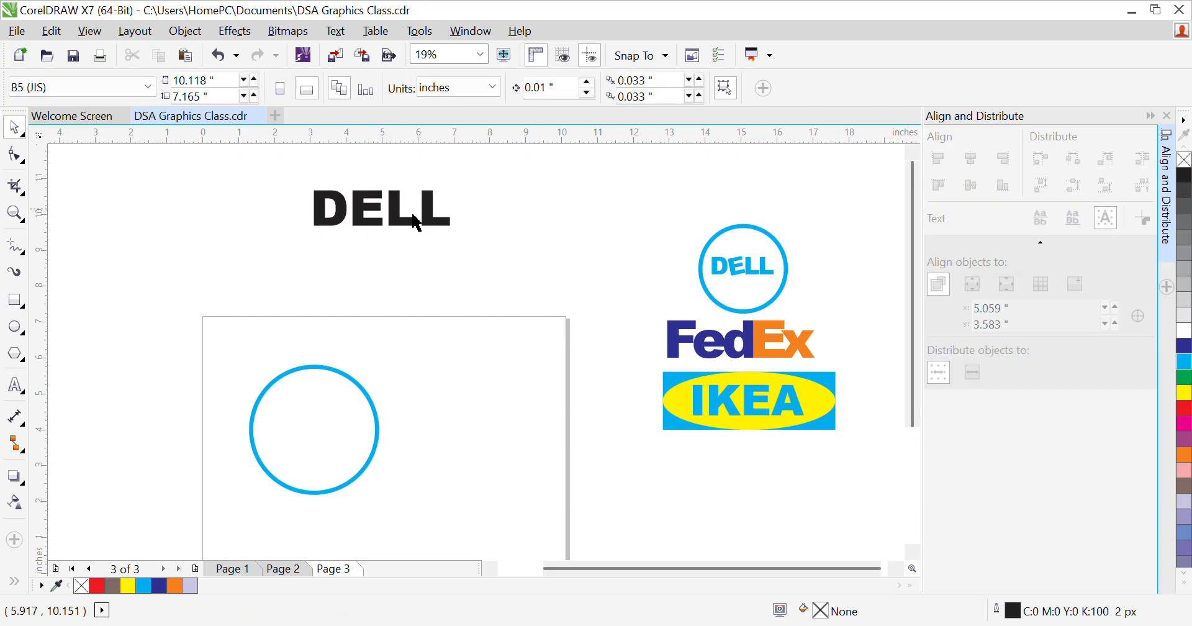
click(397, 230)
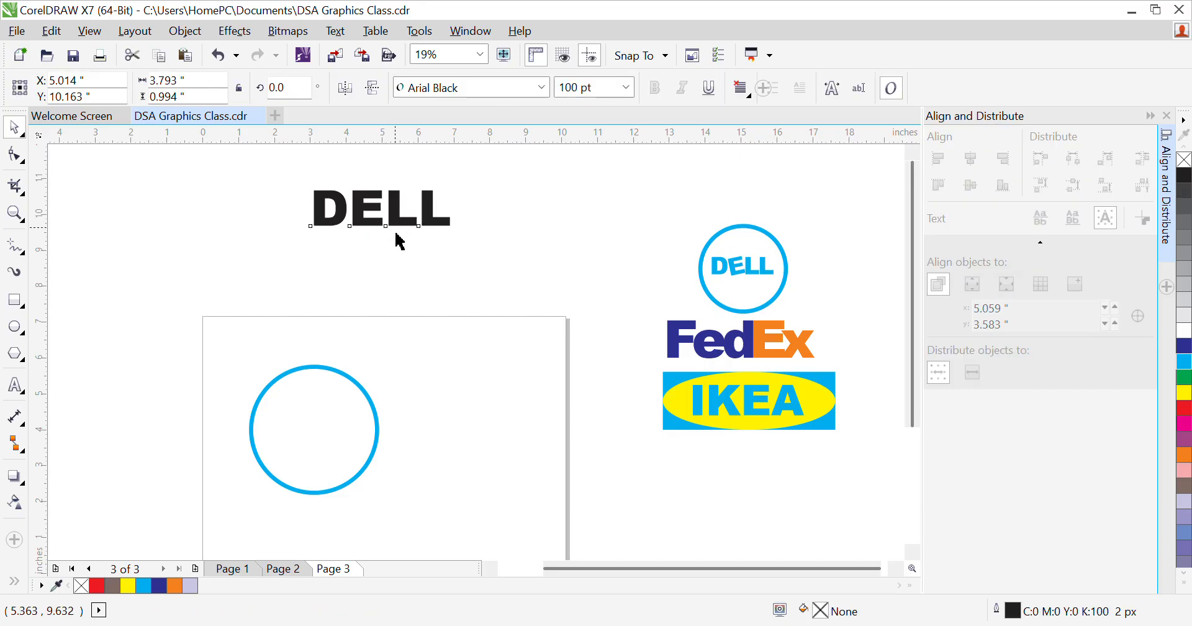
drag(456, 232, 566, 288)
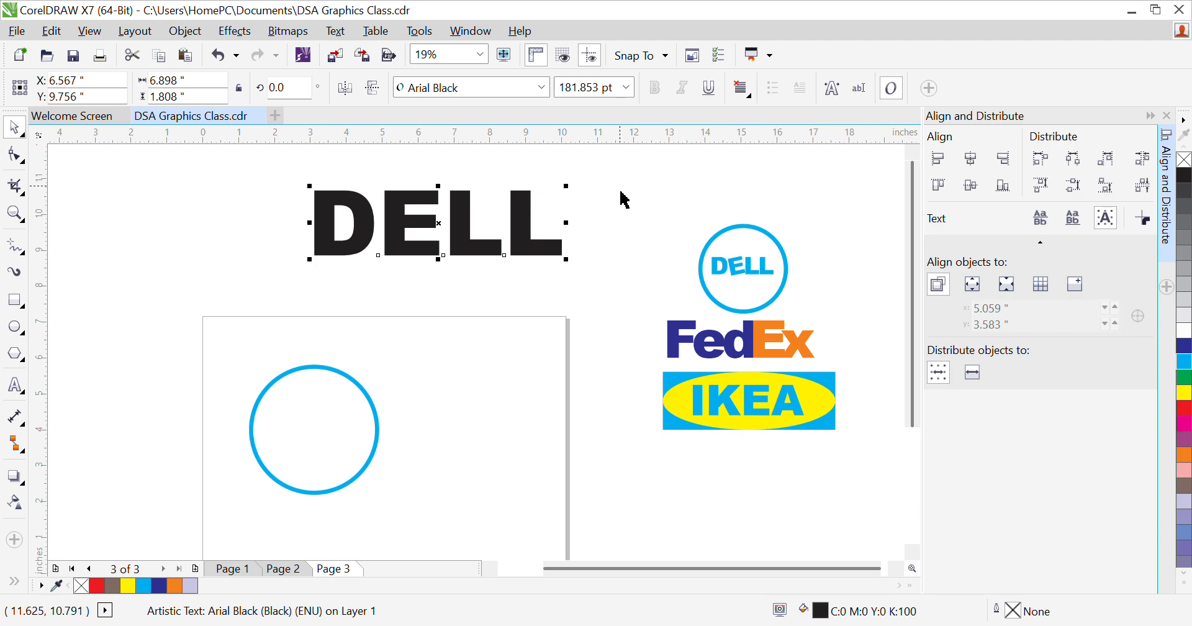
drag(566, 259, 502, 252)
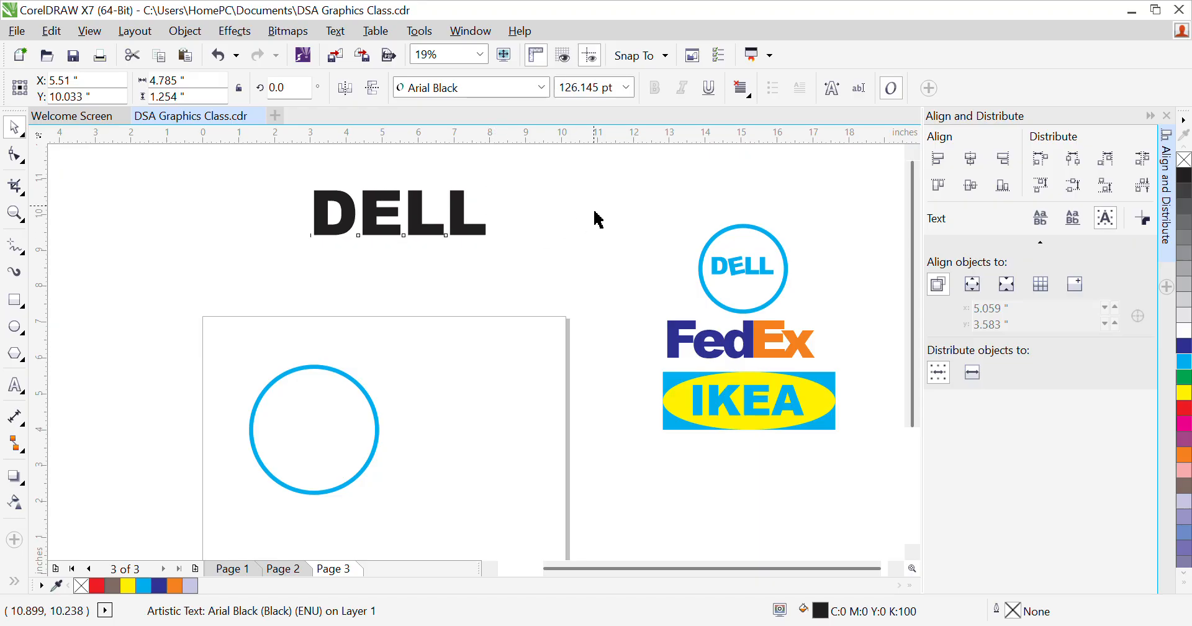
click(598, 218)
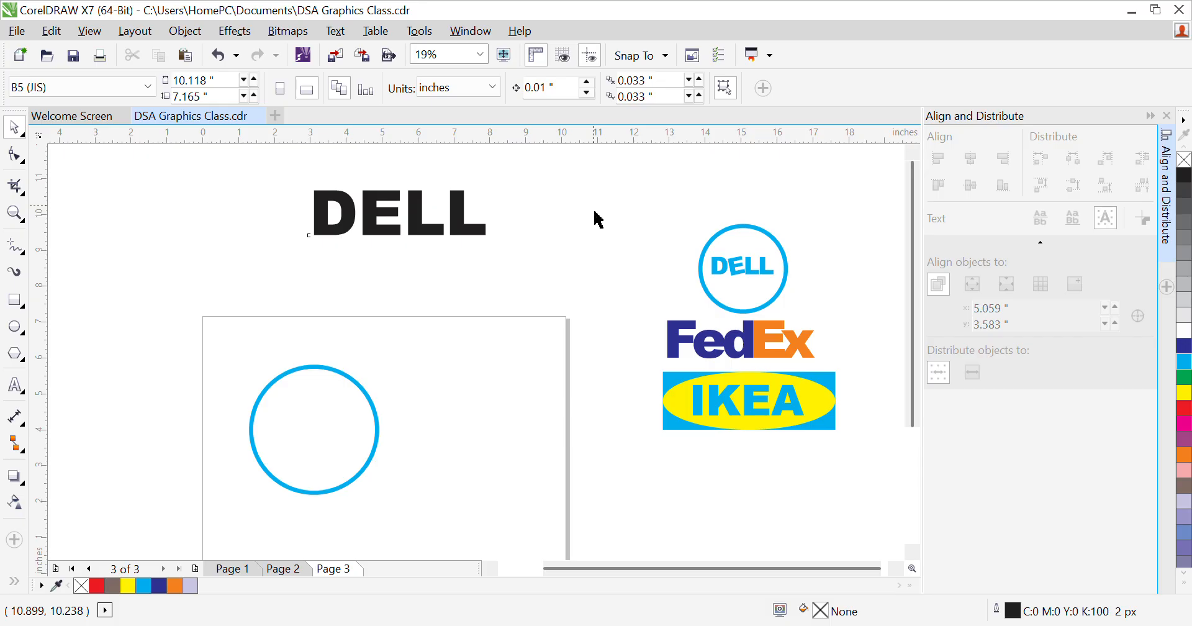
click(428, 231)
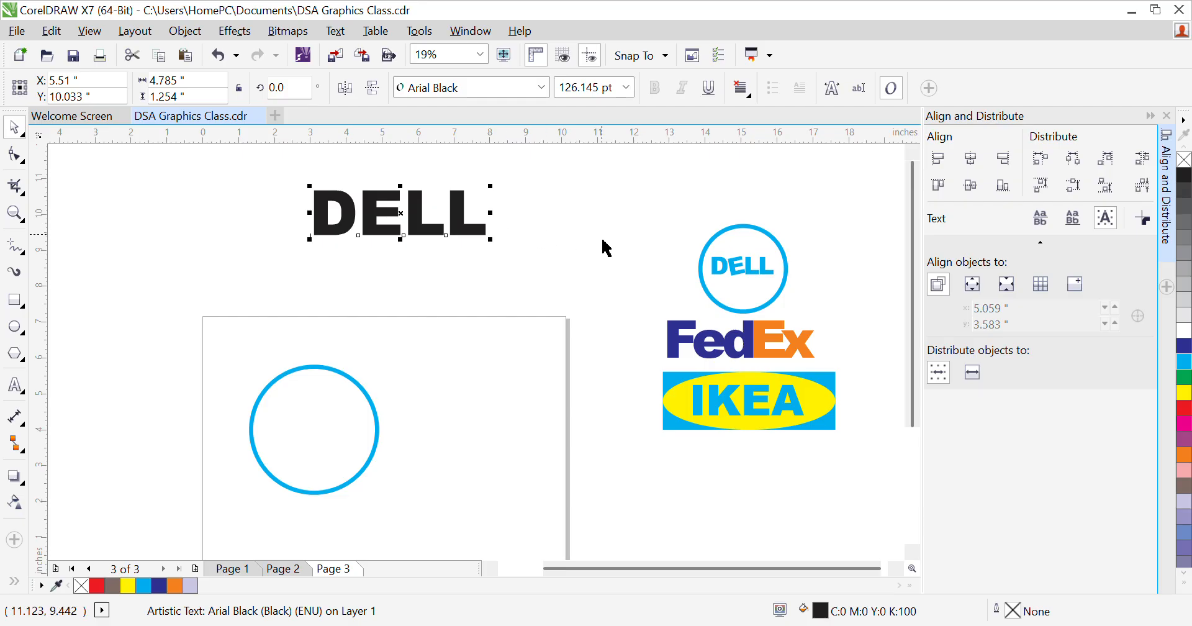
click(606, 248)
click(470, 236)
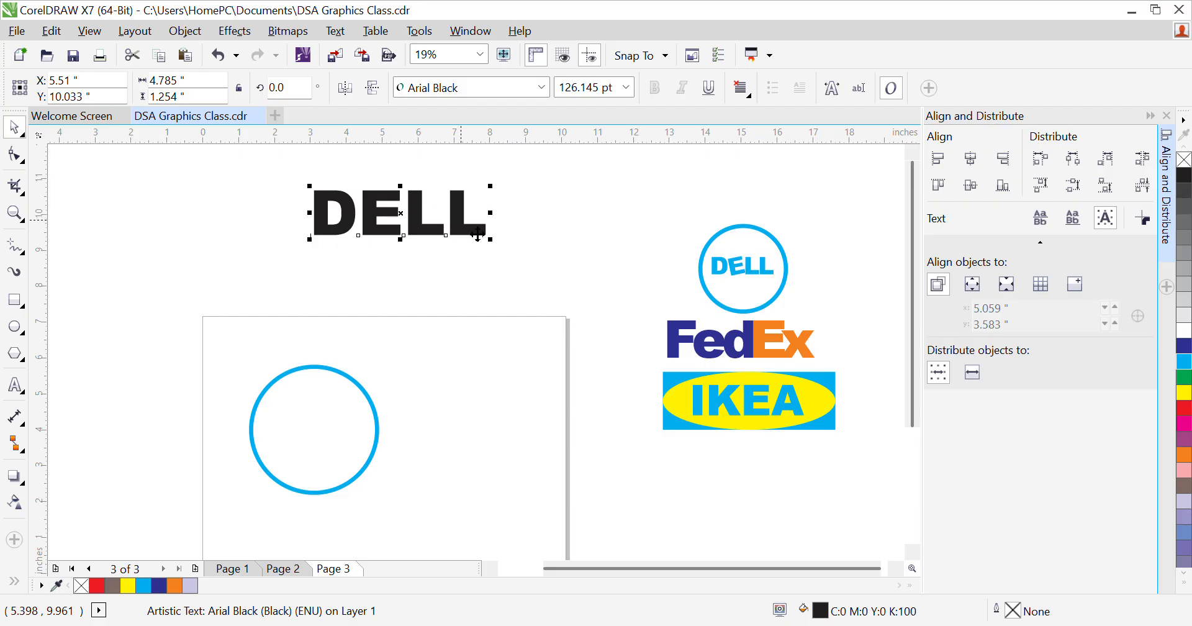
click(546, 243)
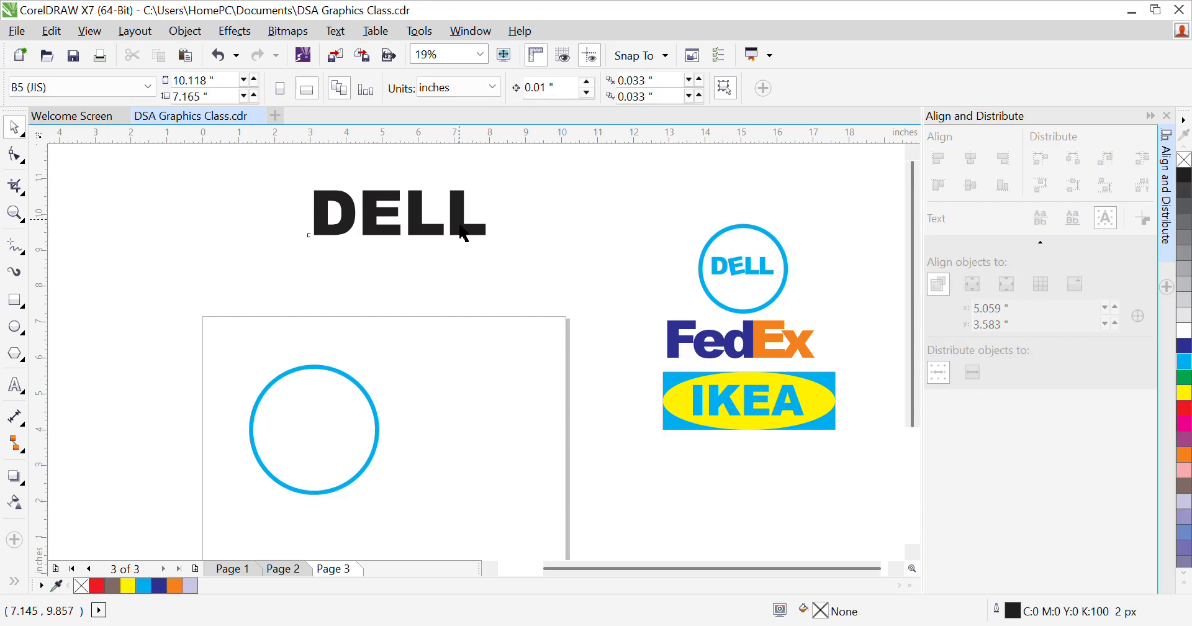
click(473, 233)
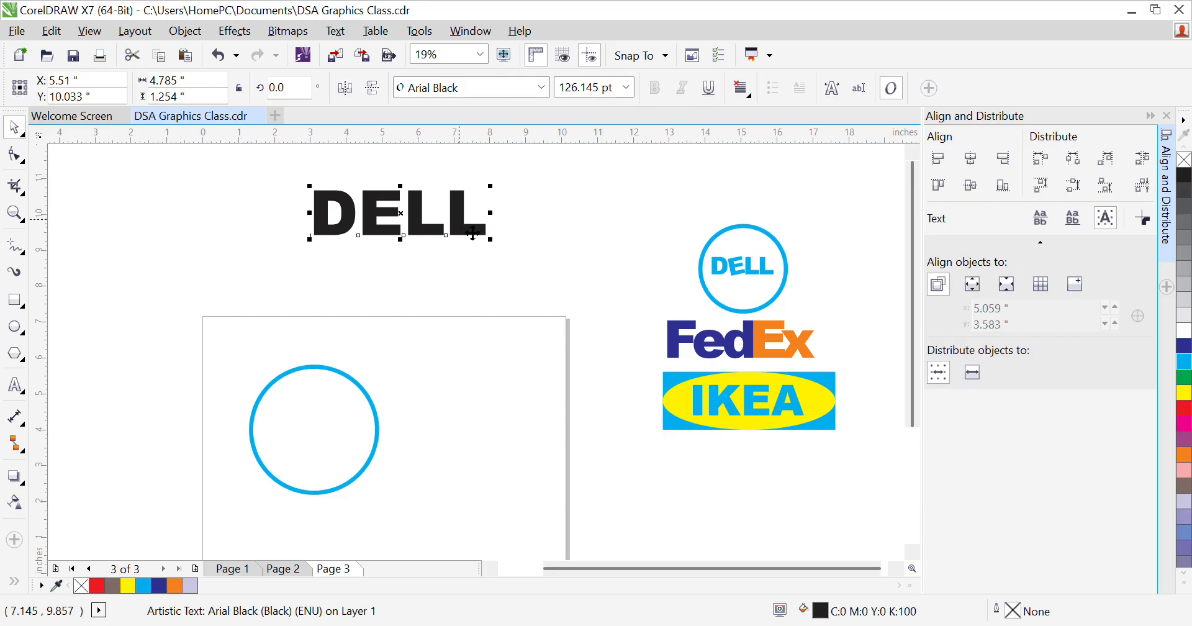
click(578, 221)
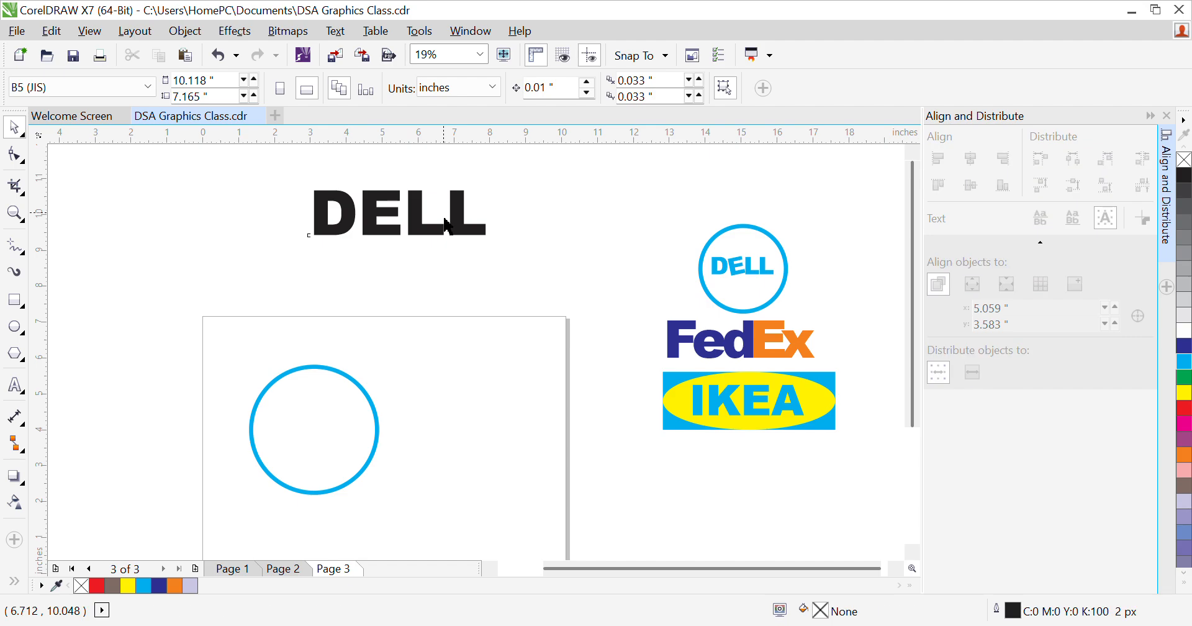
Step: Break the DELL text apart into four separate letters and check that each one can be selected individually
click(455, 233)
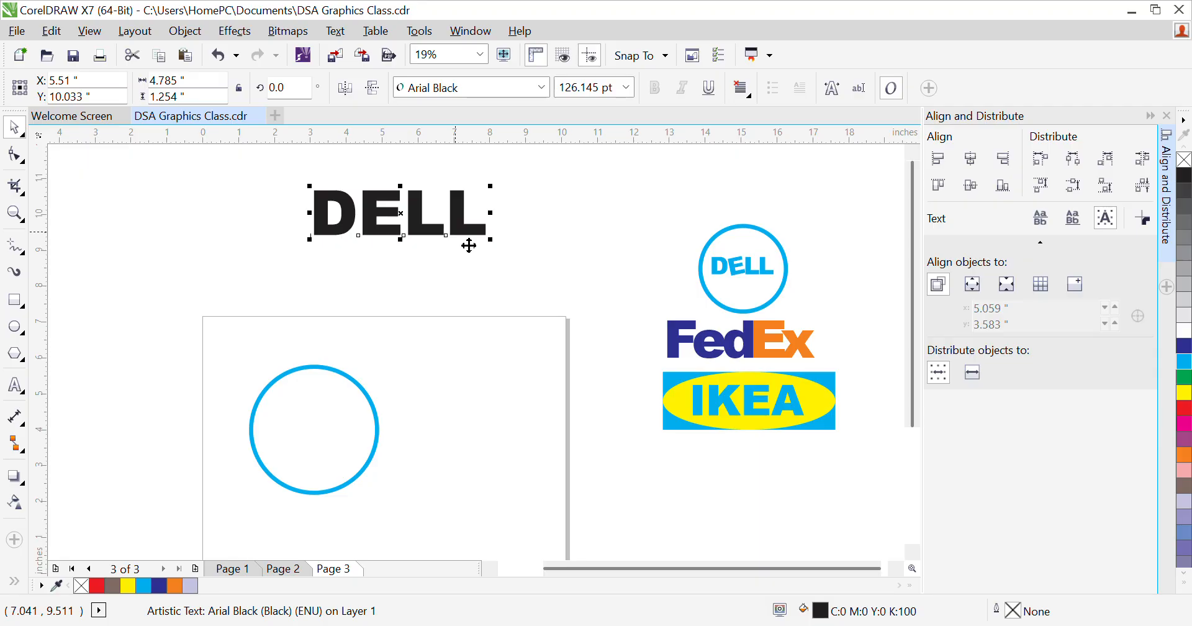
click(562, 236)
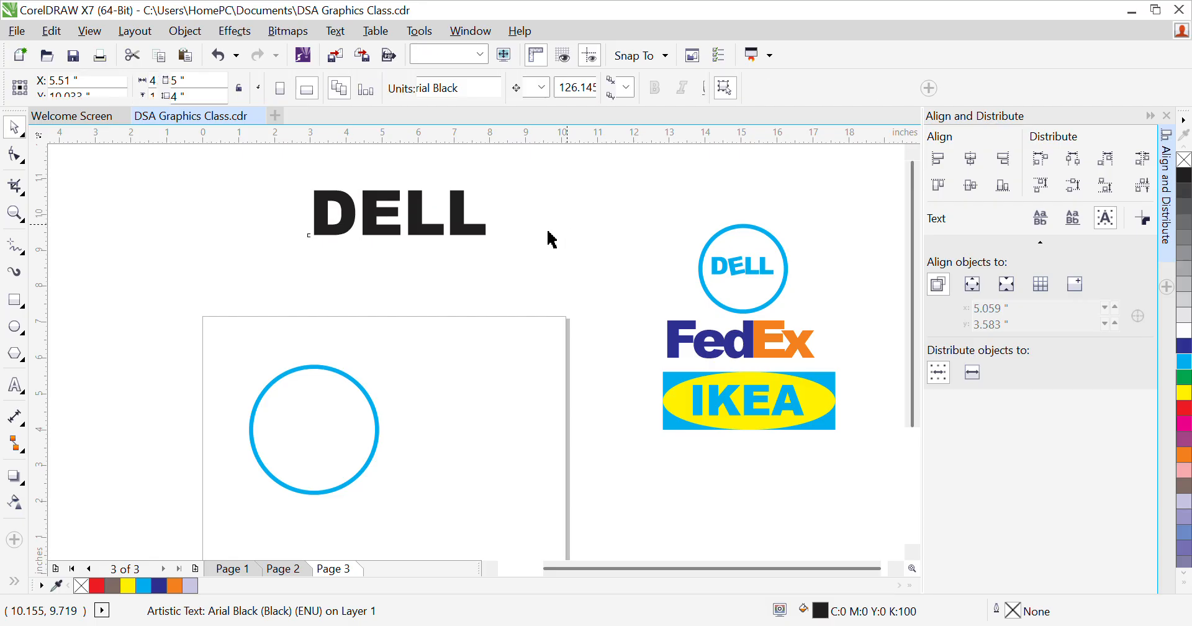
click(354, 223)
click(384, 238)
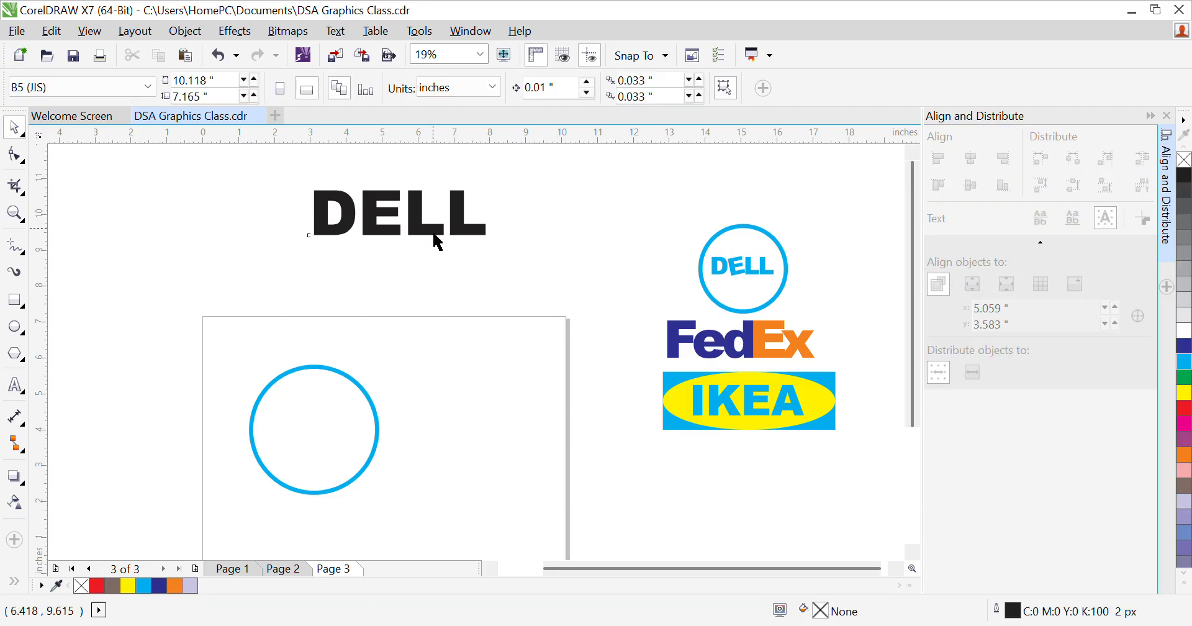
click(438, 242)
click(467, 235)
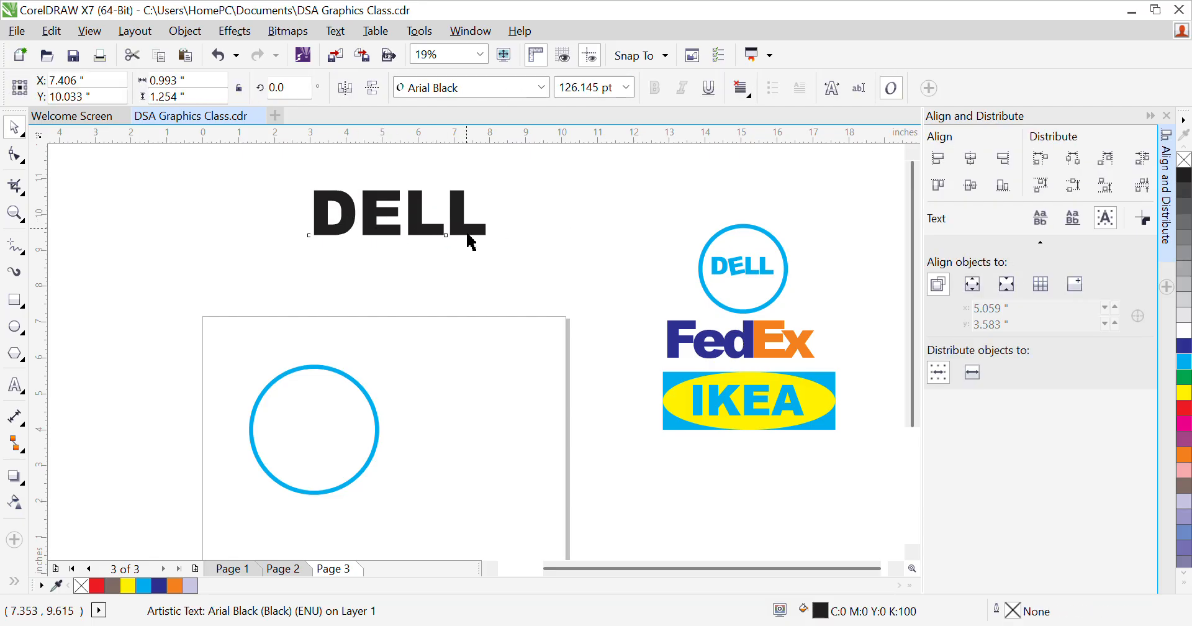
click(558, 232)
click(395, 212)
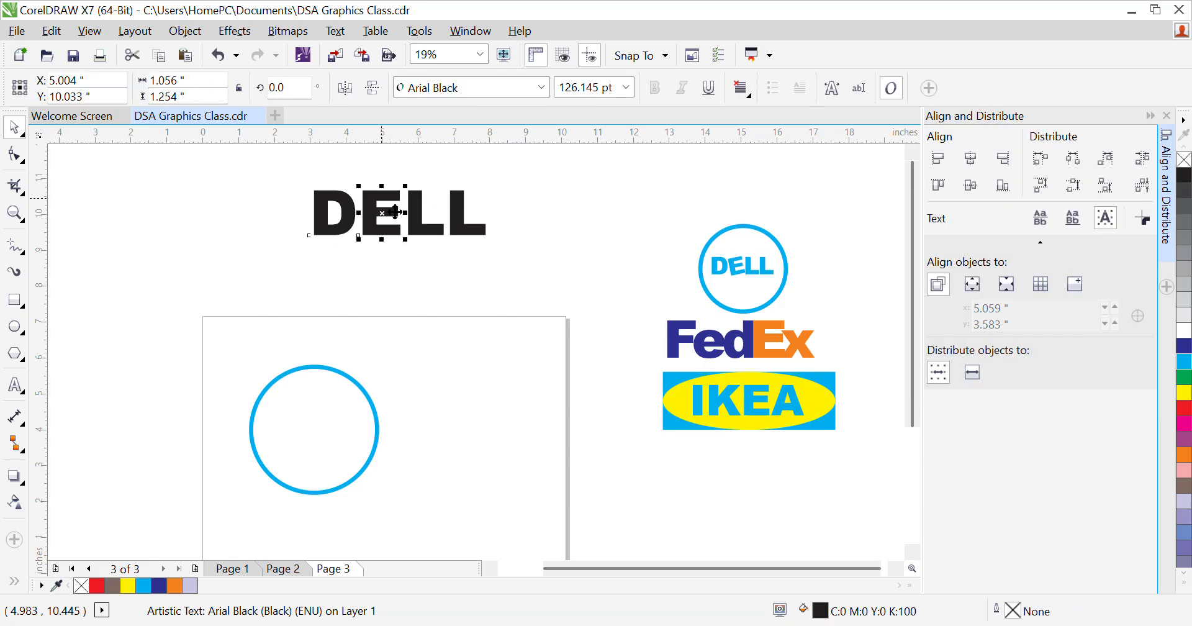
click(626, 274)
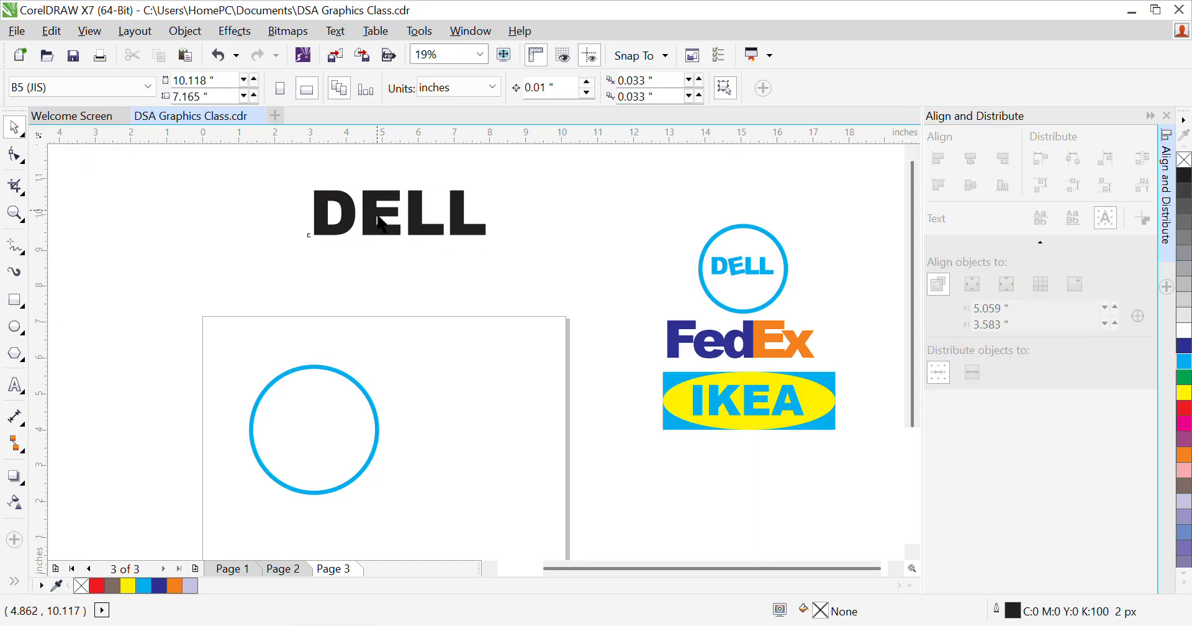
Step: Rotate the letter E of DELL counterclockwise by about 30 degrees
click(381, 223)
click(381, 224)
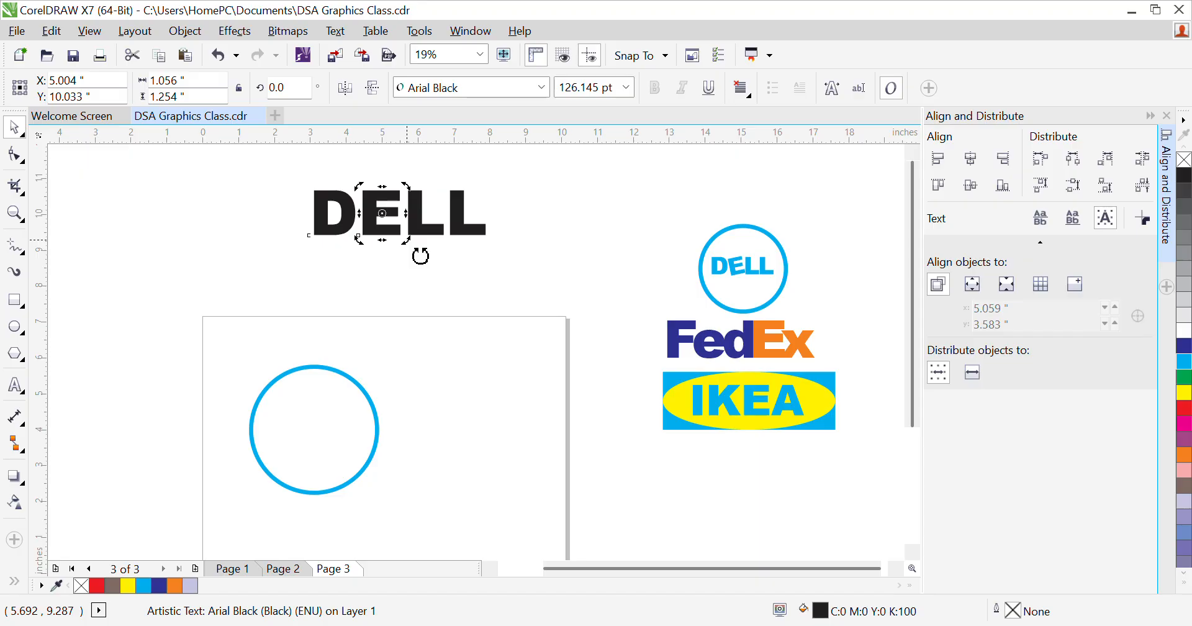
drag(420, 256, 432, 238)
click(529, 211)
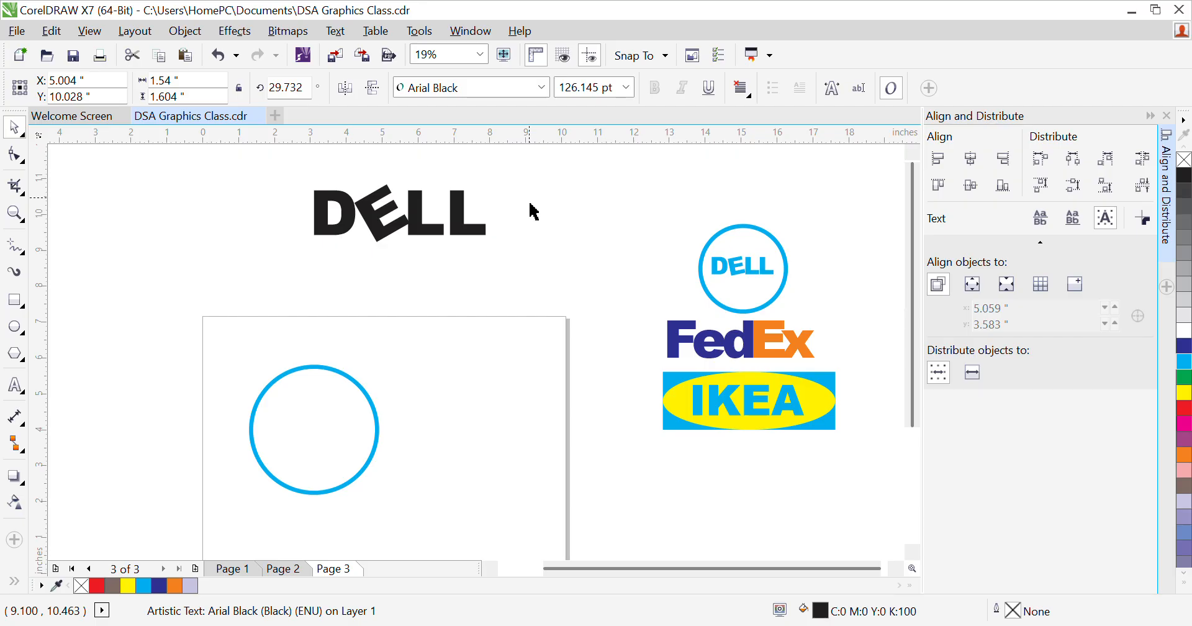
click(393, 226)
click(547, 196)
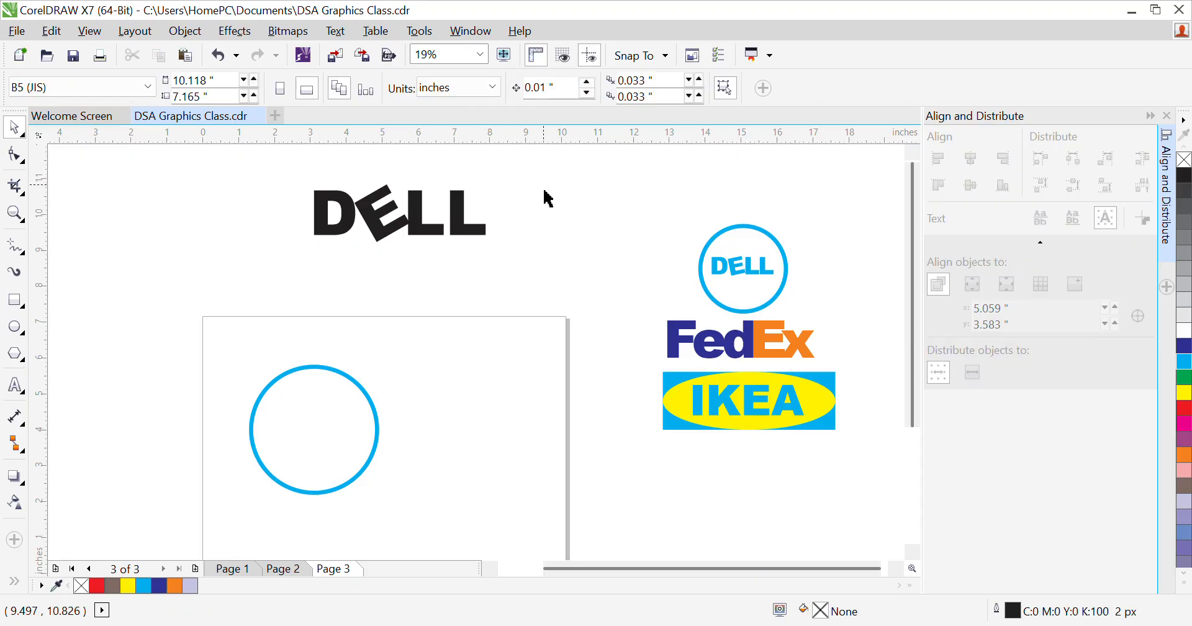
Step: Fill each of the four DELL letters with cyan (C:100 M:0 Y:0 K:0)
click(354, 231)
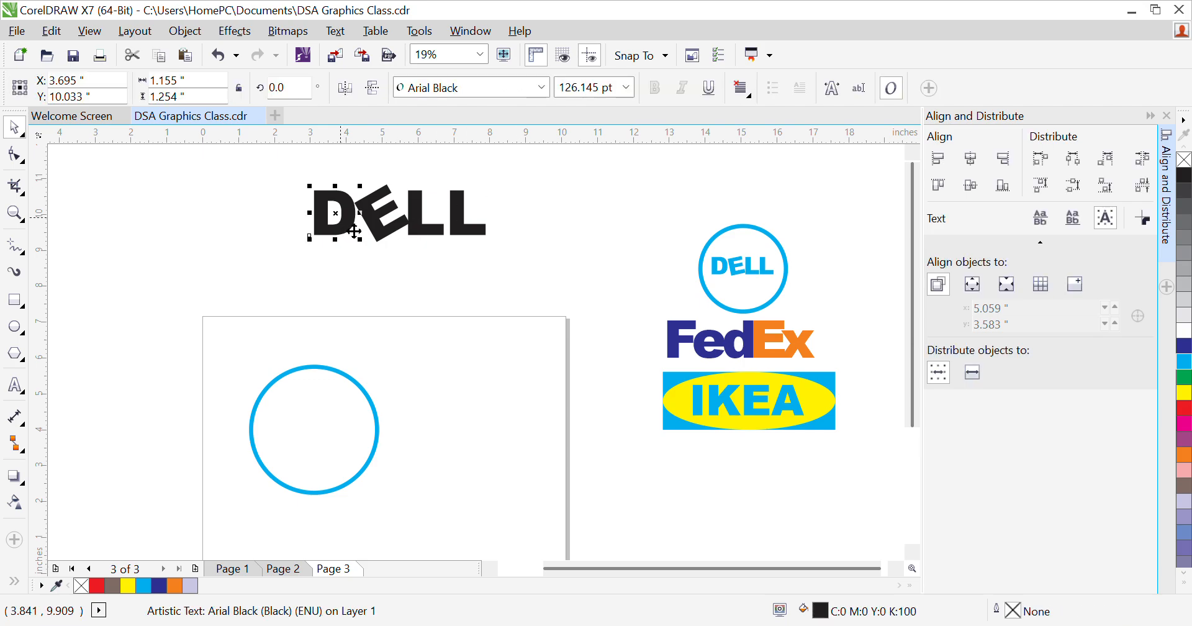
click(1186, 362)
click(383, 240)
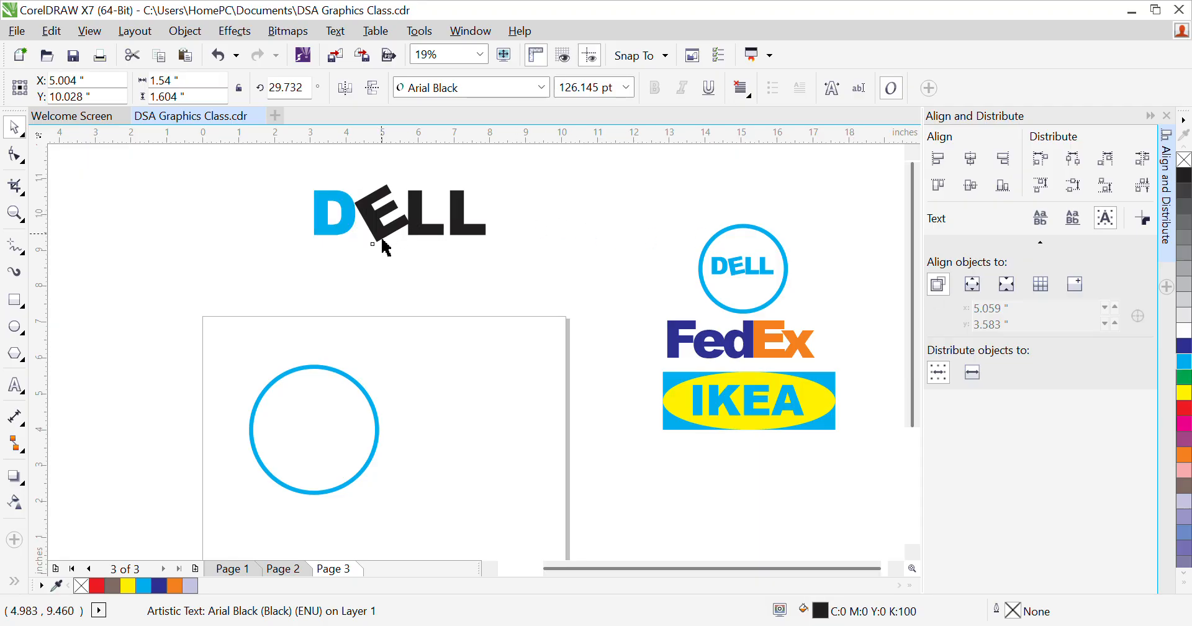
click(1186, 362)
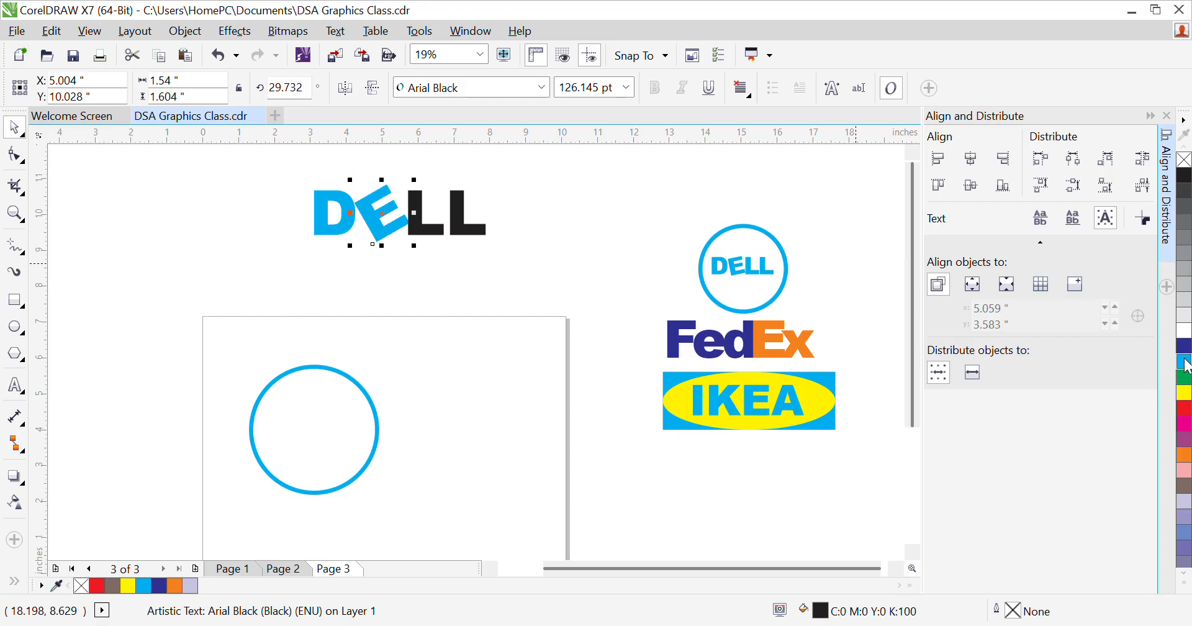
click(452, 237)
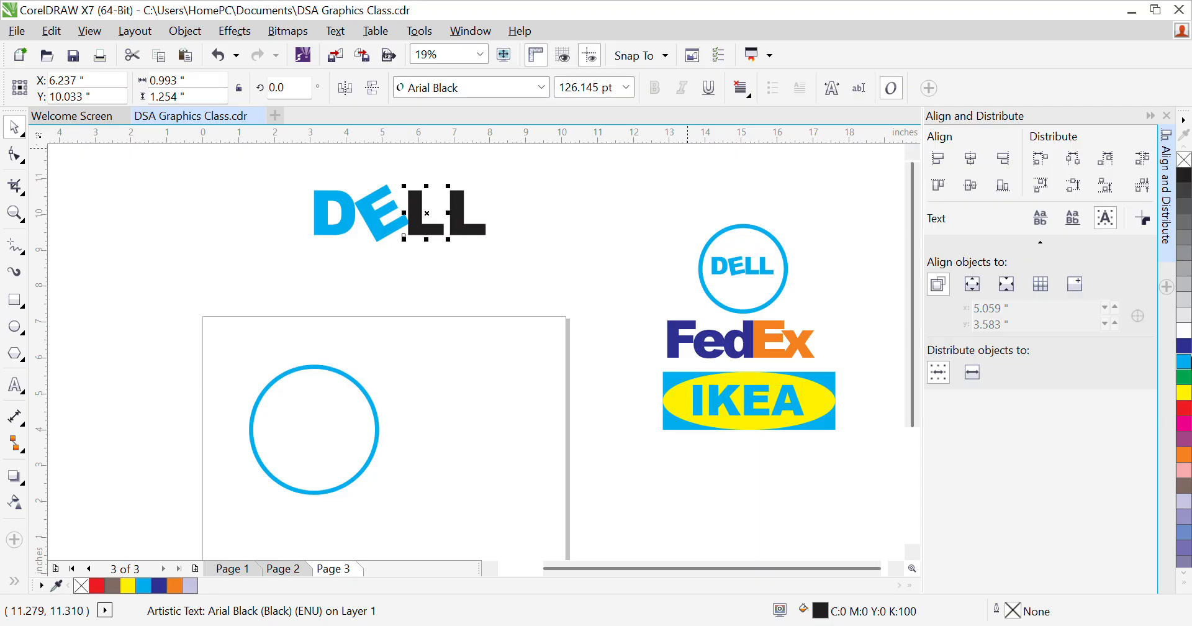
click(1184, 362)
click(464, 233)
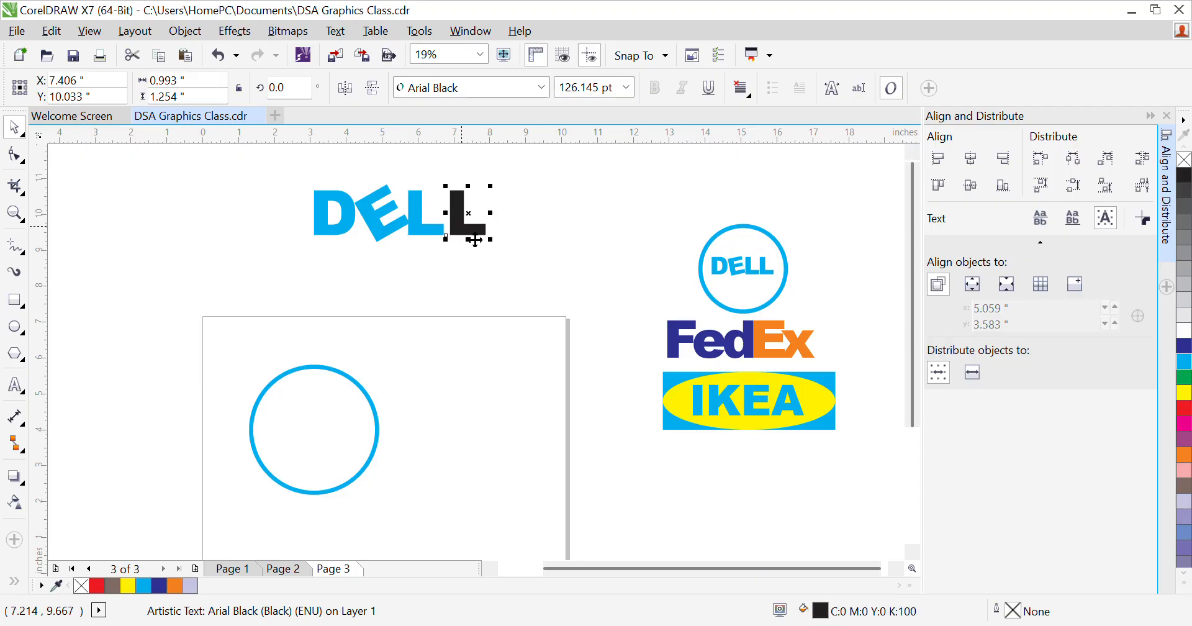
click(1186, 367)
click(572, 218)
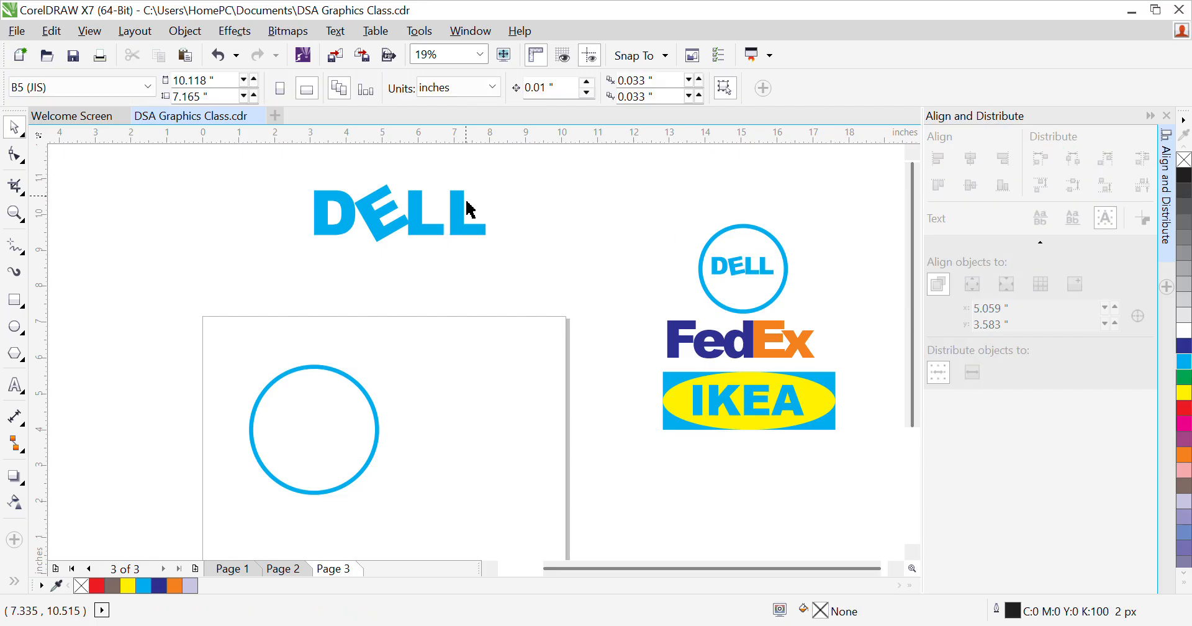
Step: Group the four cyan DELL letters into a single object
click(470, 218)
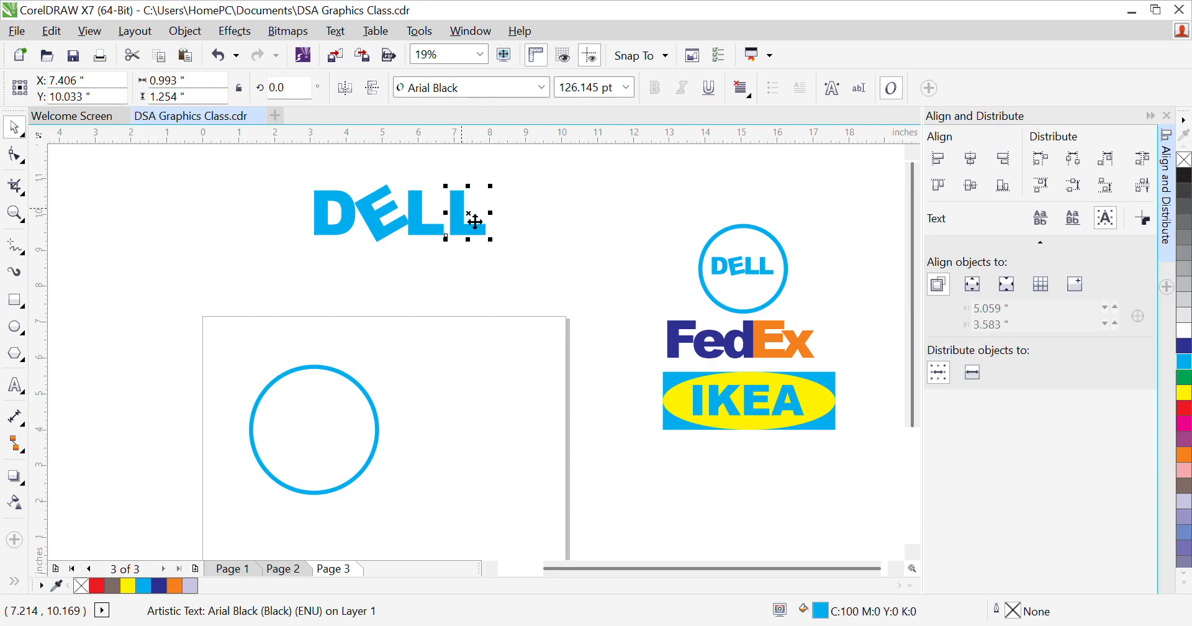
drag(262, 181, 532, 269)
click(248, 198)
drag(249, 153, 595, 285)
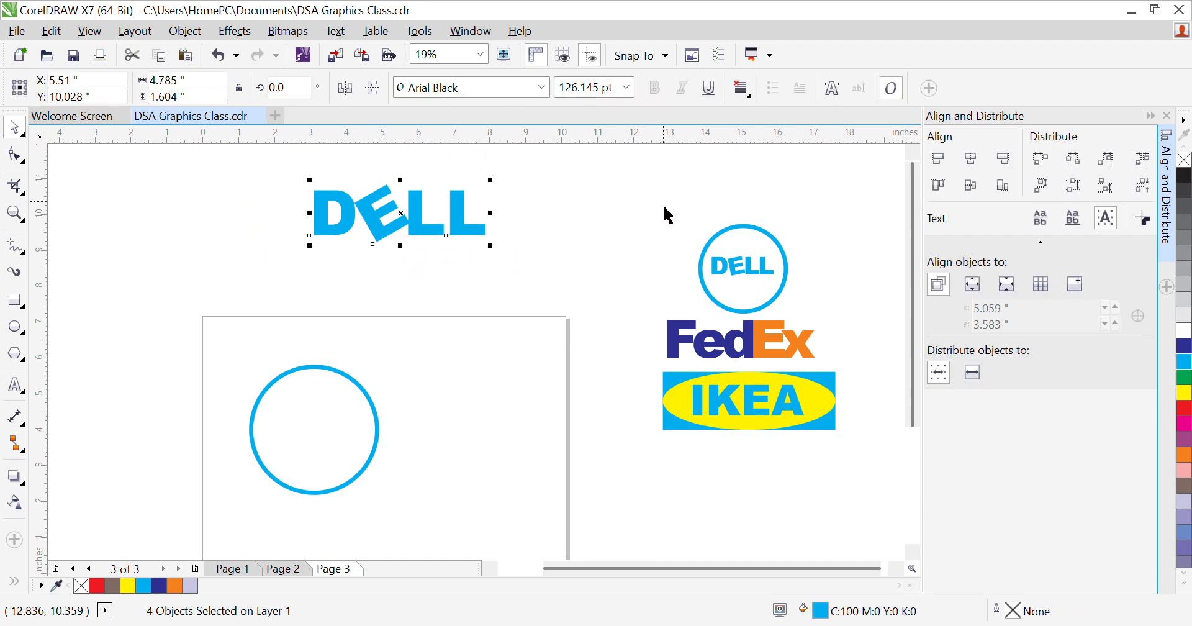
key(ctrl+g)
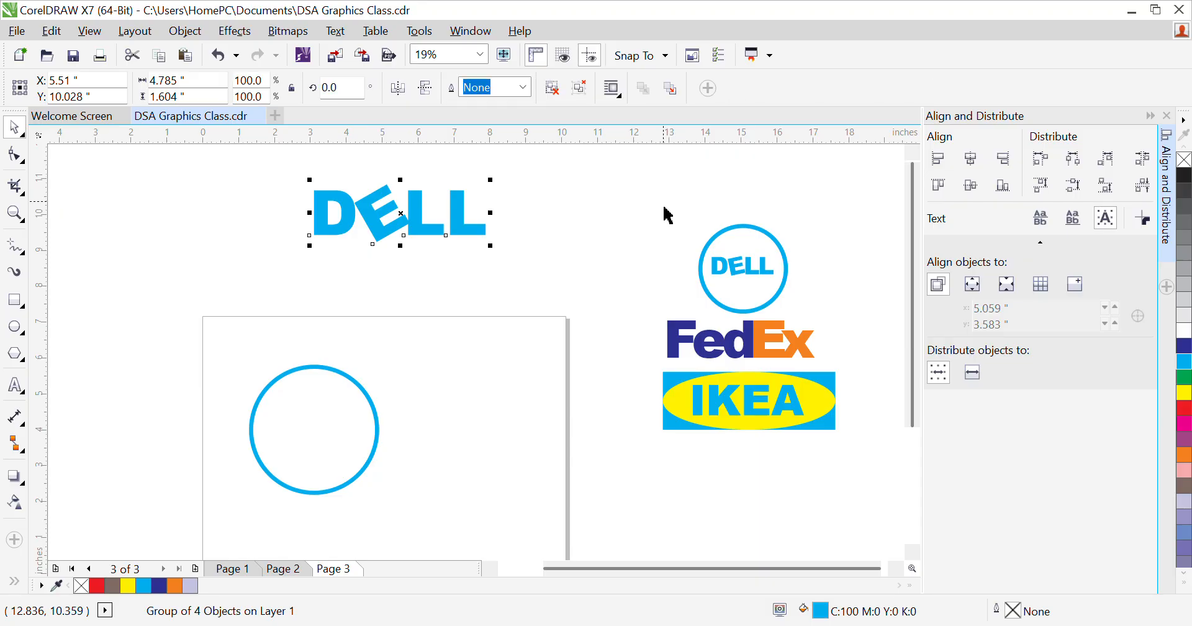
click(550, 223)
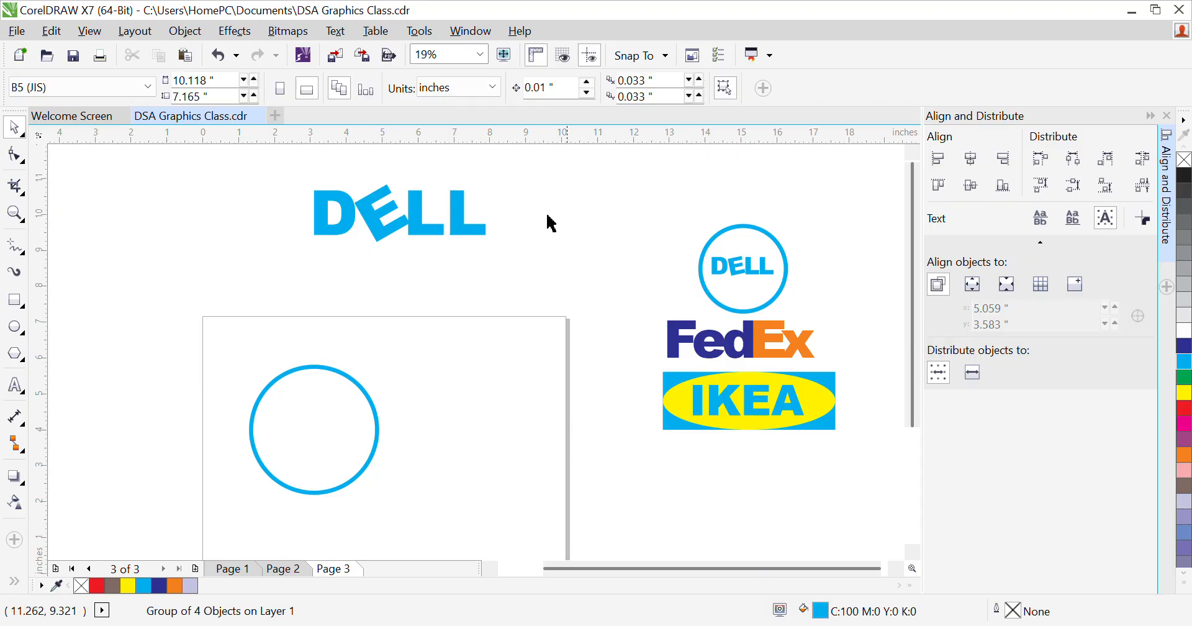
Step: Scale the grouped DELL lettering down to about 2.89 inches wide and place it inside the cyan circle on the page
click(428, 228)
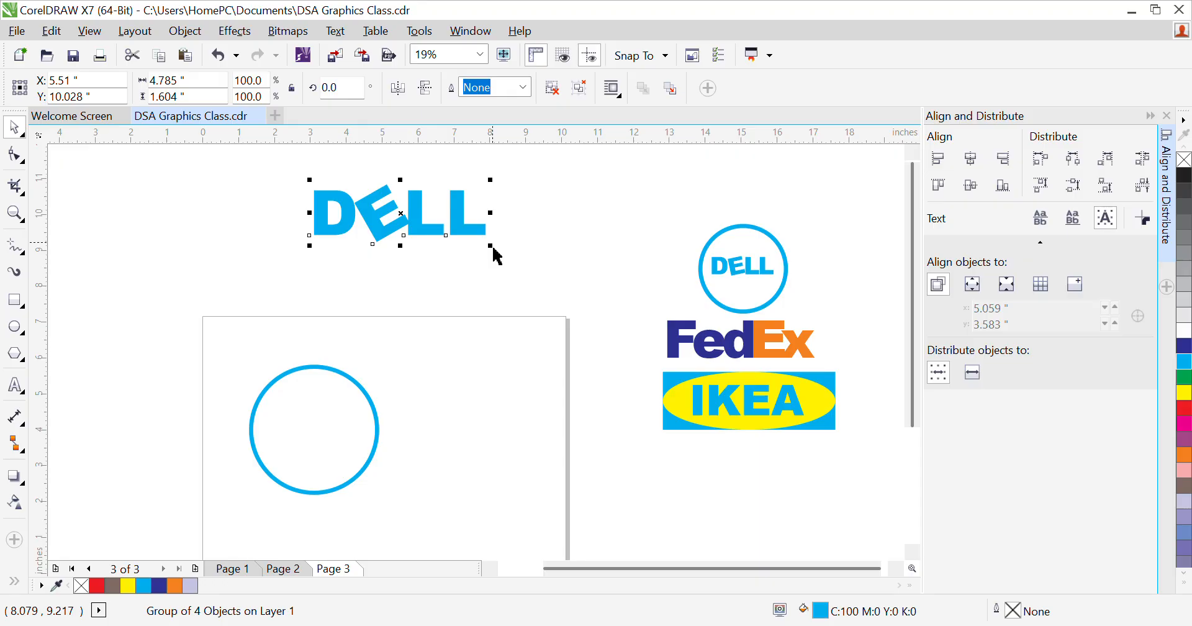
mouse_move(501, 263)
mouse_down()
mouse_move(479, 251)
mouse_move(481, 268)
mouse_up()
drag(418, 230, 384, 494)
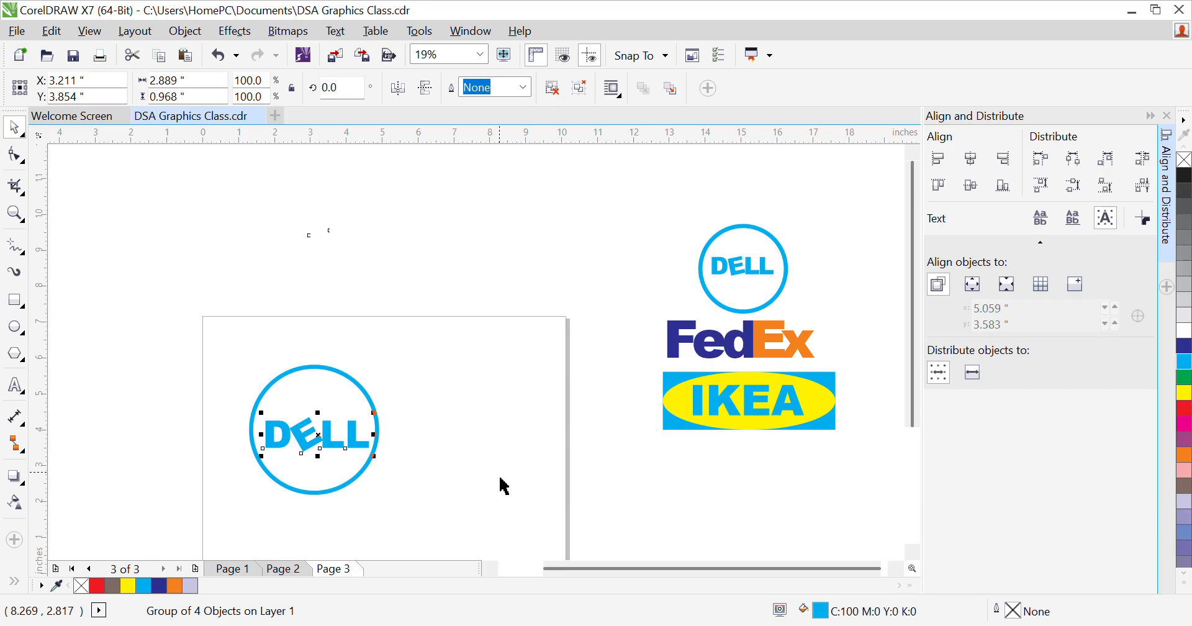
click(469, 426)
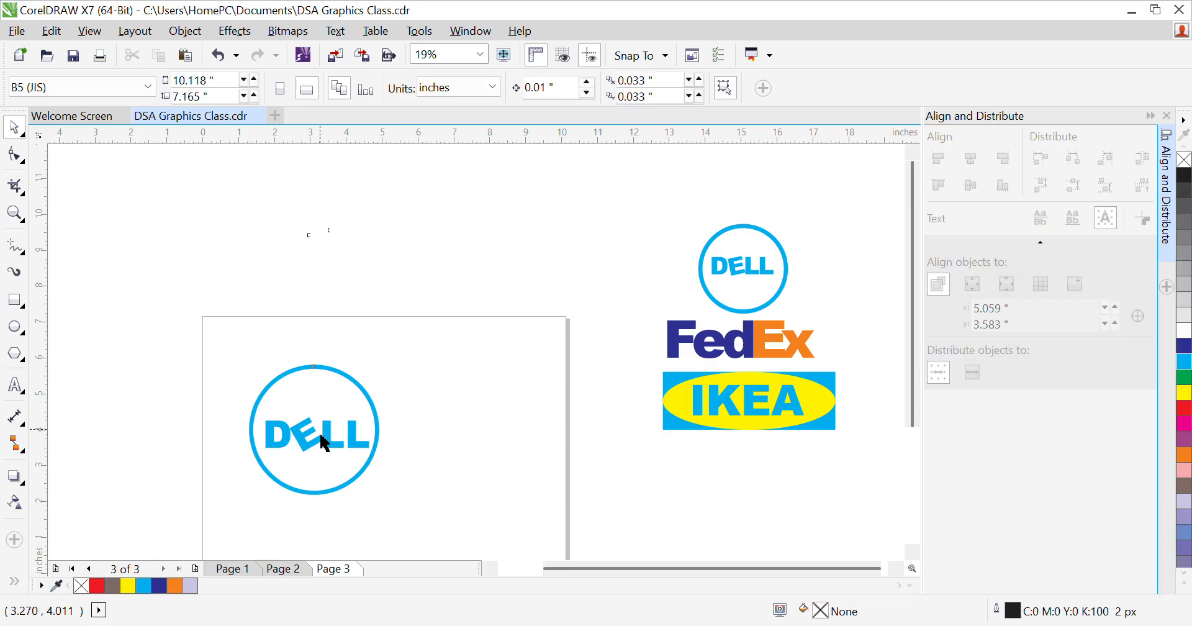
Step: Ungroup the DELL letters inside the circle and rotate the E slightly clockwise to reduce its tilt
click(323, 444)
click(506, 405)
click(334, 454)
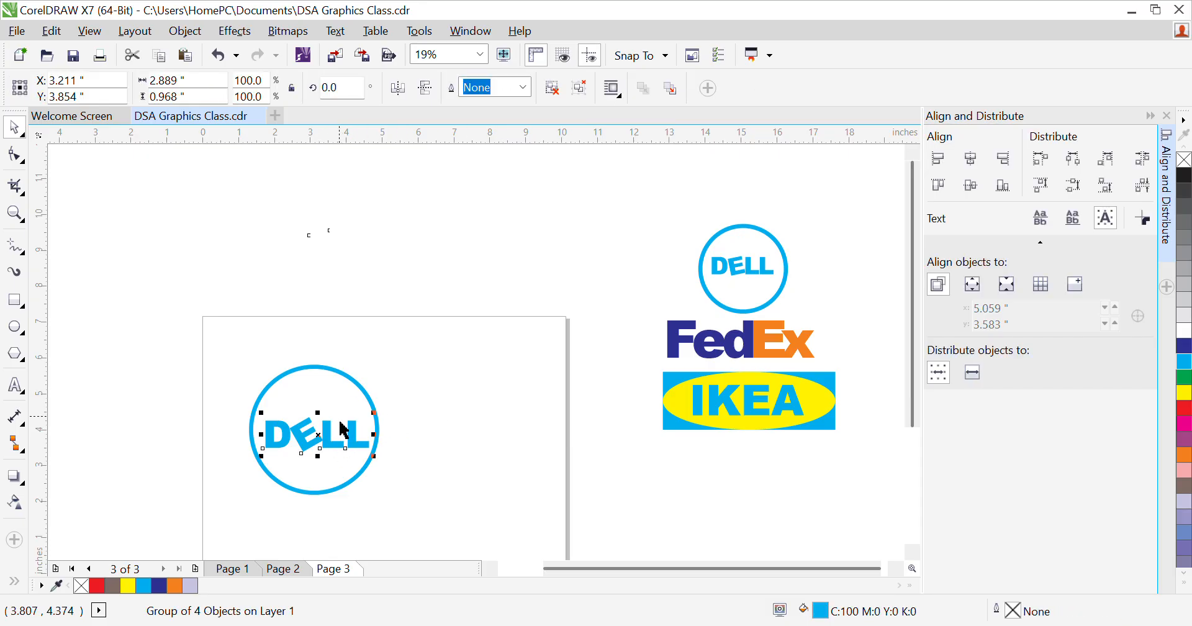
click(589, 90)
click(527, 180)
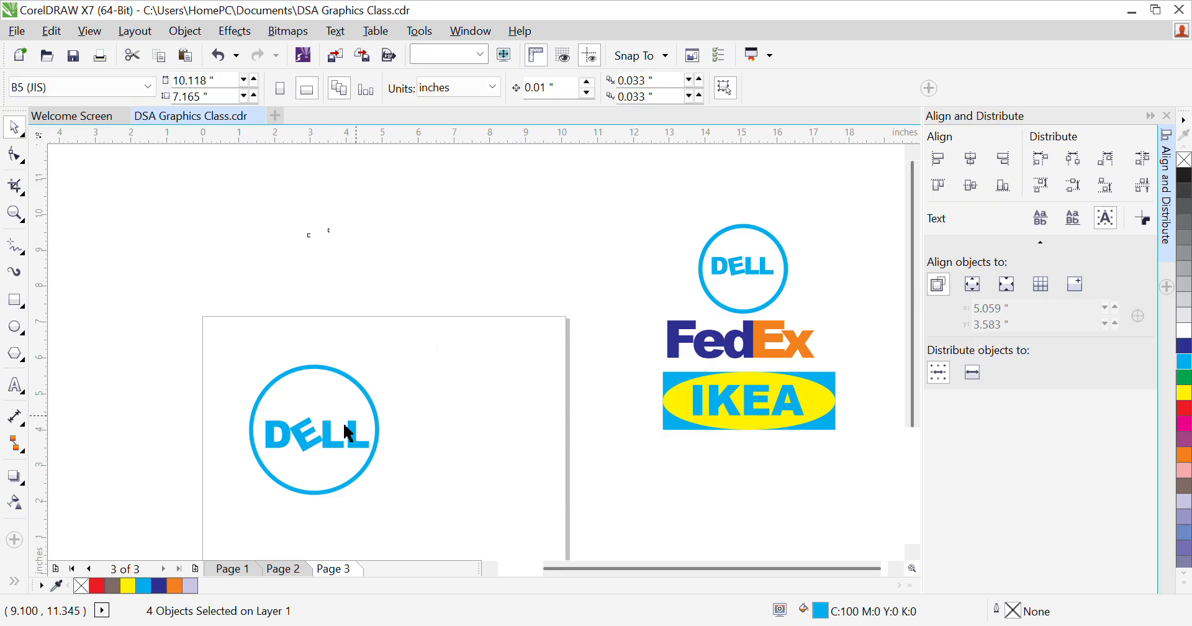
click(304, 436)
click(313, 435)
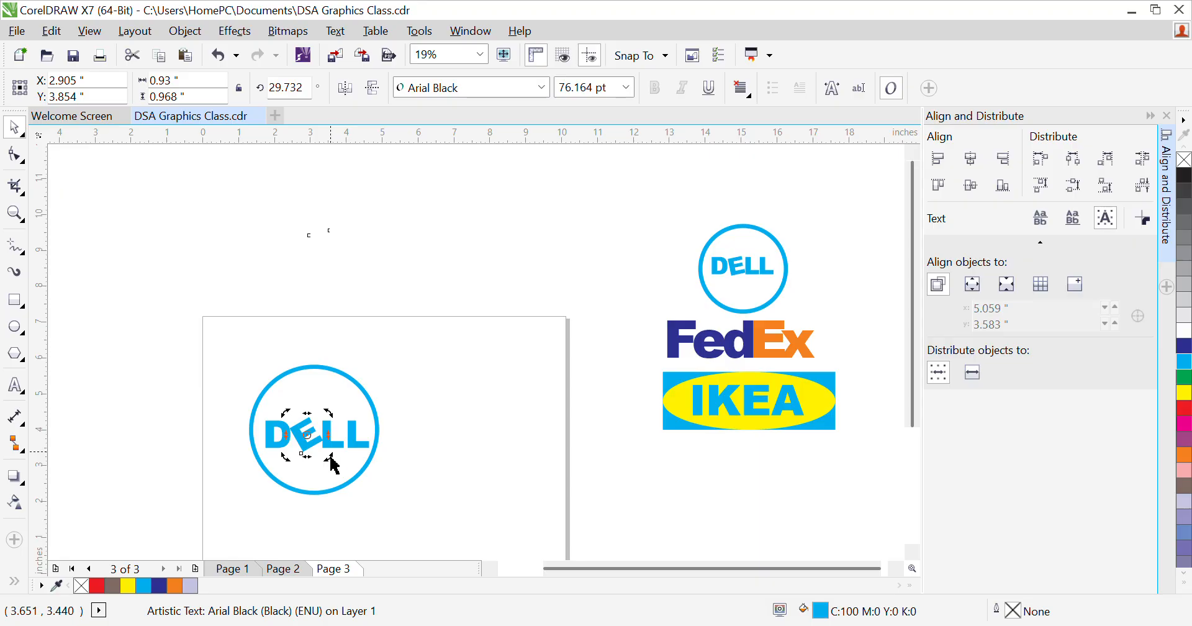
drag(339, 463, 333, 474)
click(516, 261)
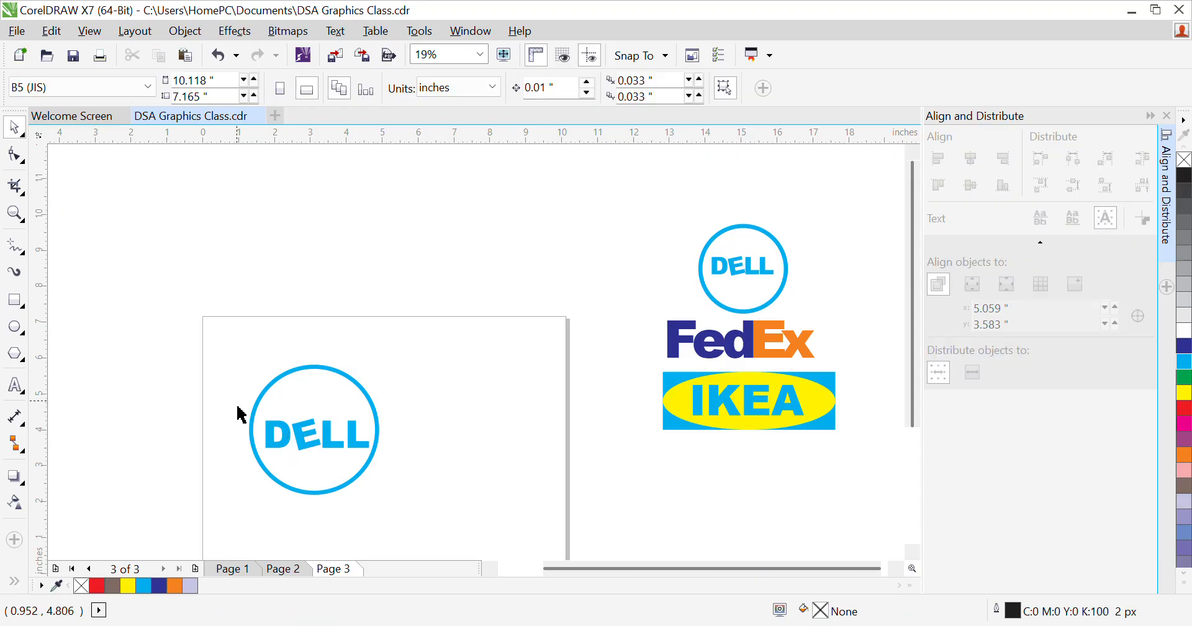
Step: Regroup the four DELL letters inside the circle into a single object
drag(238, 402, 398, 479)
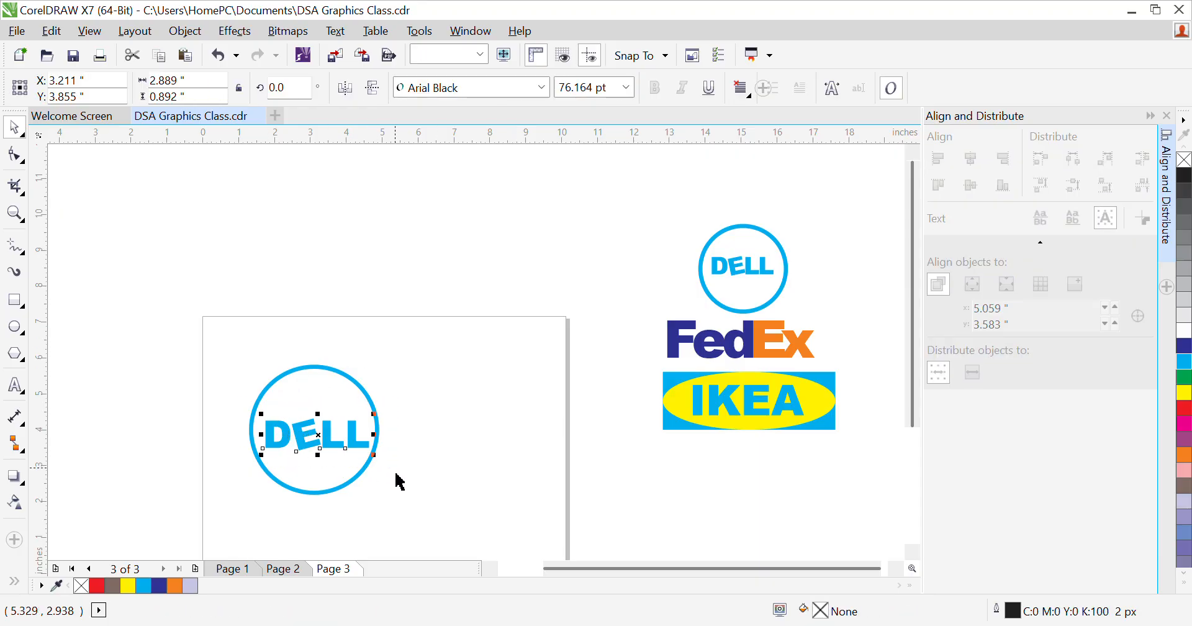
key(ctrl+g)
click(431, 229)
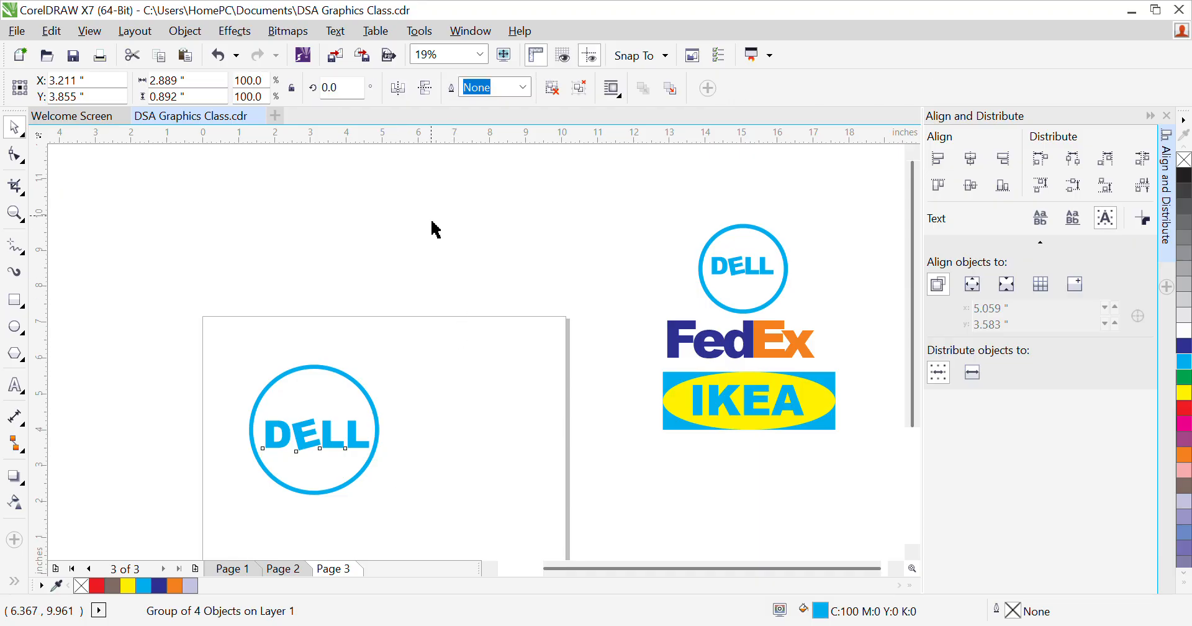
Step: Centre the DELL lettering horizontally and vertically on the cyan circle
click(323, 447)
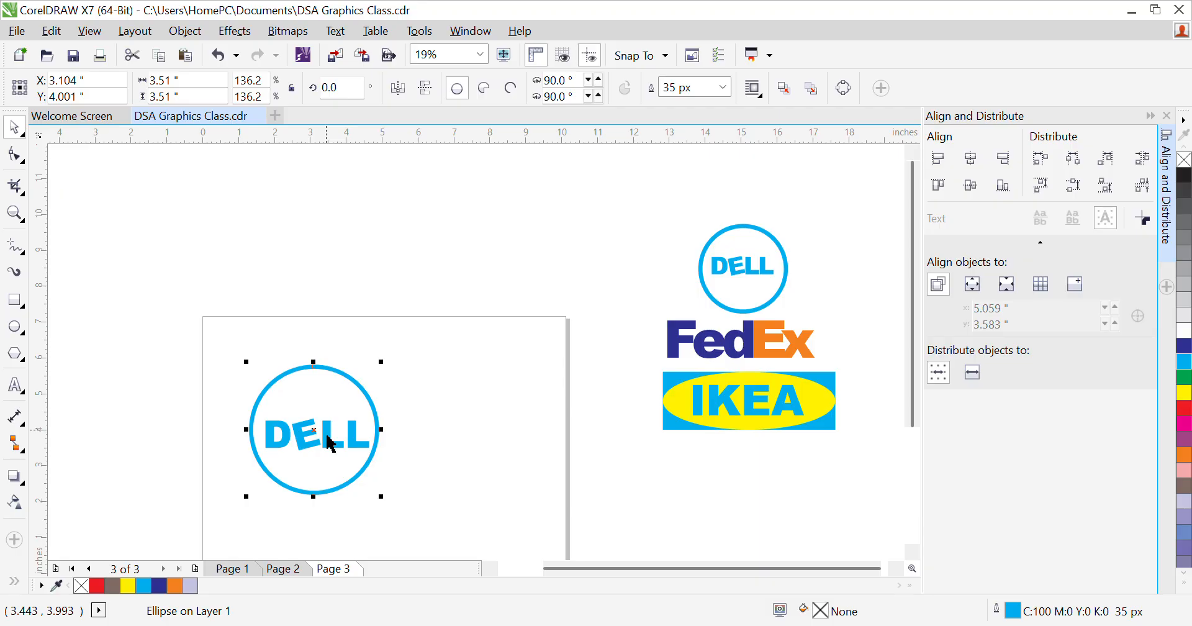
click(340, 443)
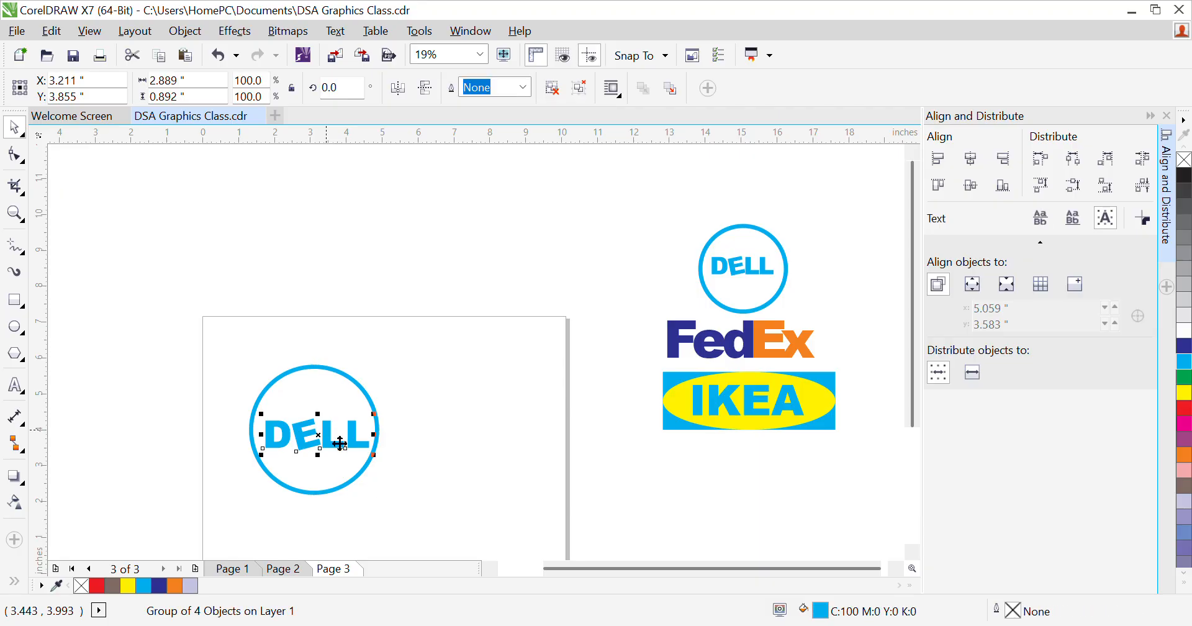
shift+click(362, 388)
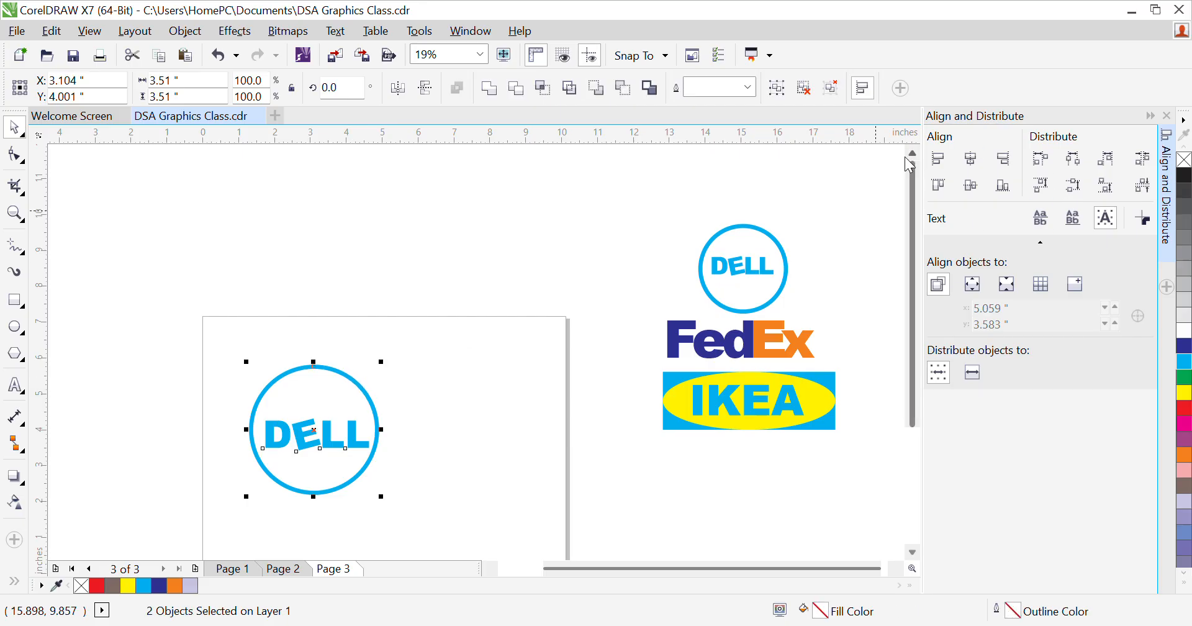
click(862, 97)
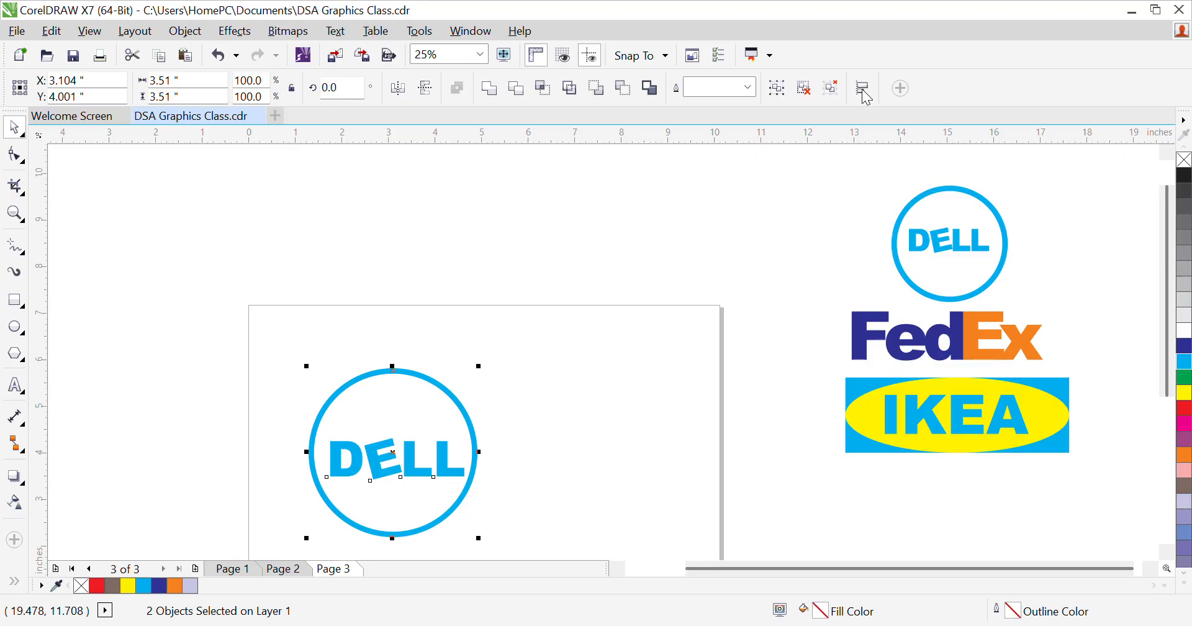
click(865, 93)
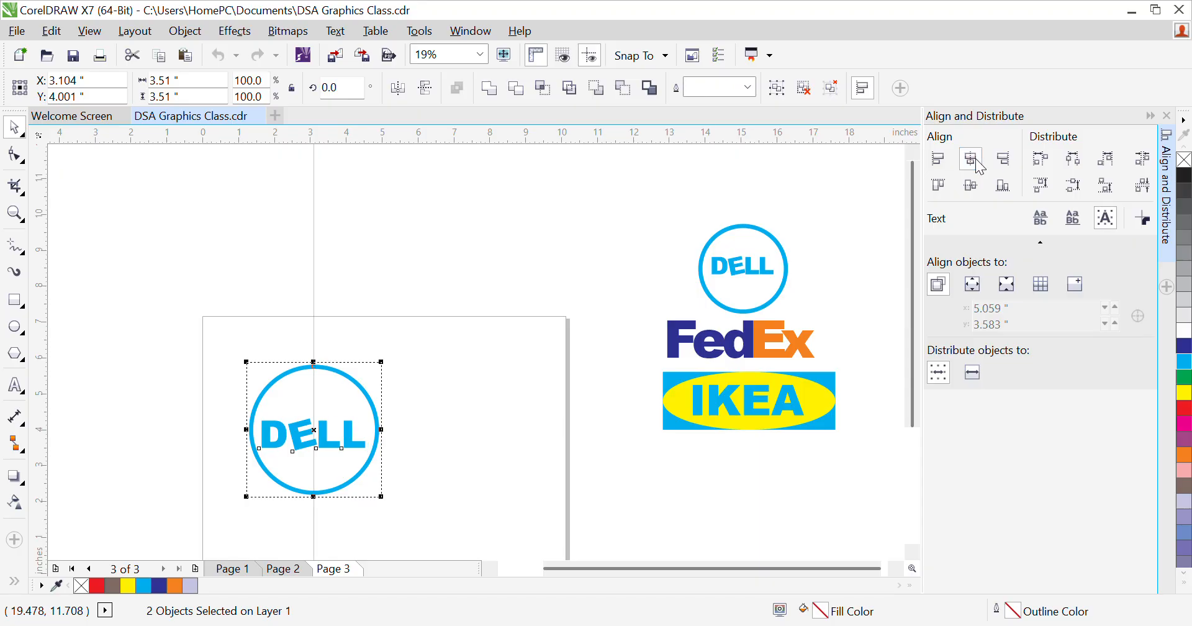
click(977, 192)
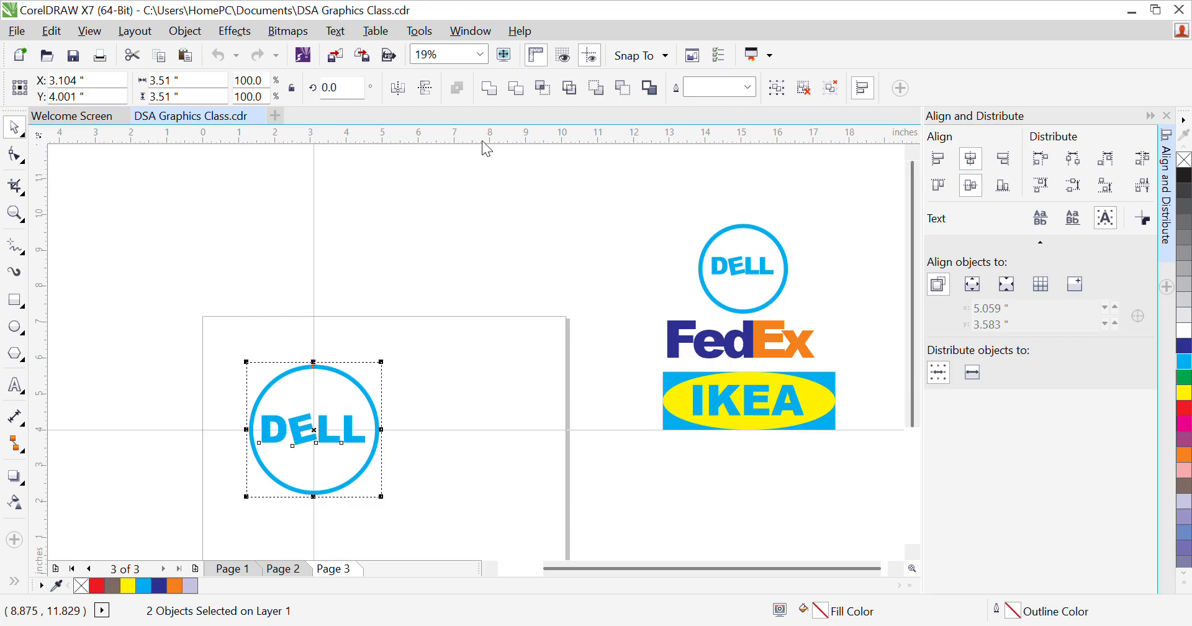
Step: Group the centred DELL lettering and its circle into one logo object
click(459, 214)
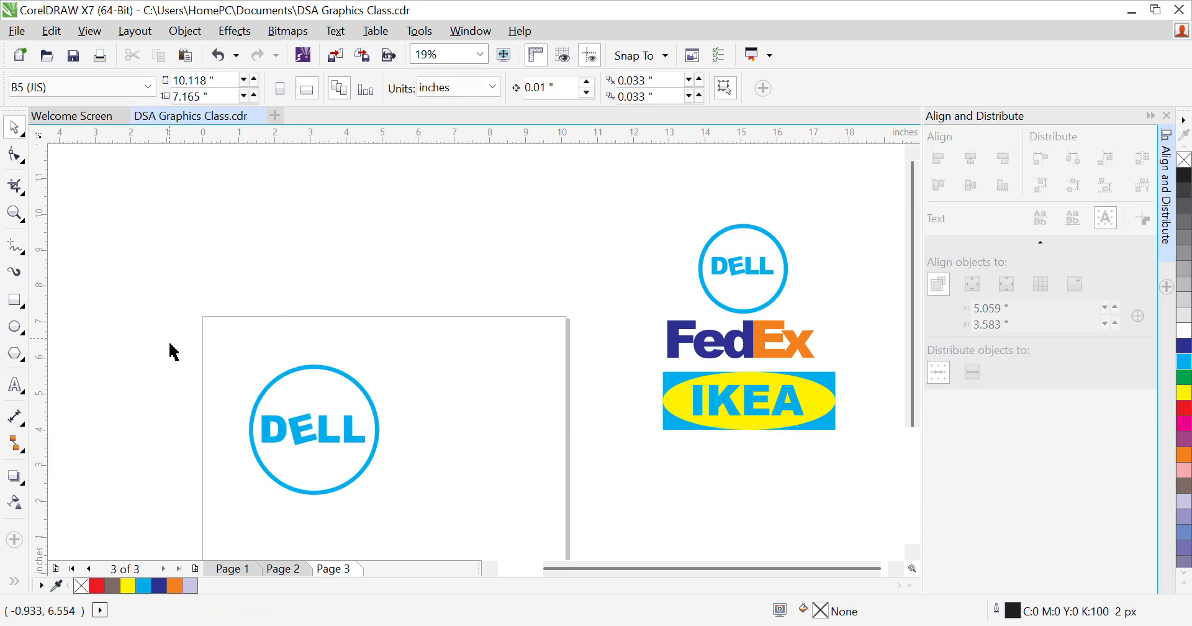
drag(170, 345, 458, 543)
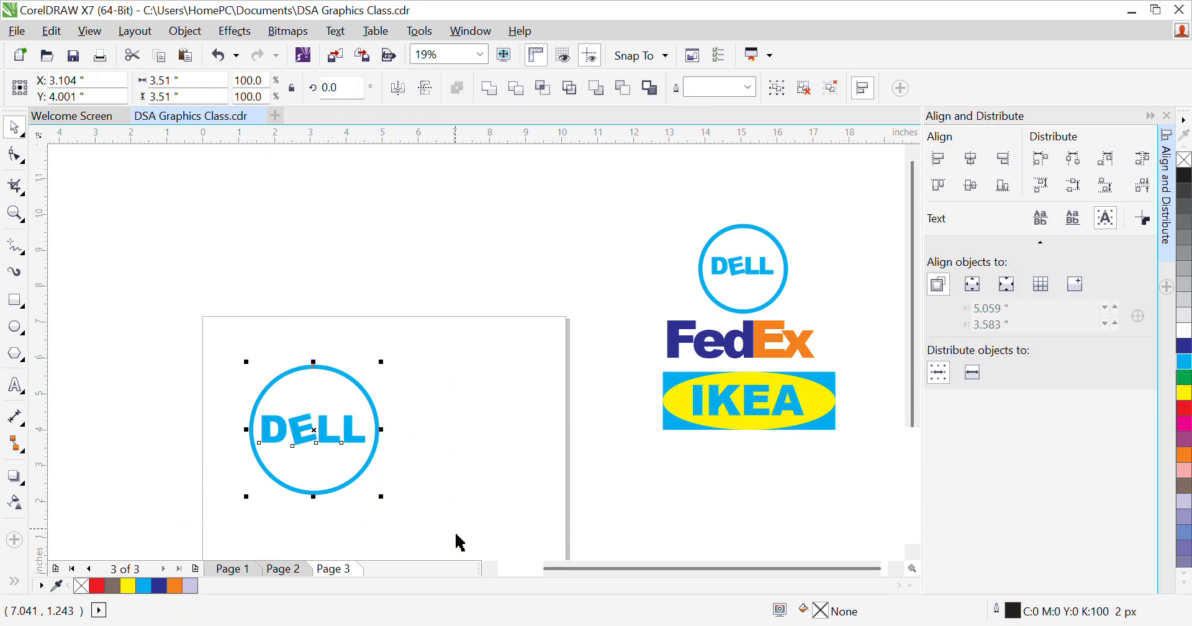
key(ctrl+g)
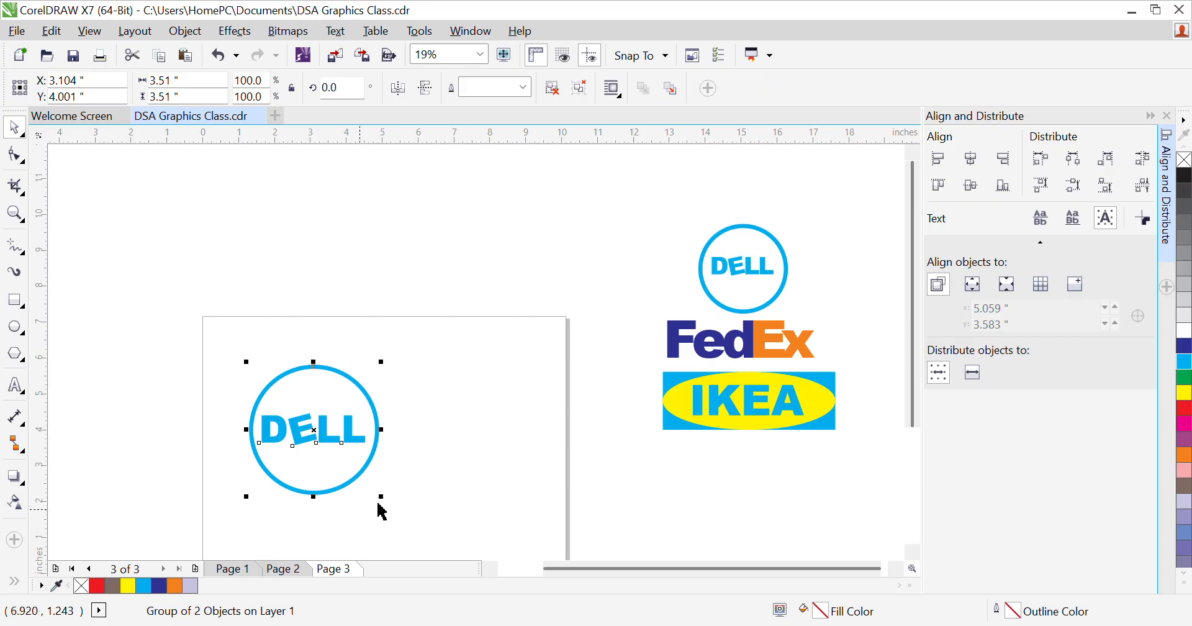
Step: Shrink the Dell logo to about 2.16 inches wide and move it outside the page, above its upper-left corner
drag(389, 513, 203, 254)
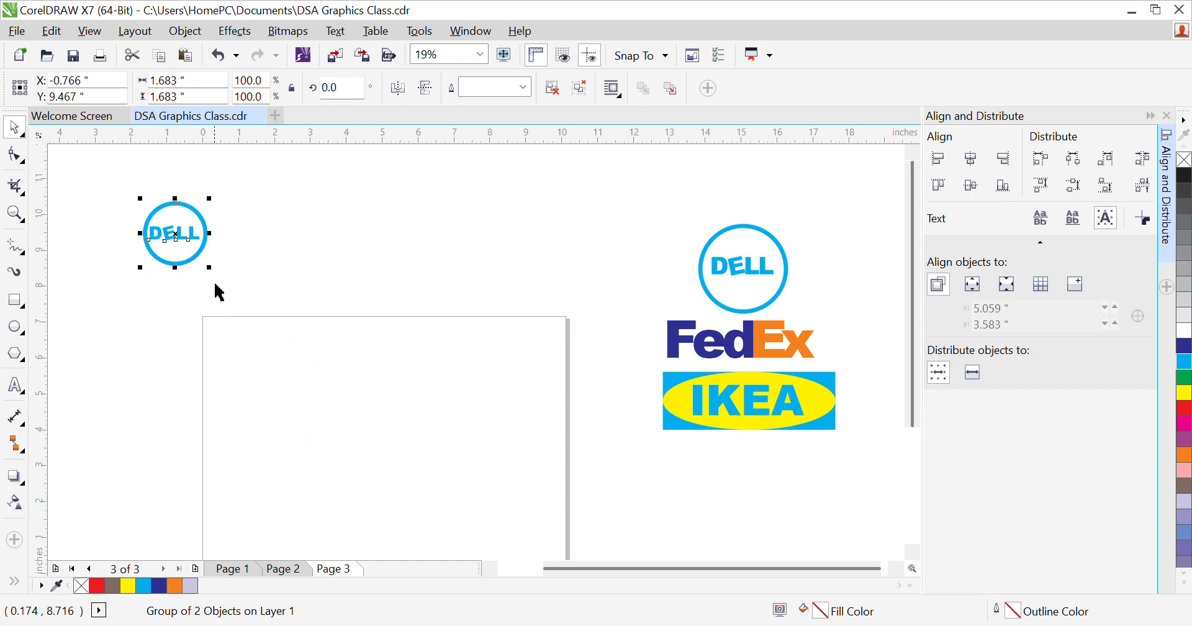
drag(220, 281, 230, 287)
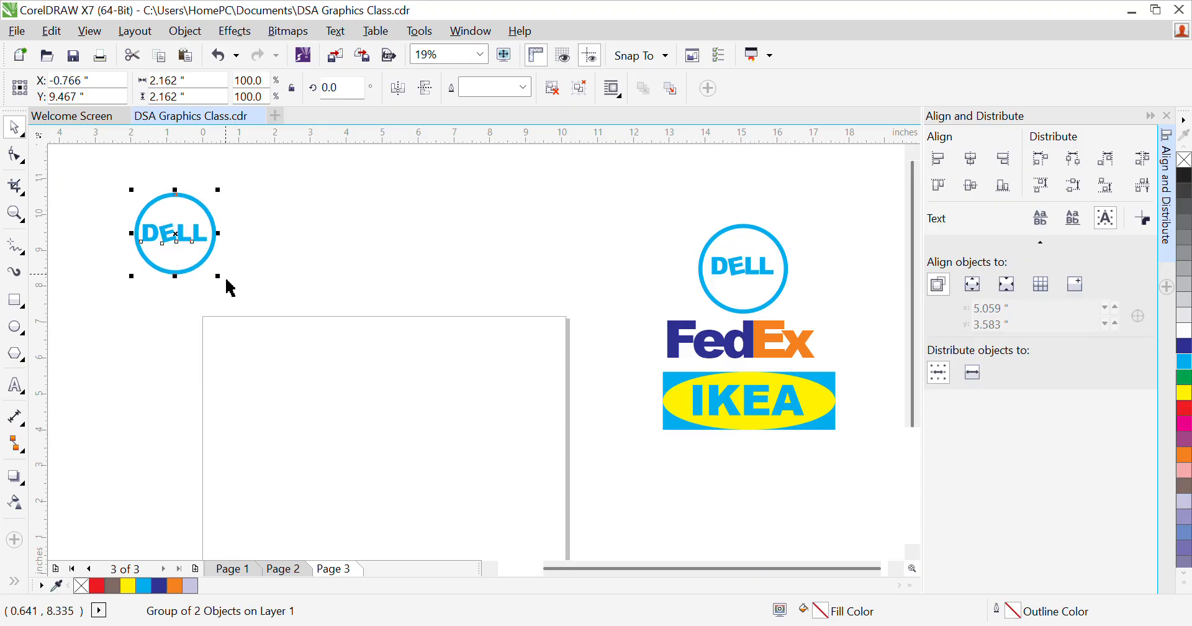
click(399, 263)
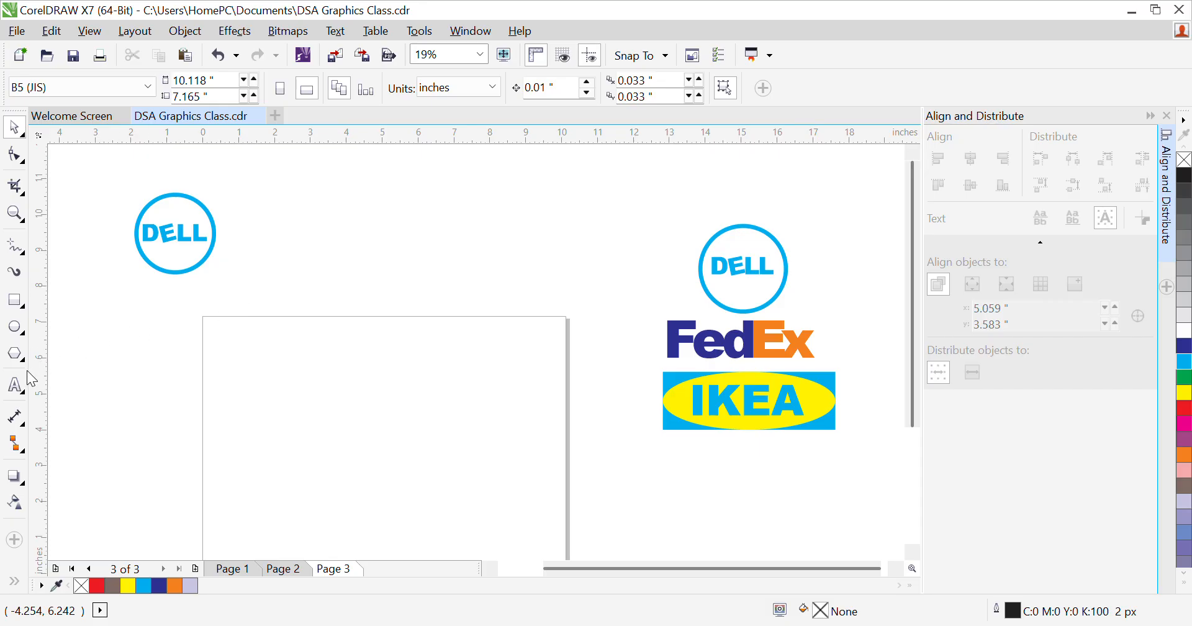
Step: Add the artistic text "FedEx" above the page and enlarge it to about 183.8 pt
click(15, 386)
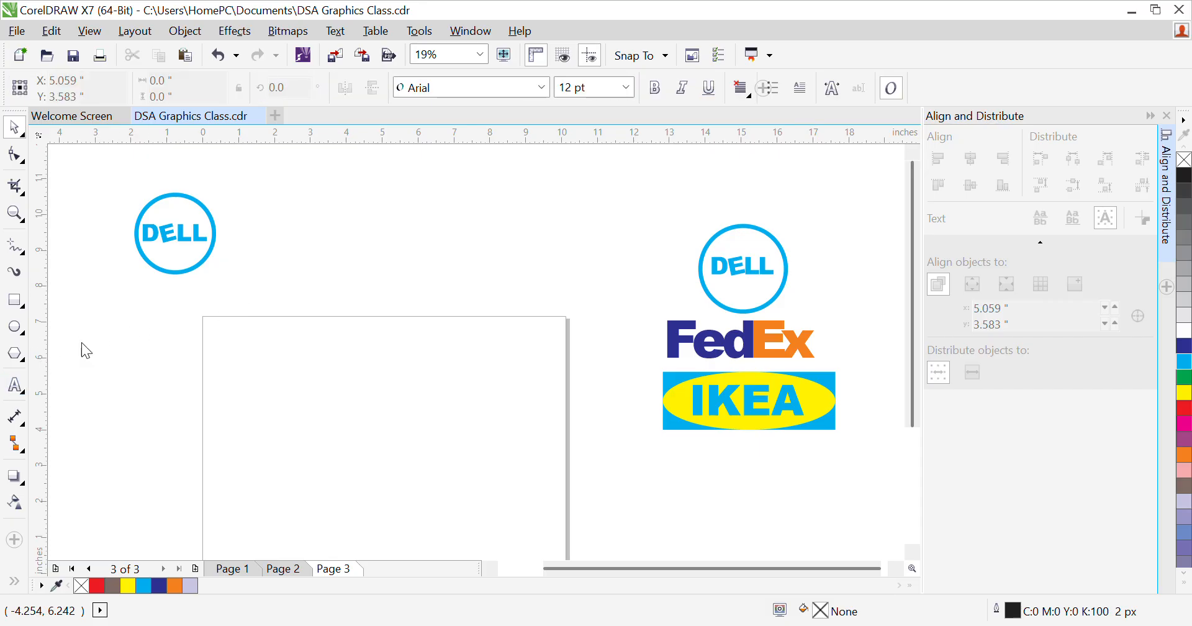
click(343, 213)
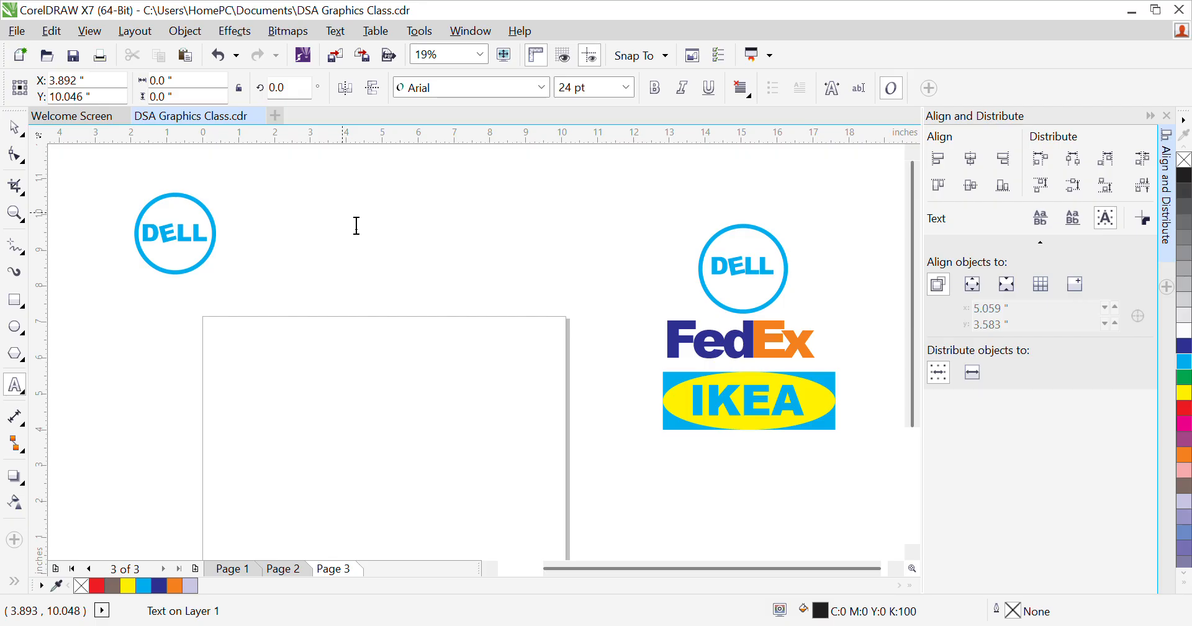
text(FedEx)
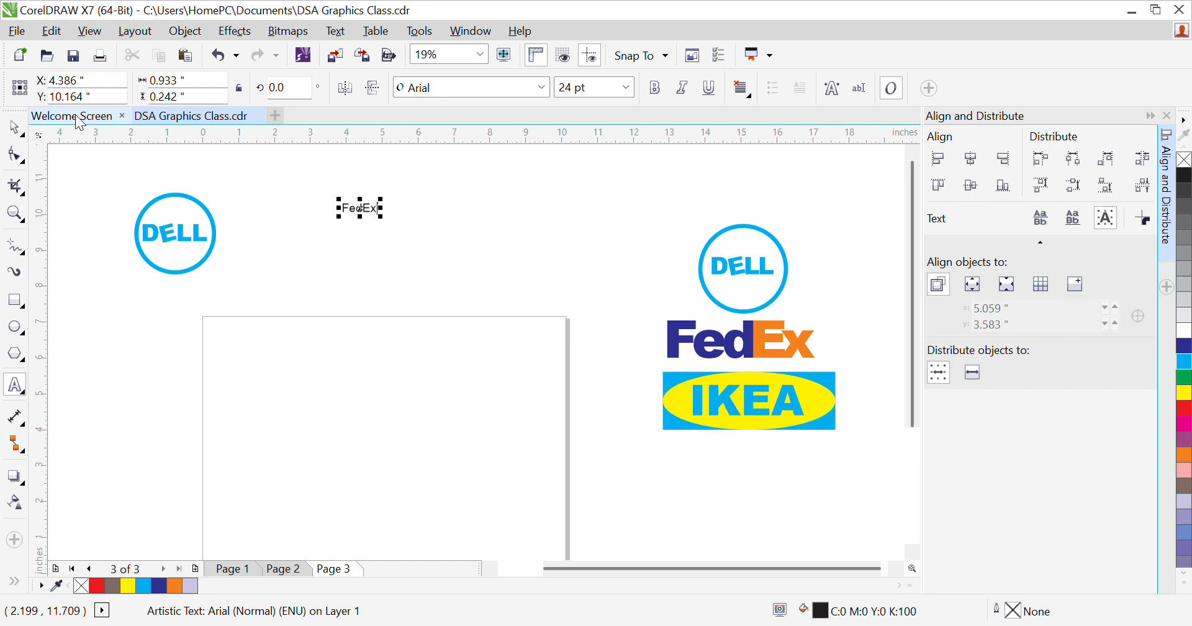
click(14, 131)
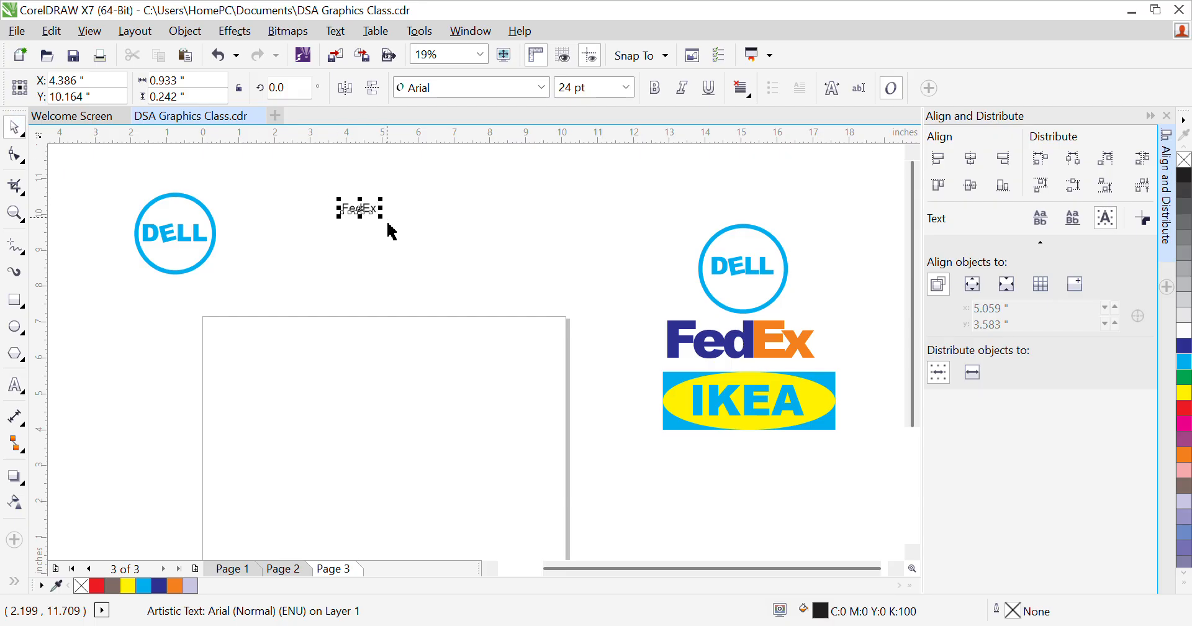
drag(391, 232, 505, 291)
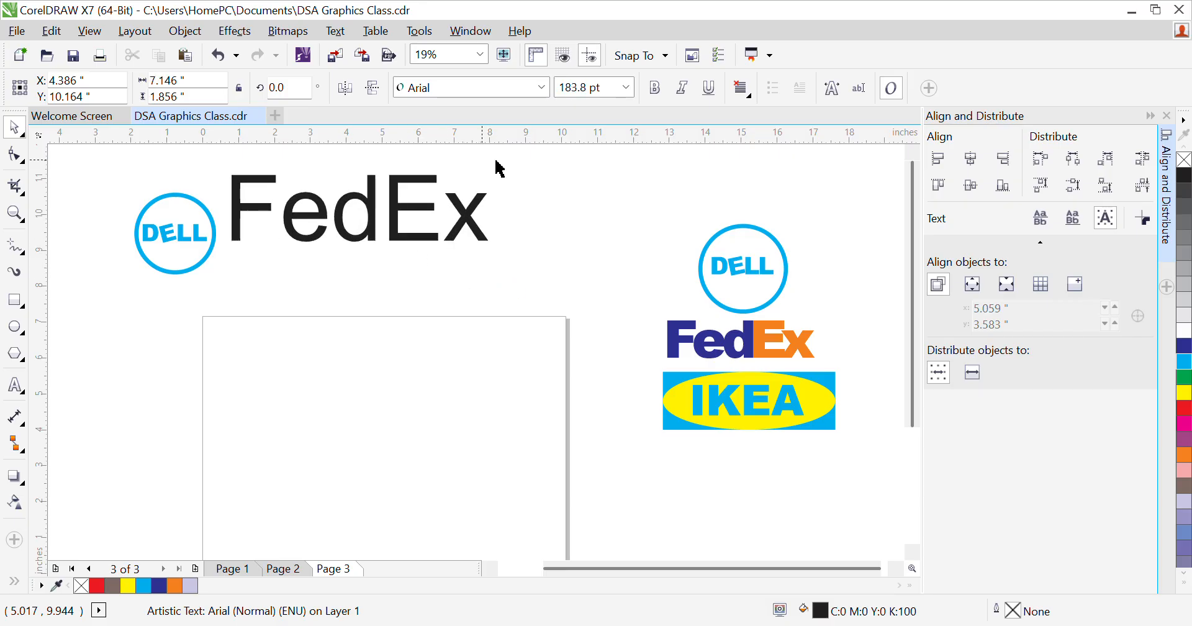
Step: Set the font of the FedEx text to Arial Black
click(540, 91)
key(Down)
key(Return)
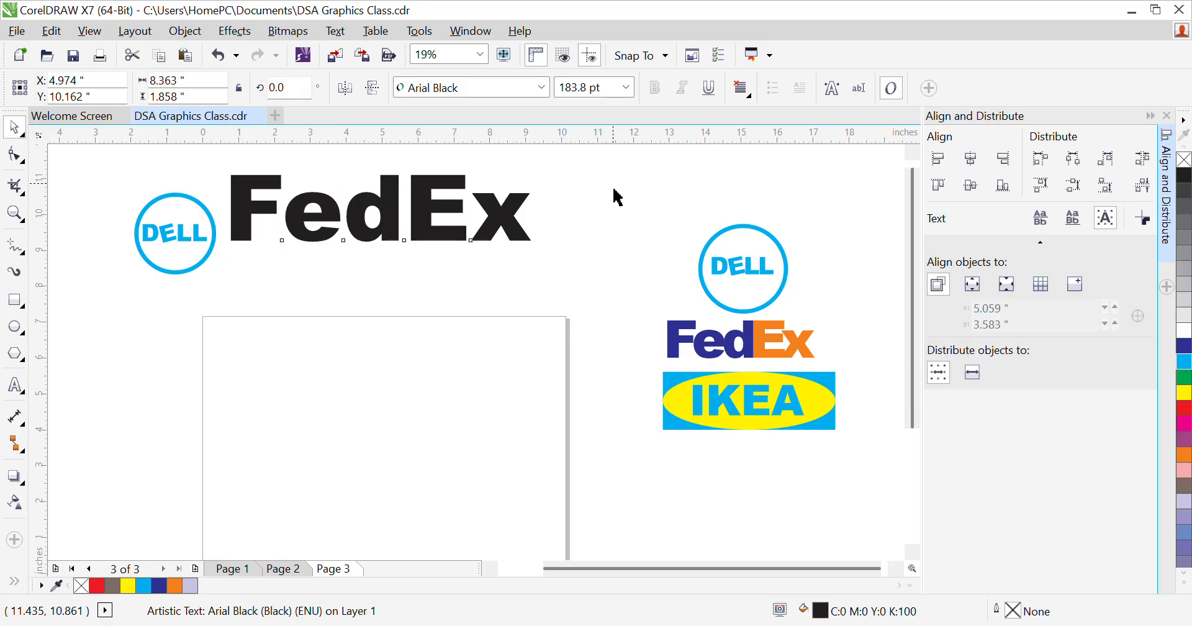
click(616, 197)
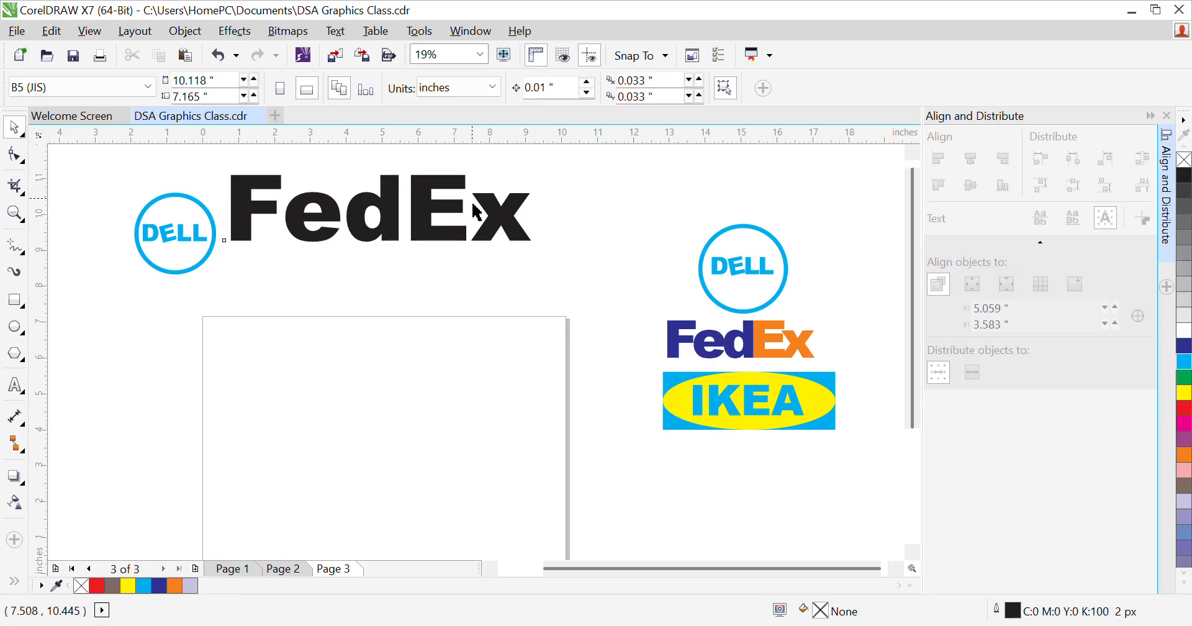
Step: Tighten the FedEx letter spacing with the Shape tool until the letters touch and the text is about 7.28 inches wide
click(520, 241)
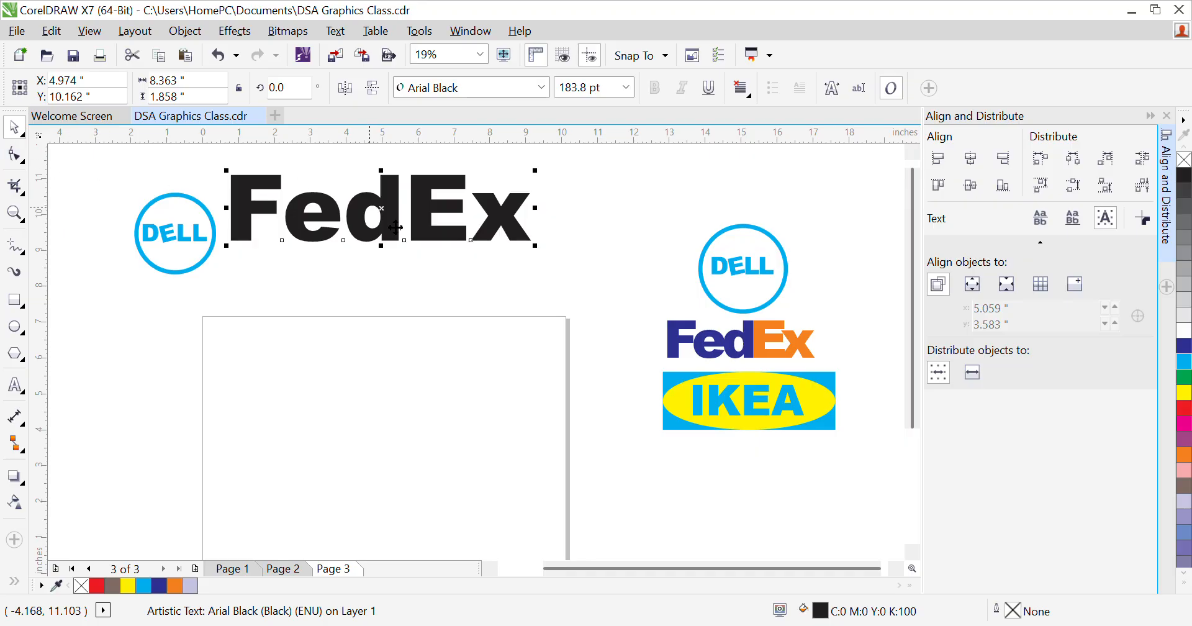
click(16, 156)
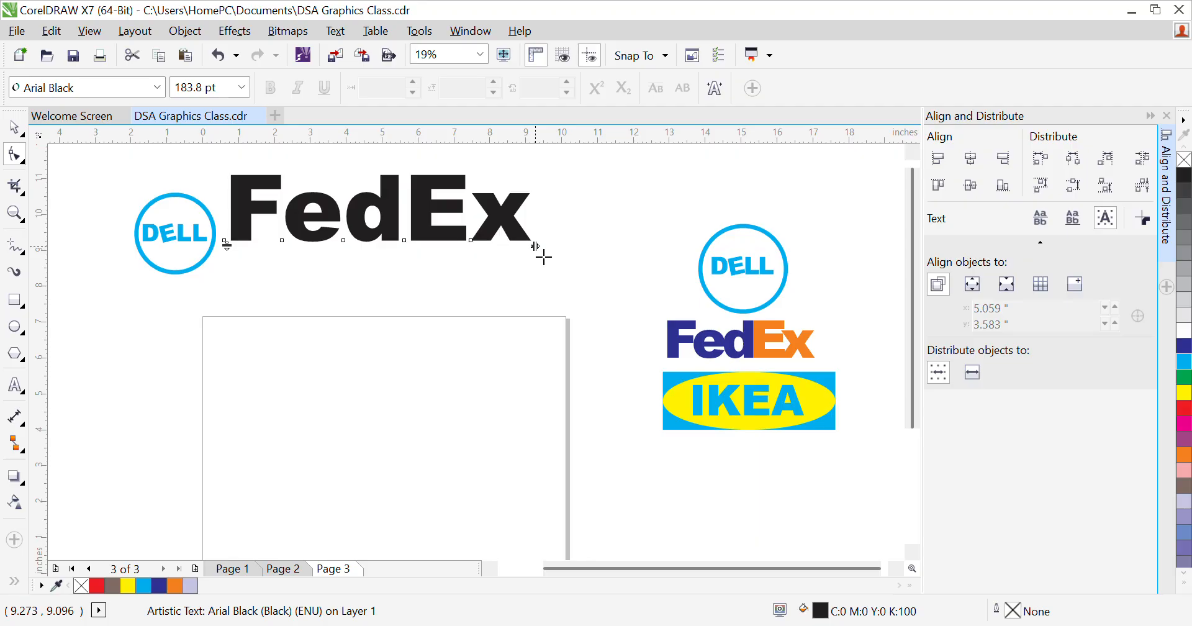
mouse_move(544, 256)
mouse_down()
mouse_move(708, 259)
mouse_move(472, 268)
mouse_move(532, 272)
mouse_up()
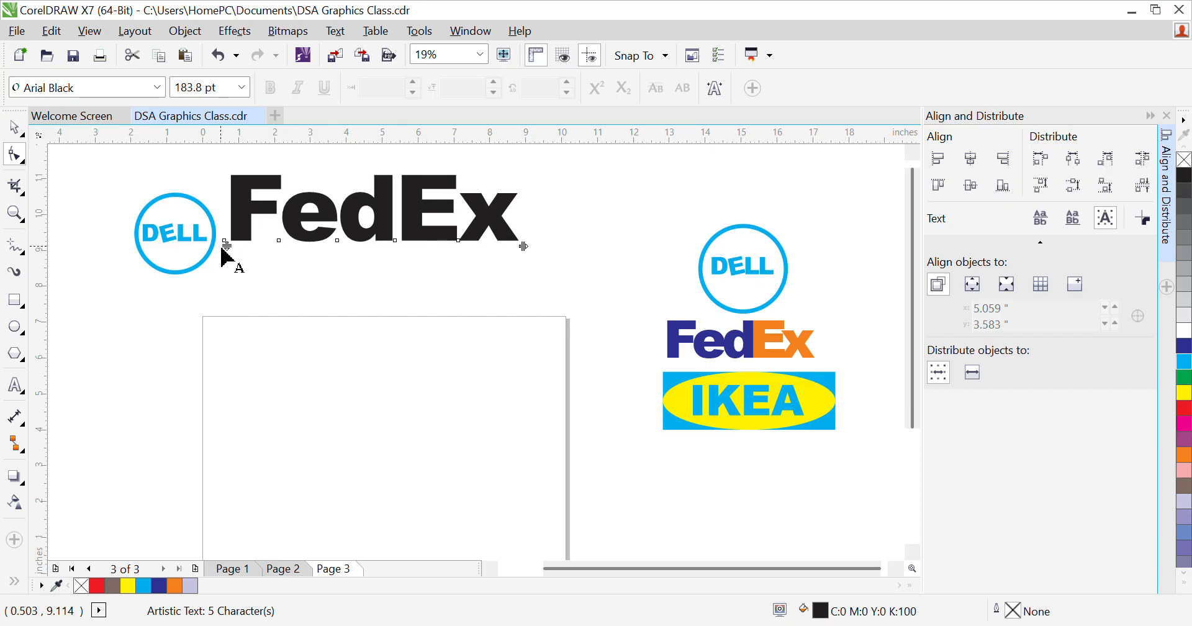
mouse_move(229, 247)
mouse_down()
mouse_move(242, 265)
mouse_move(240, 323)
mouse_move(239, 248)
mouse_move(244, 330)
mouse_move(231, 249)
mouse_up()
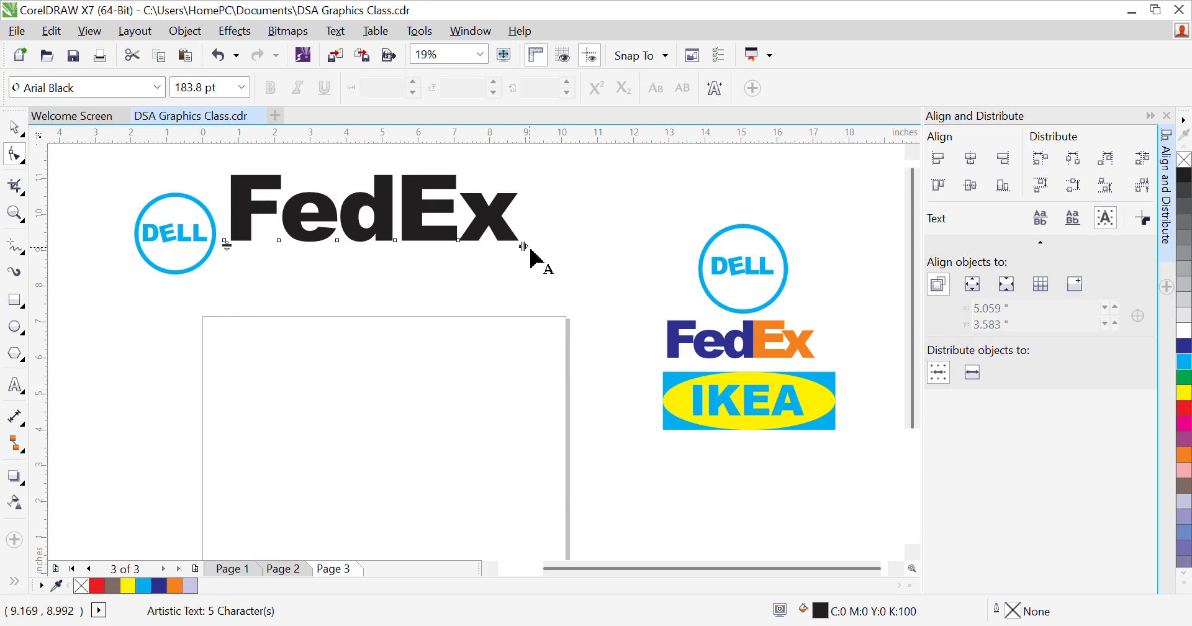
drag(525, 247, 495, 257)
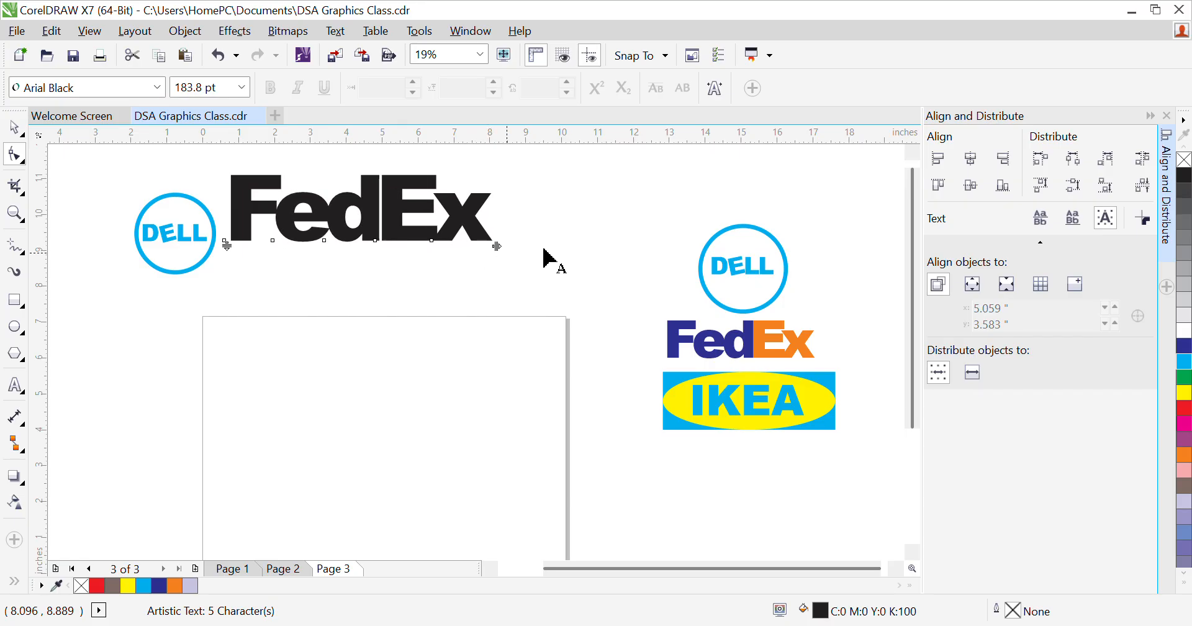
click(18, 126)
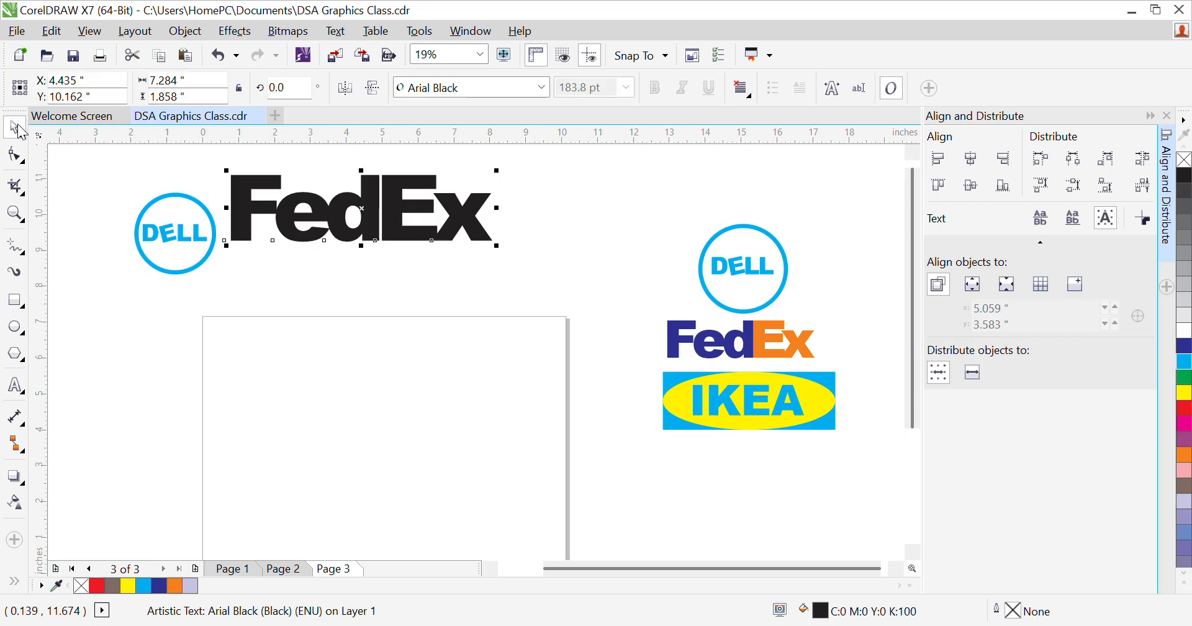
click(611, 247)
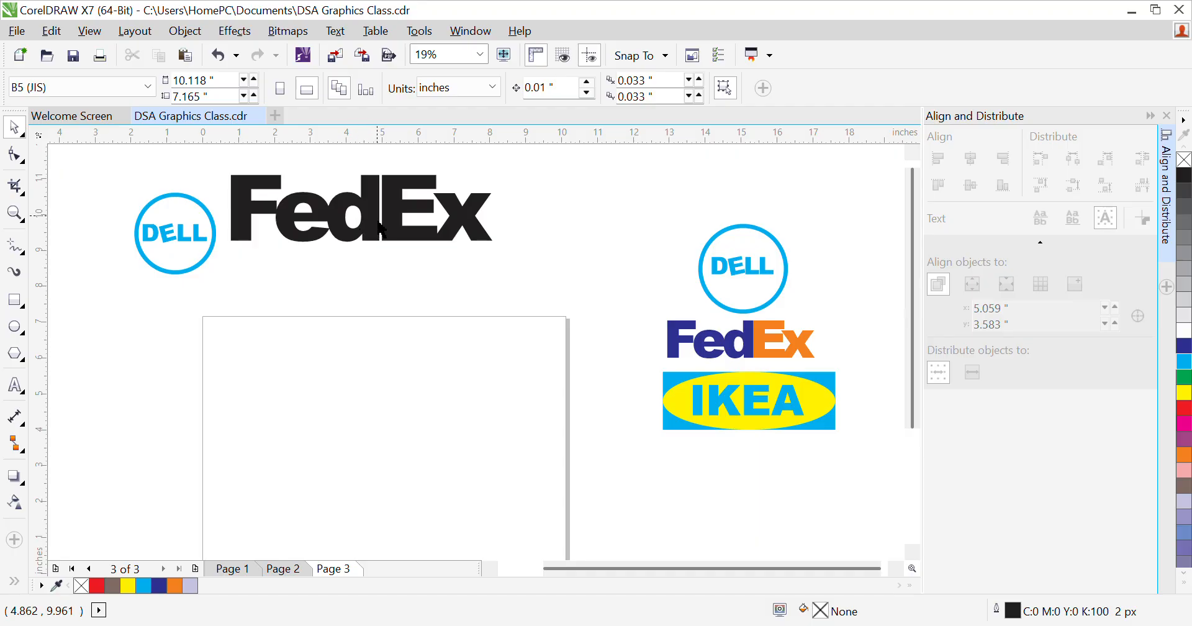
Step: Break the FedEx text apart into single letters and fill the F, e and d with dark blue (C100 M100 Y0 K0)
click(403, 231)
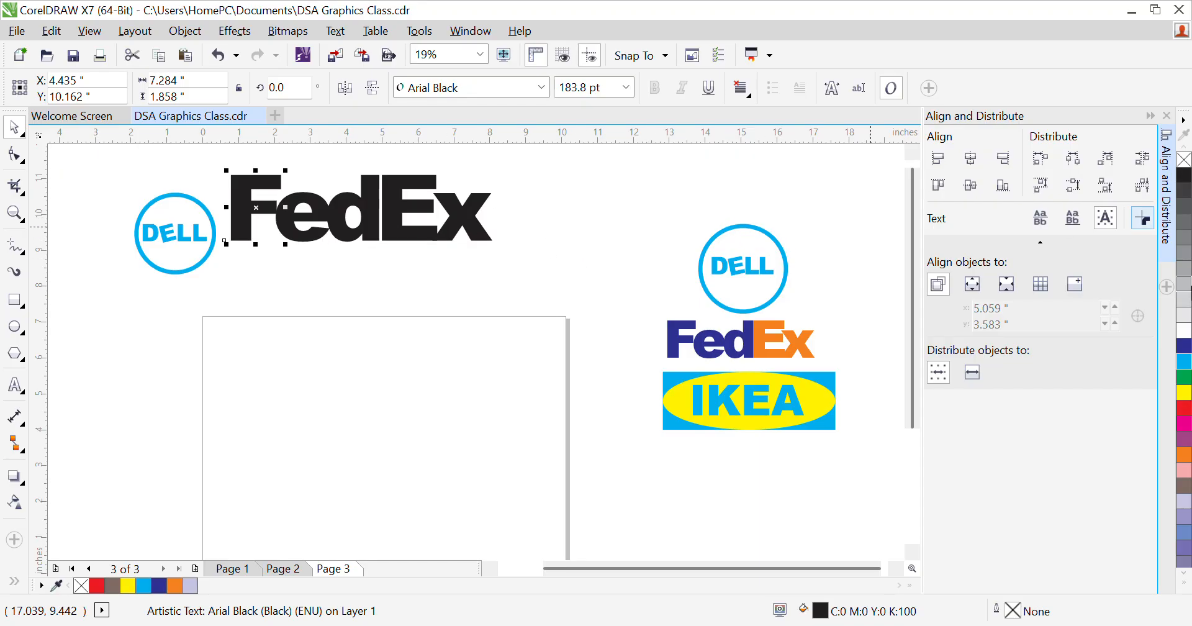
click(1184, 346)
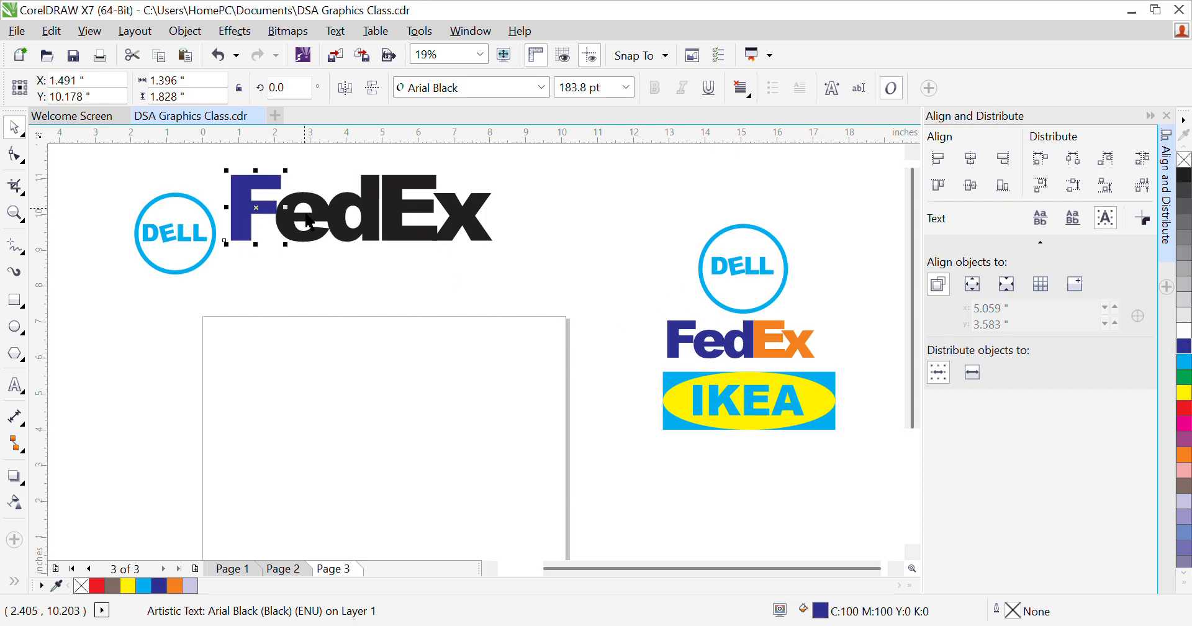
click(333, 226)
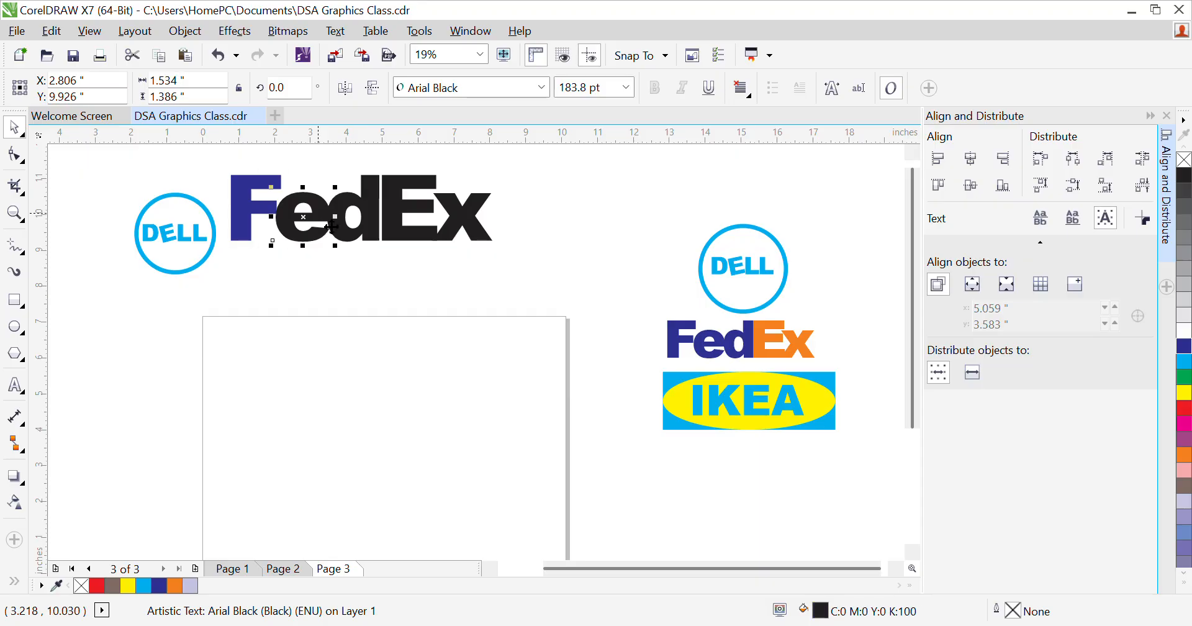
click(1185, 346)
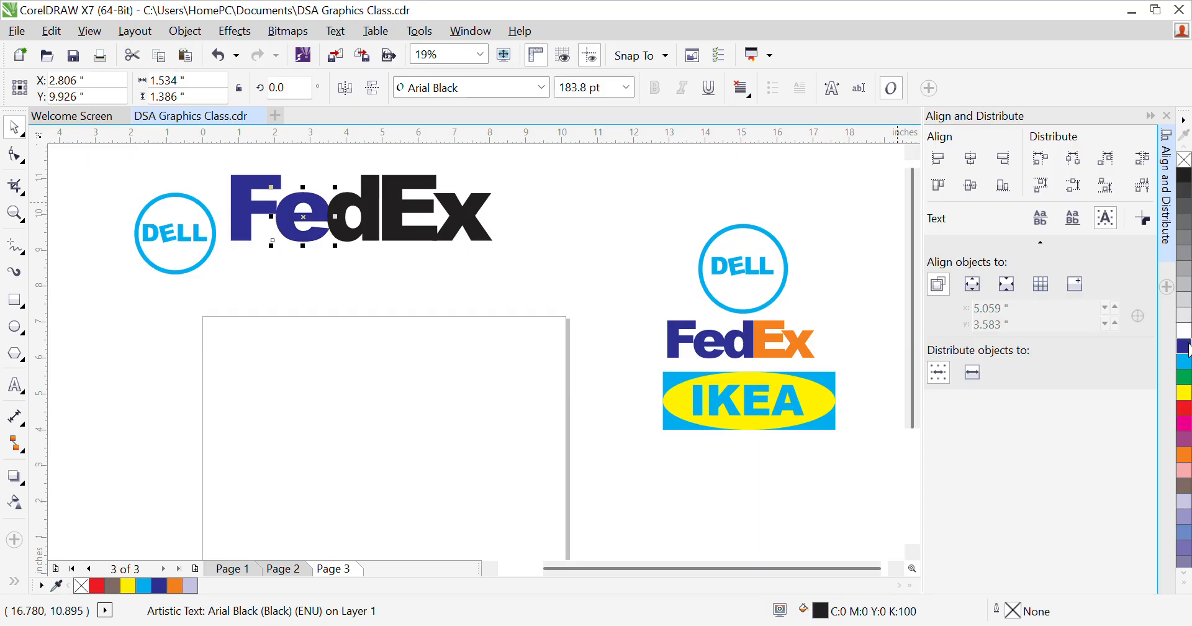
click(375, 219)
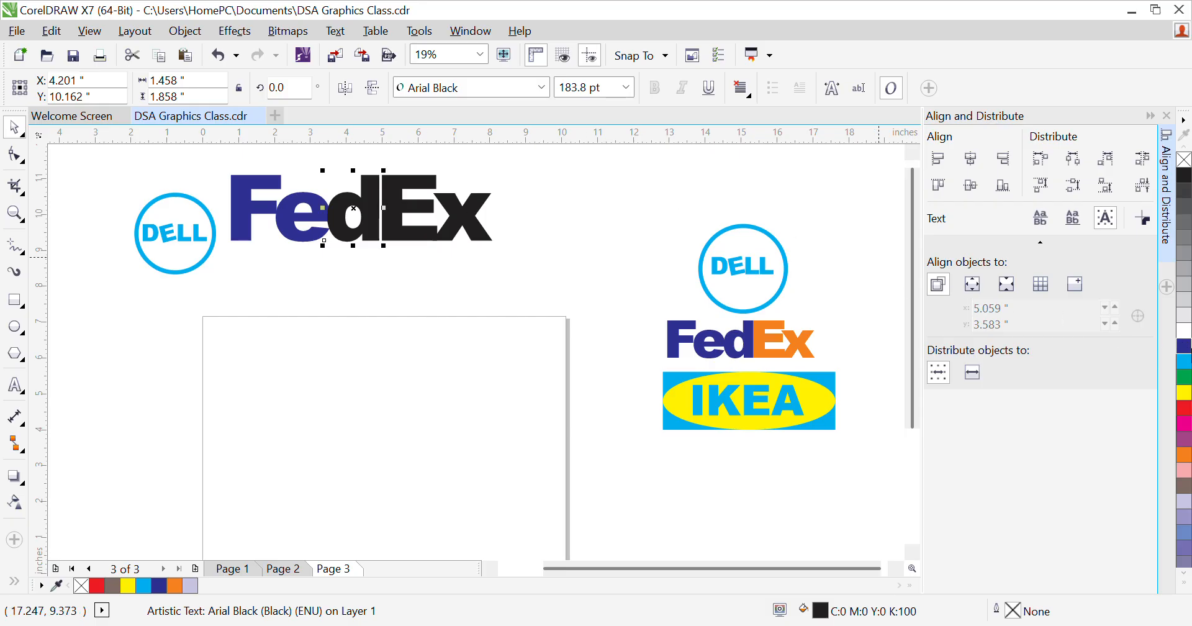
click(1185, 346)
Step: Fill the FedEx letters E and x with orange (C0 M60 Y100 K0)
click(423, 241)
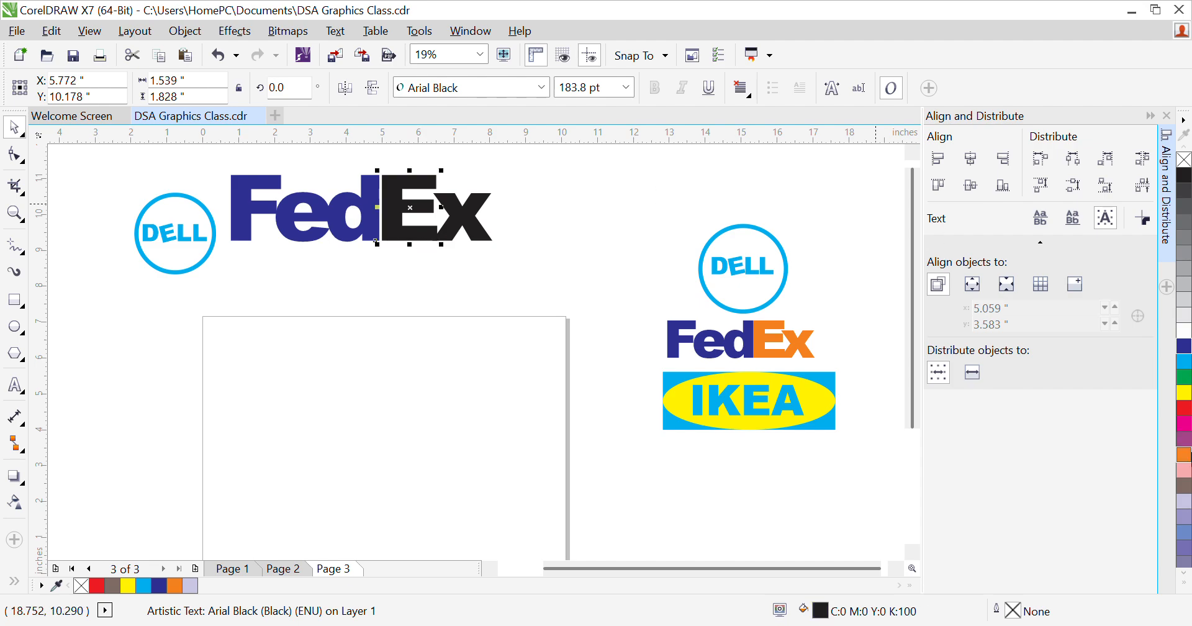
click(1185, 454)
click(487, 238)
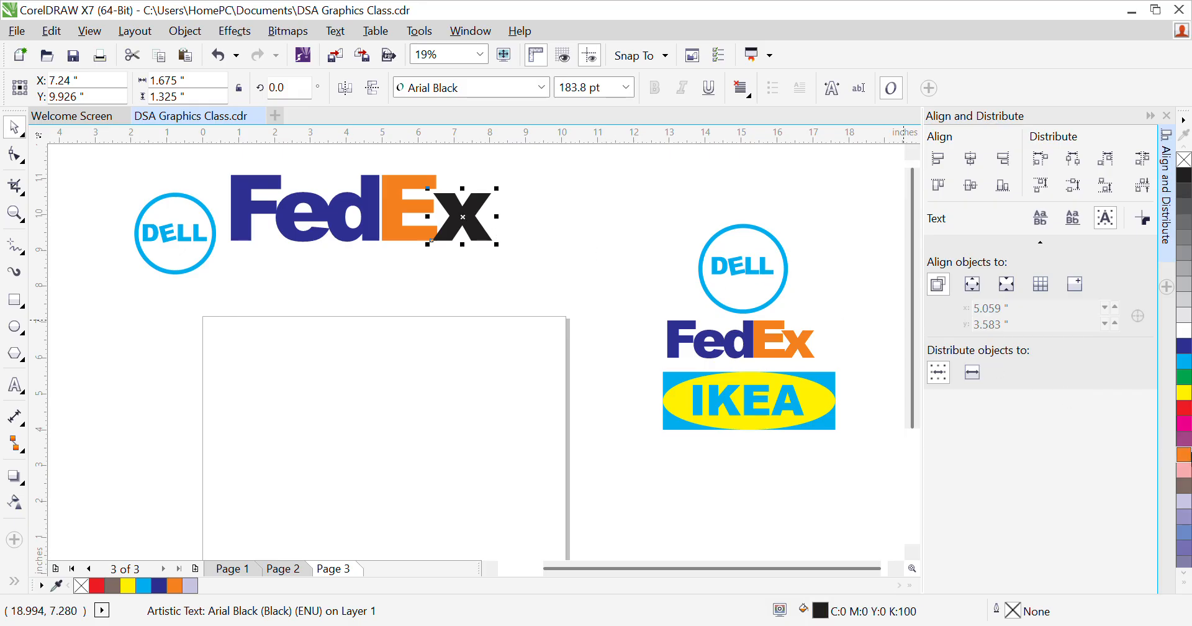
click(1185, 454)
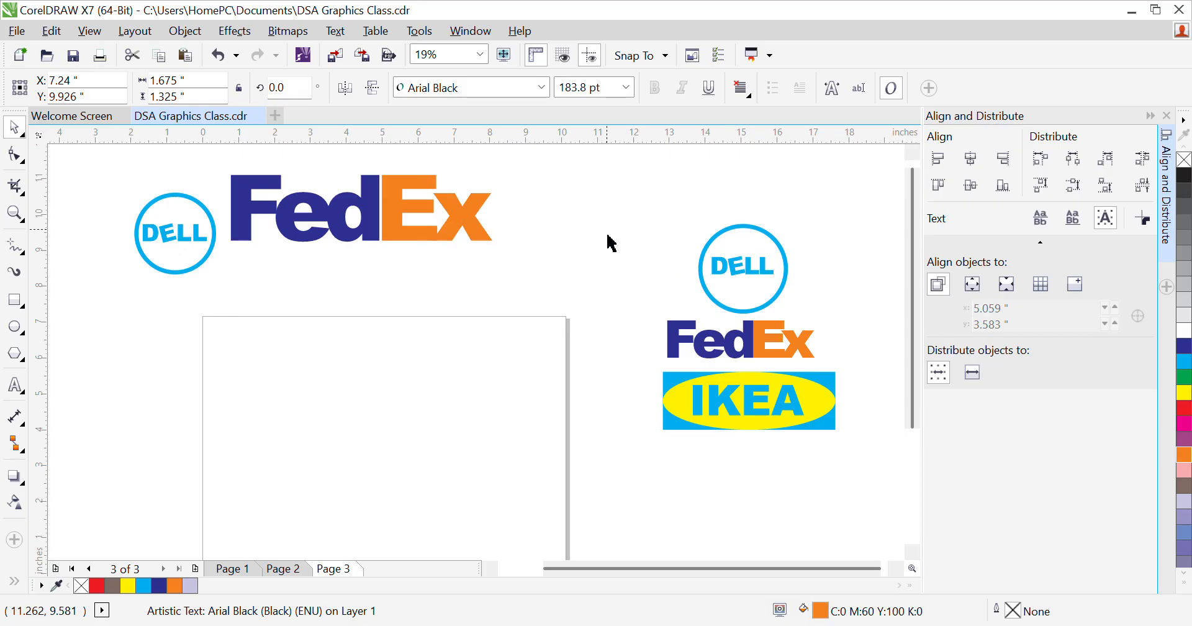
click(608, 242)
Step: Nudge the orange E 0.08 inches left so that it closes up against the blue d
click(405, 205)
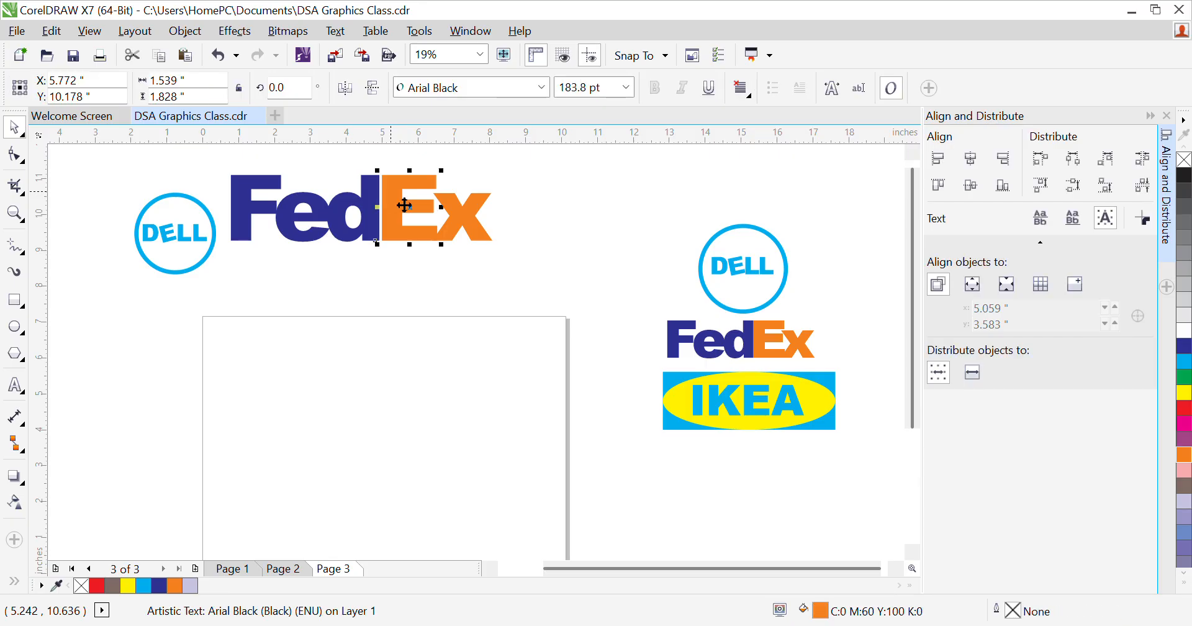
key(Left)
key(Left)
key(Left)
key(Left)
key(Left)
key(Left)
key(Left)
key(Left)
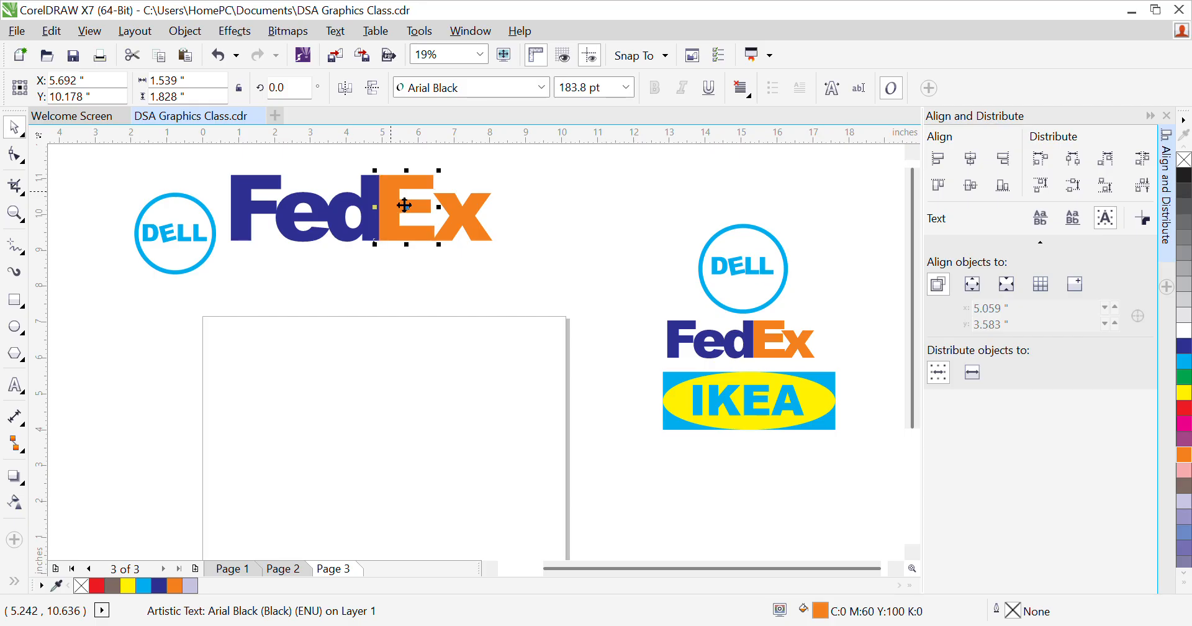
Step: Nudge the orange x 0.11 inches left so that it closes up against the E
click(470, 221)
key(Left)
key(Left)
key(Left)
key(Left)
key(Left)
key(Left)
key(Left)
key(Left)
key(Left)
key(Left)
key(Left)
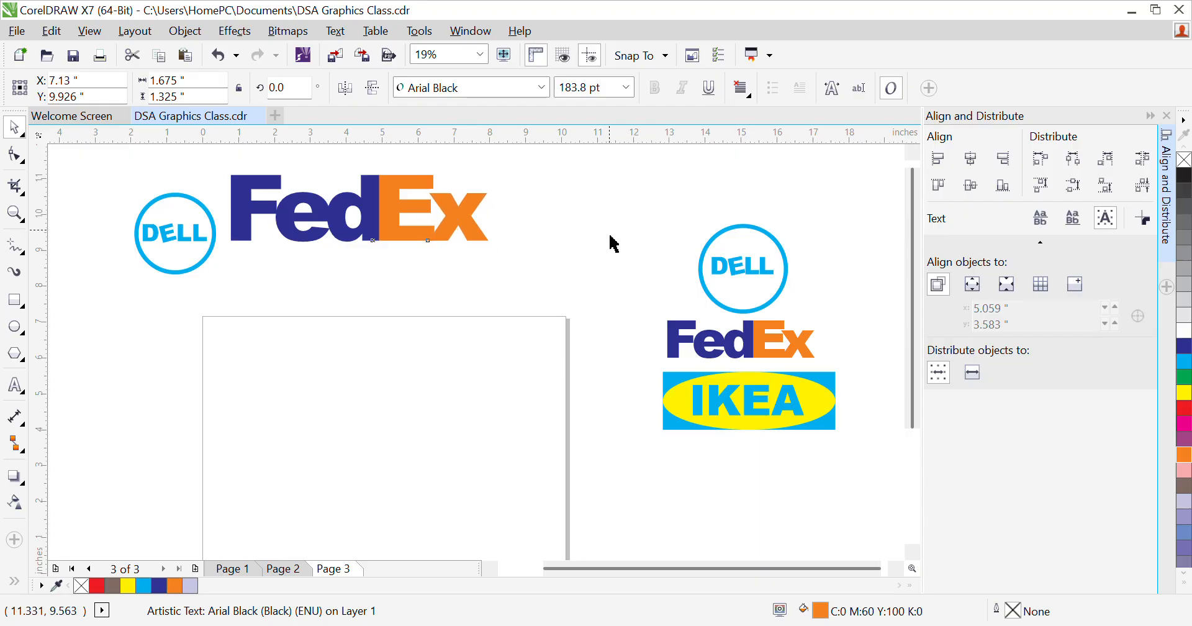
click(609, 242)
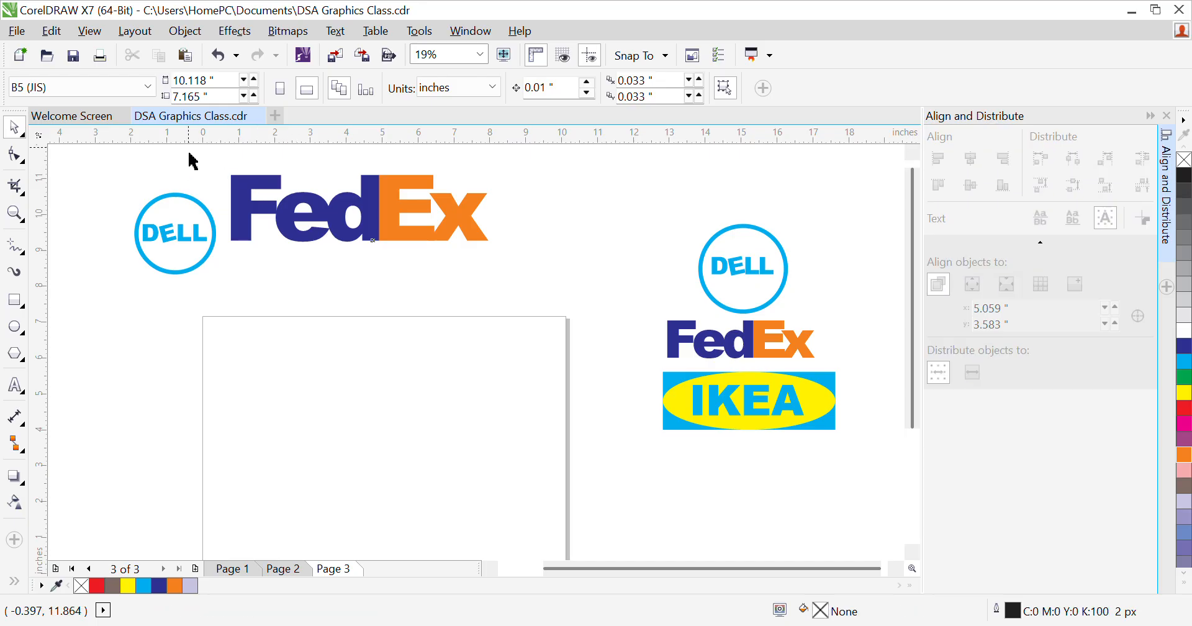
Step: Group the five FedEx letters, shrink the group to about 4.53 inches wide and move it below the Dell logo
drag(200, 164, 559, 277)
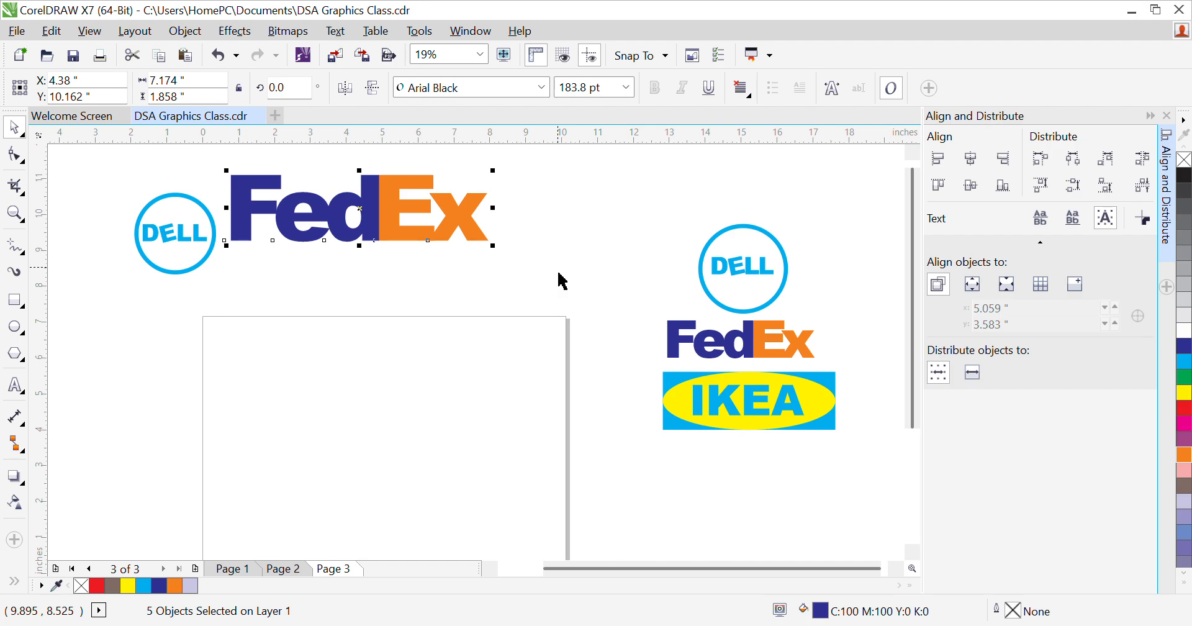
key(ctrl+g)
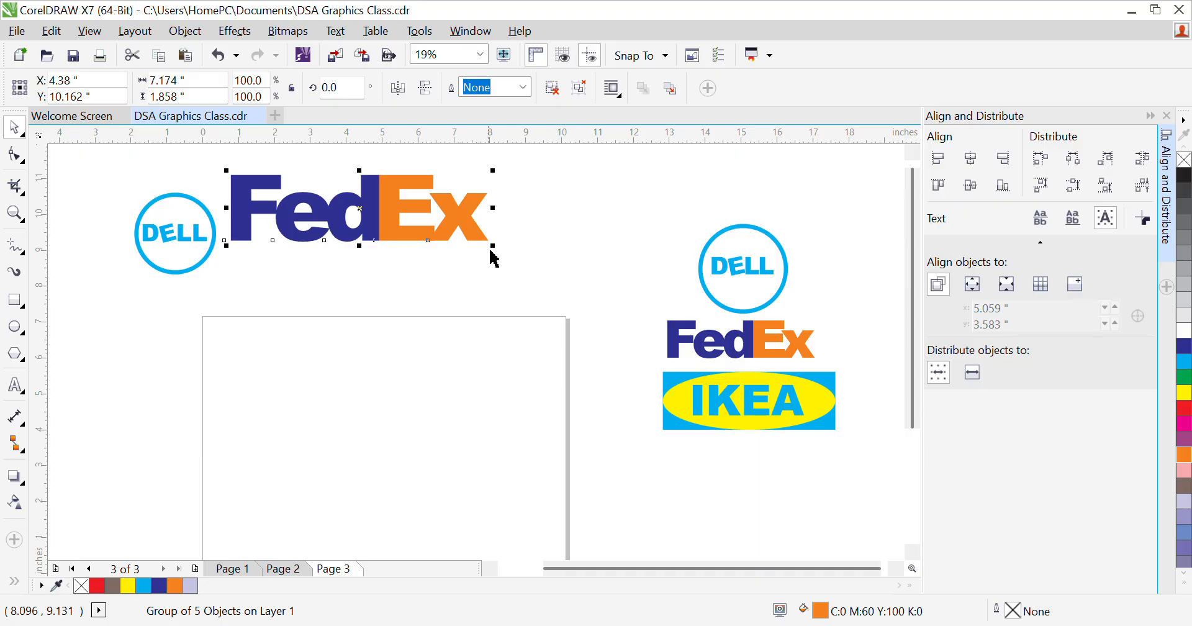
drag(501, 260, 450, 255)
drag(372, 223, 195, 352)
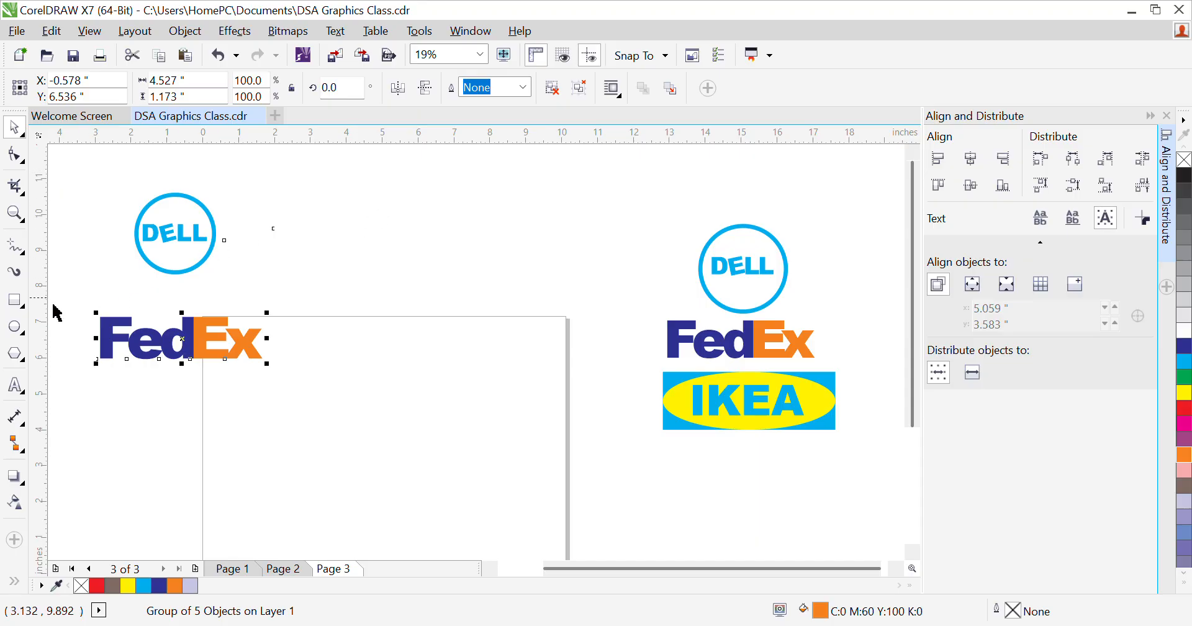
Step: Draw a rectangle about 6.57 by 2.27 inches above the page, to the right of the Dell logo
click(15, 304)
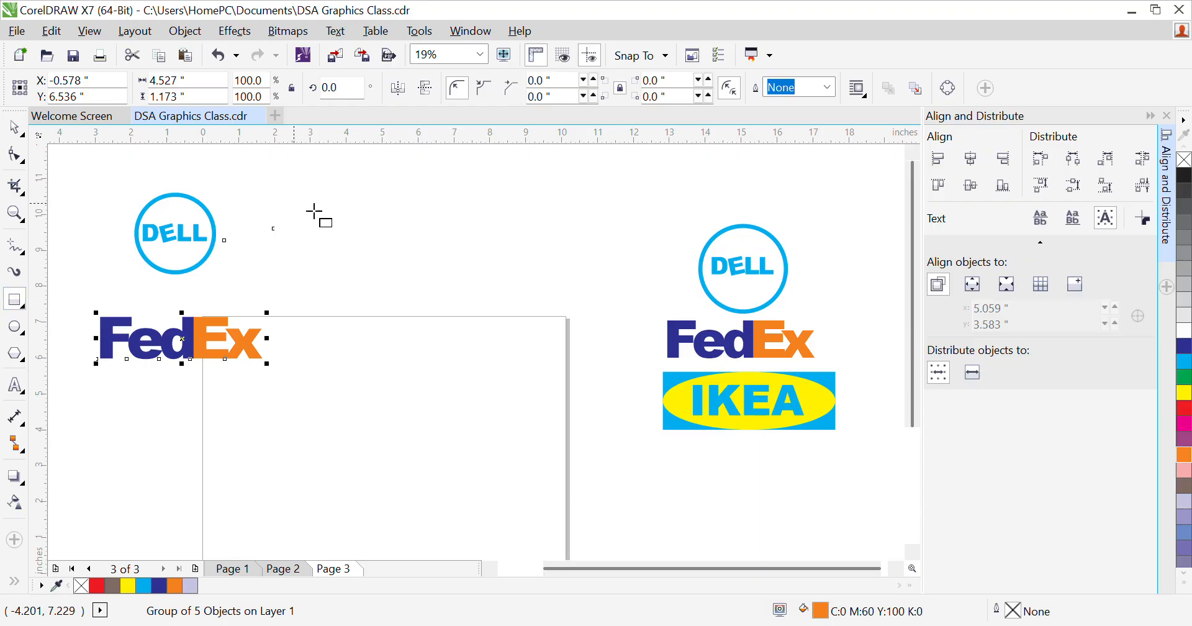
click(351, 216)
drag(352, 216, 586, 296)
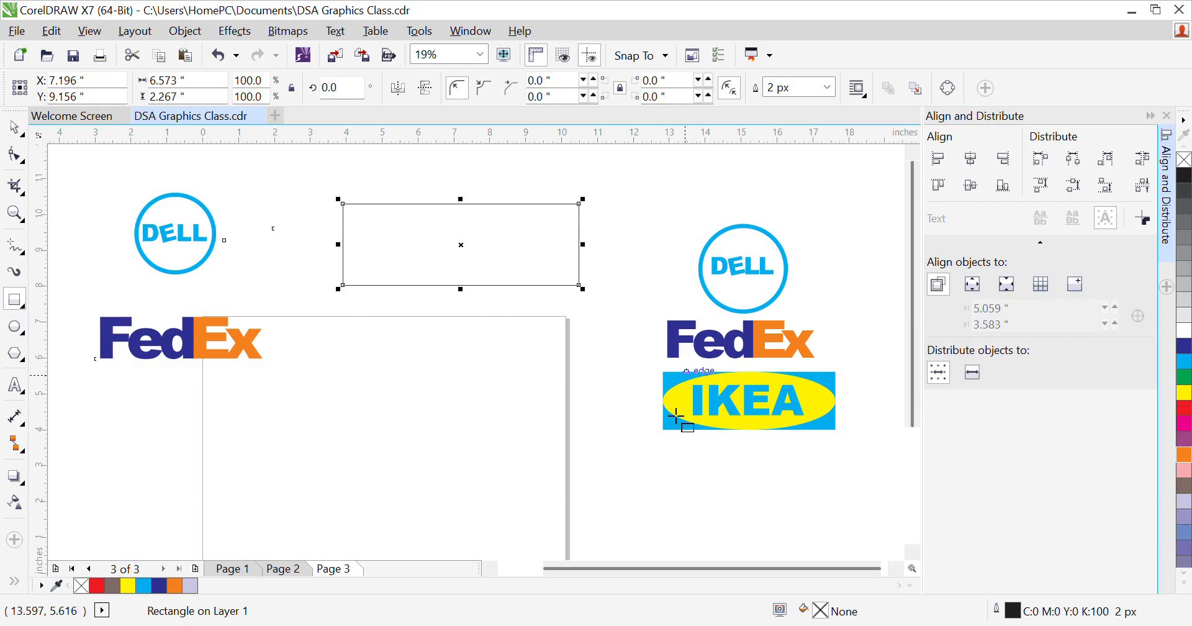
Step: Draw an ellipse about 6.57 by 2.27 inches that fits exactly inside the rectangle above the page
click(13, 333)
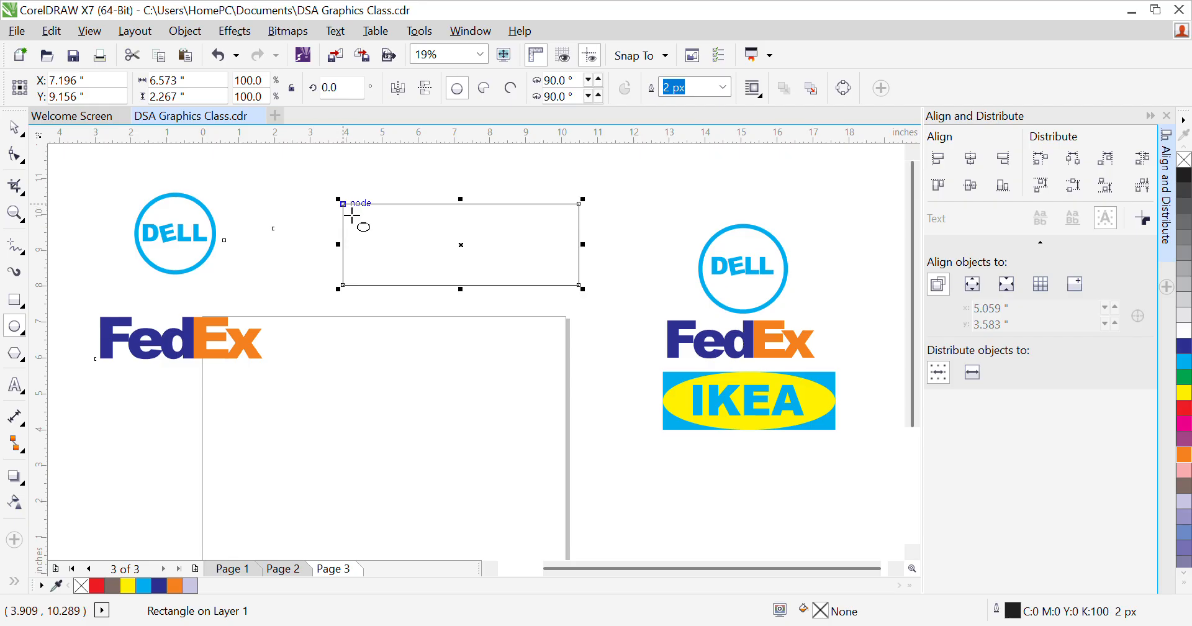
drag(353, 213, 592, 301)
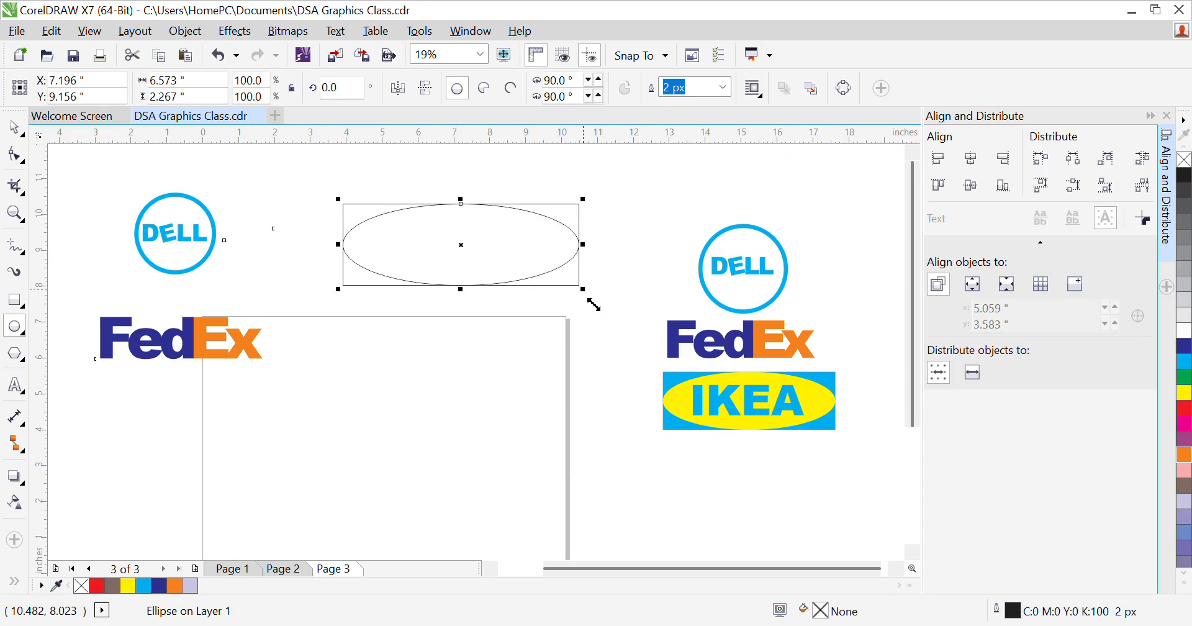
click(21, 131)
click(628, 222)
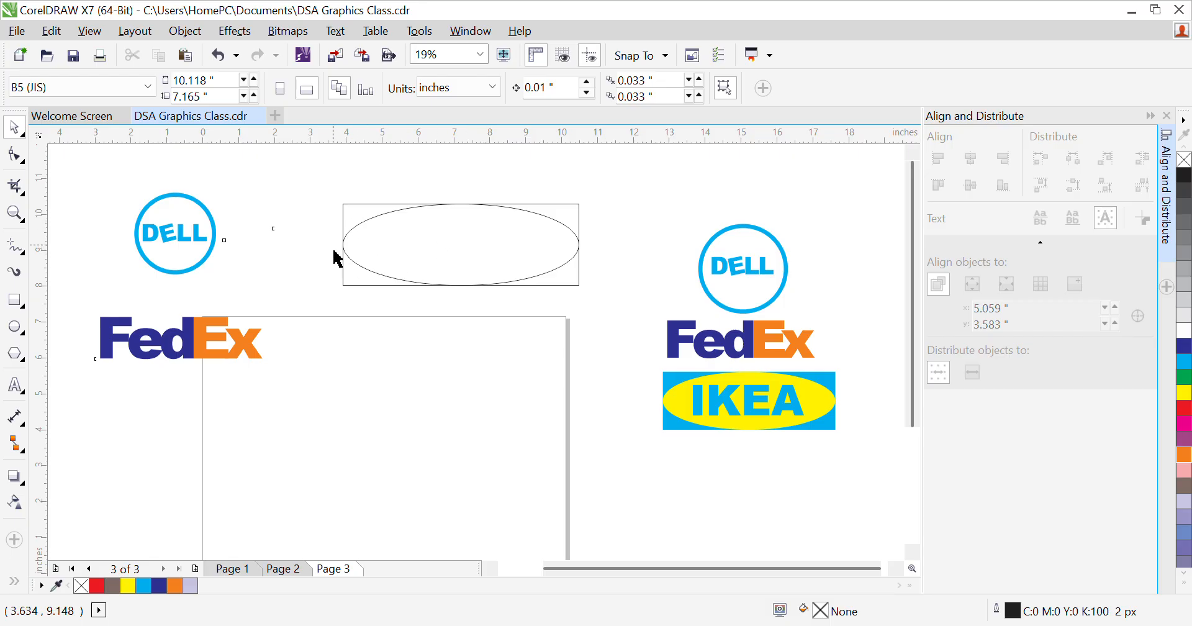
Step: Fill the ellipse with yellow (Y100) and the rectangle behind it with cyan (C100)
click(419, 256)
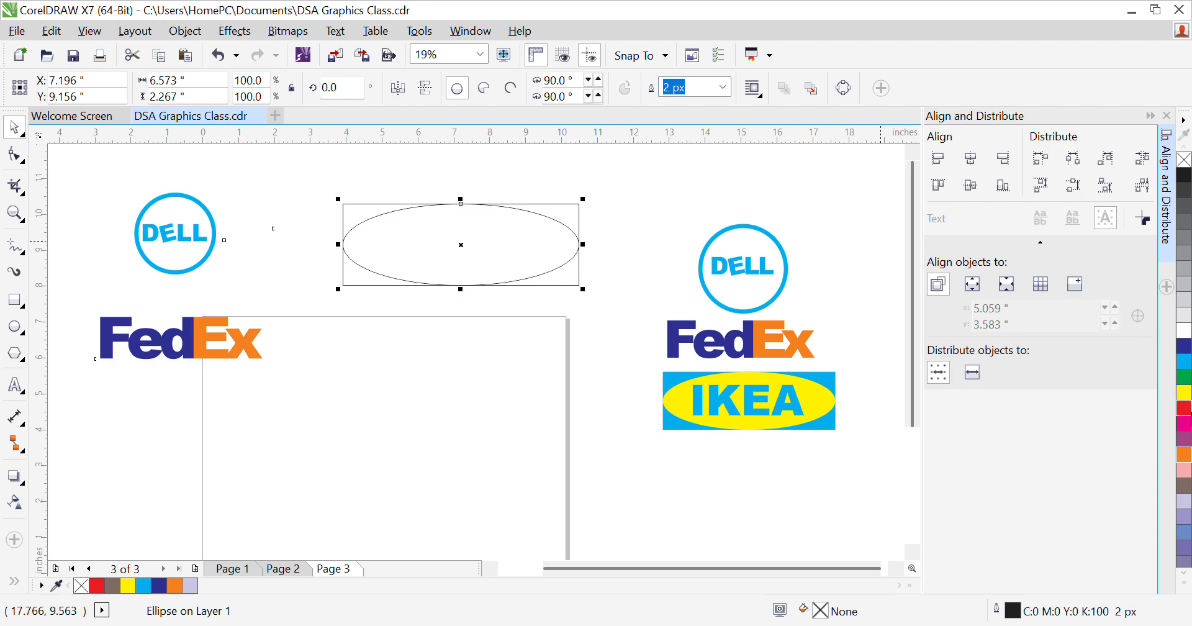
click(1184, 392)
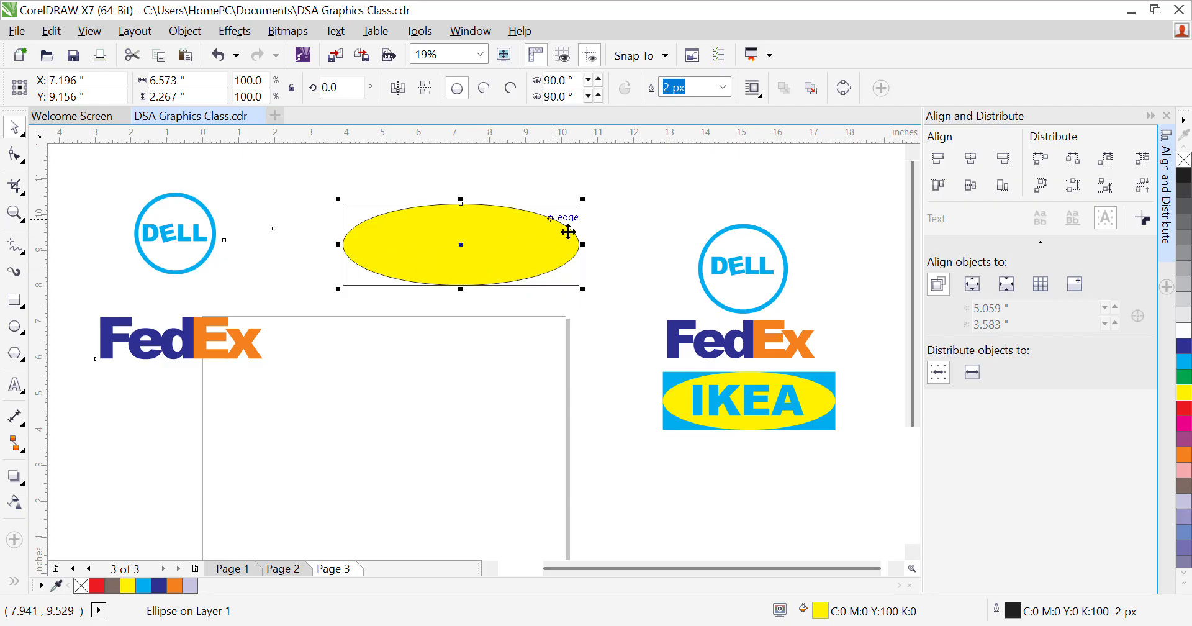
click(660, 226)
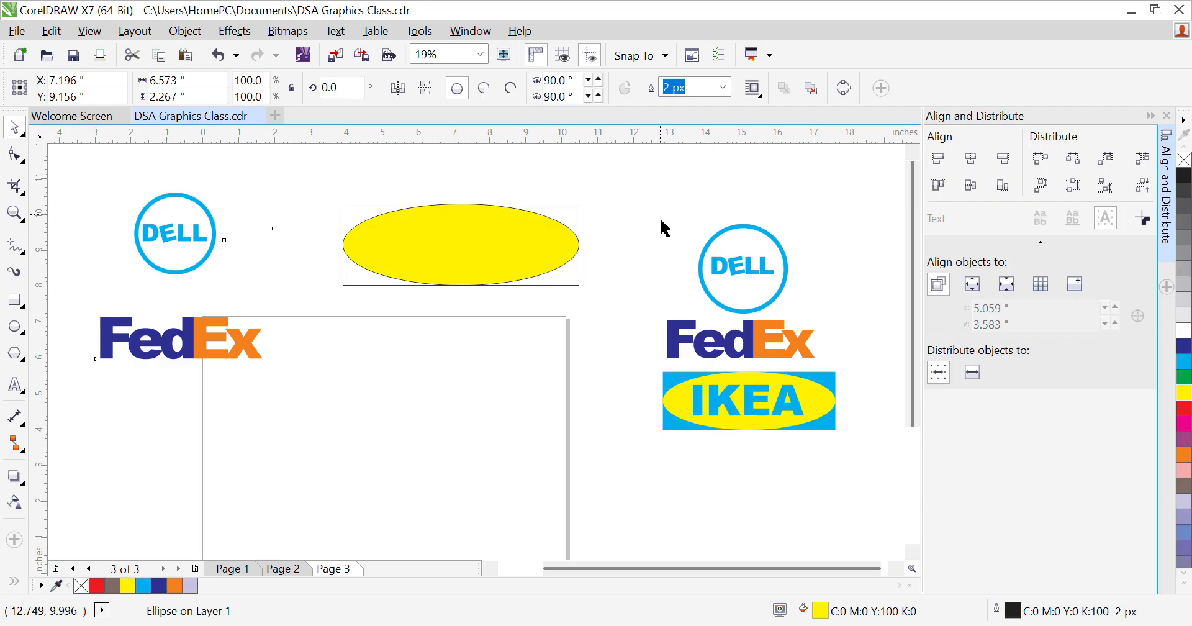
click(581, 218)
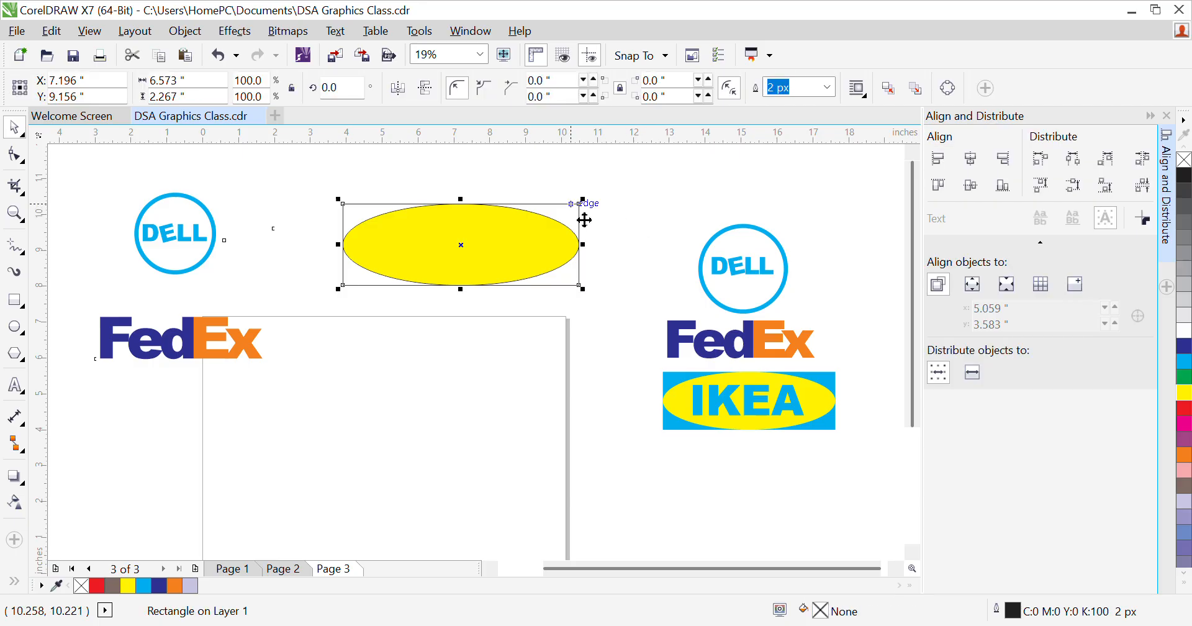
click(1182, 362)
click(593, 216)
Step: Remove the outlines from the yellow ellipse and the cyan rectangle
click(538, 237)
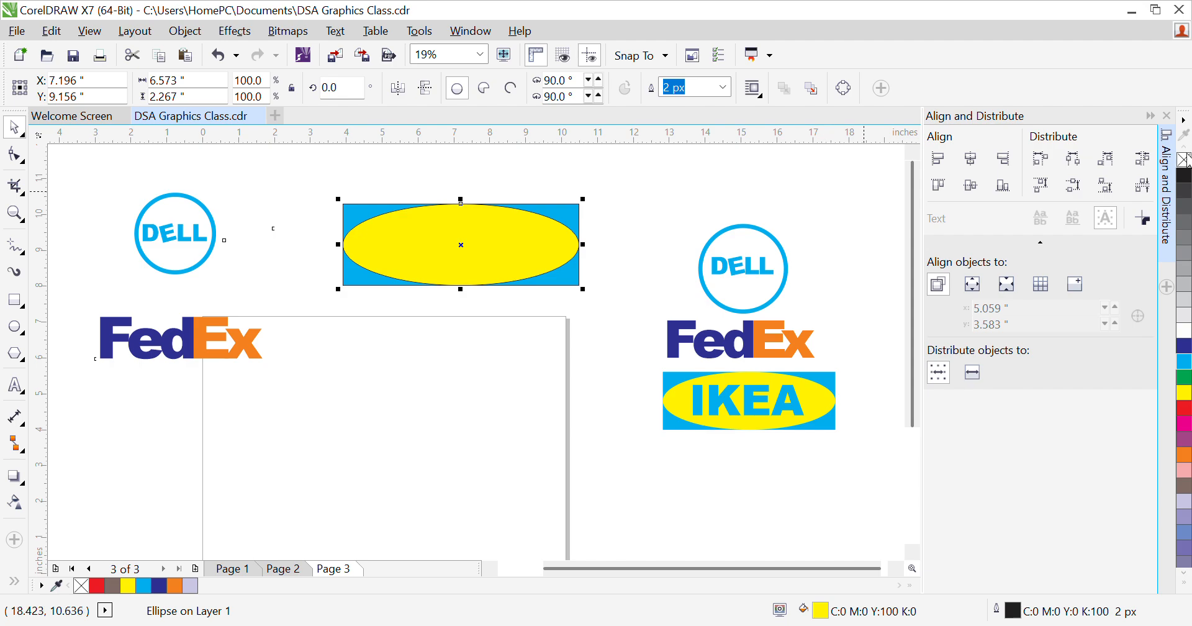
right_click(1187, 155)
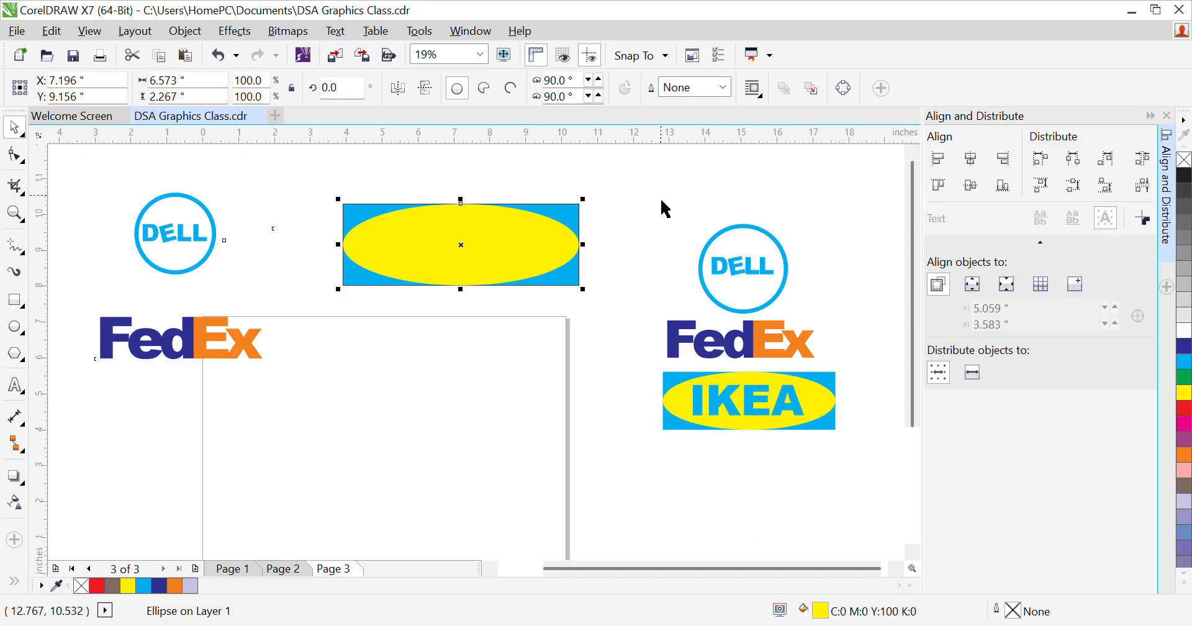
click(628, 207)
click(574, 210)
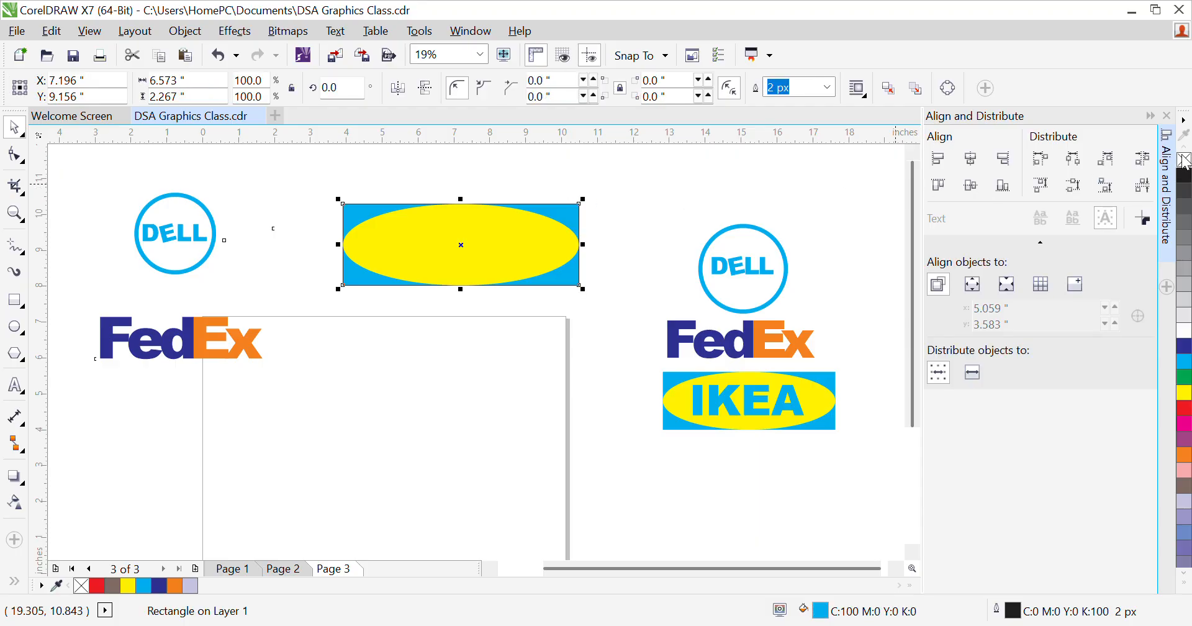
click(809, 207)
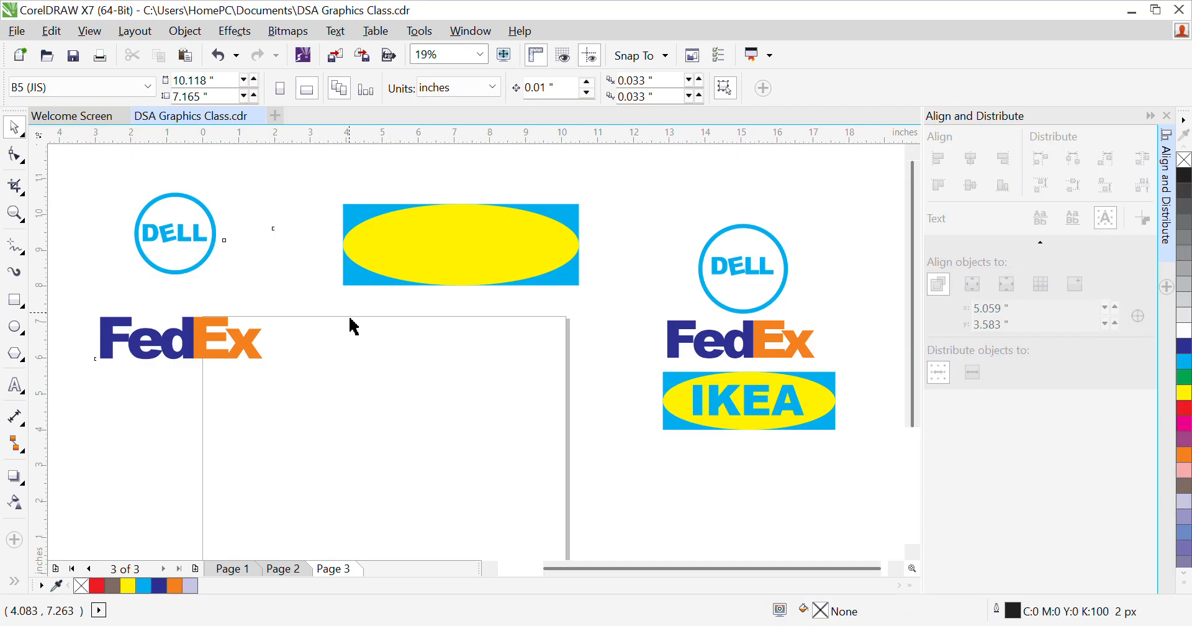
Step: Add the artistic text "IKEA" on the page, below the cyan rectangle
click(15, 387)
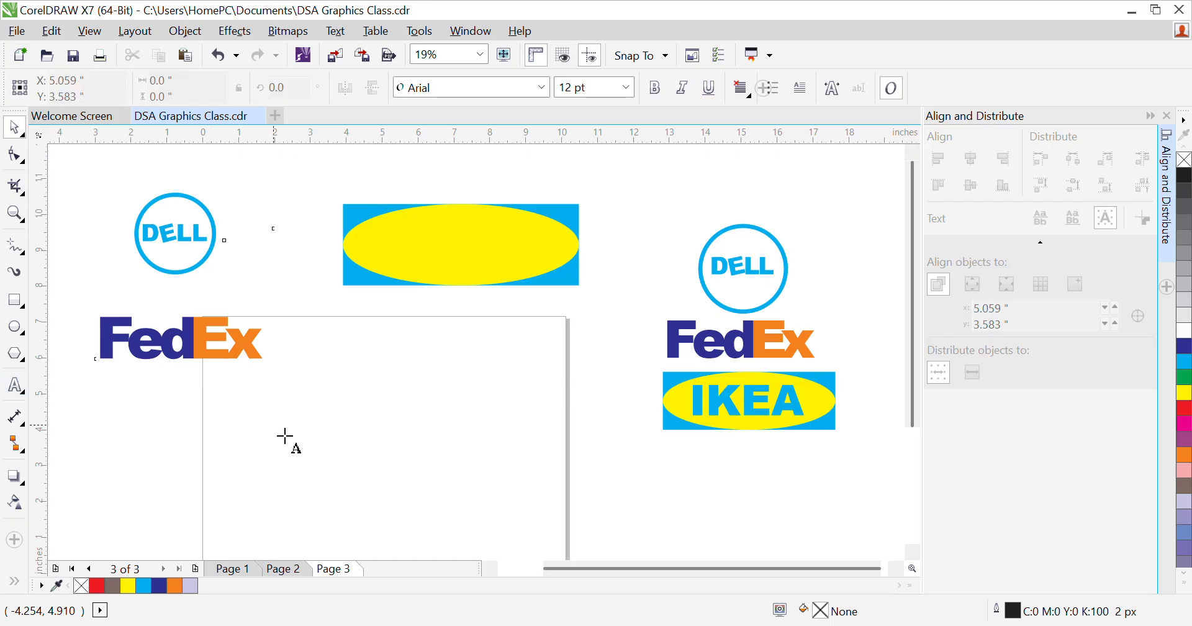
click(284, 428)
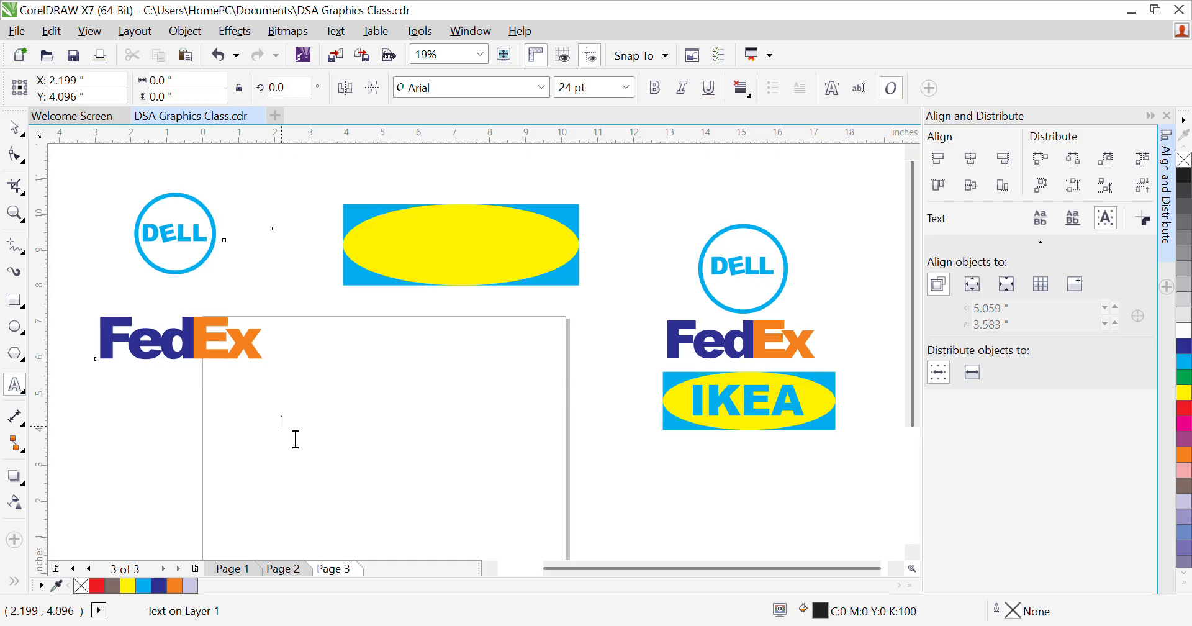
text(IKEA)
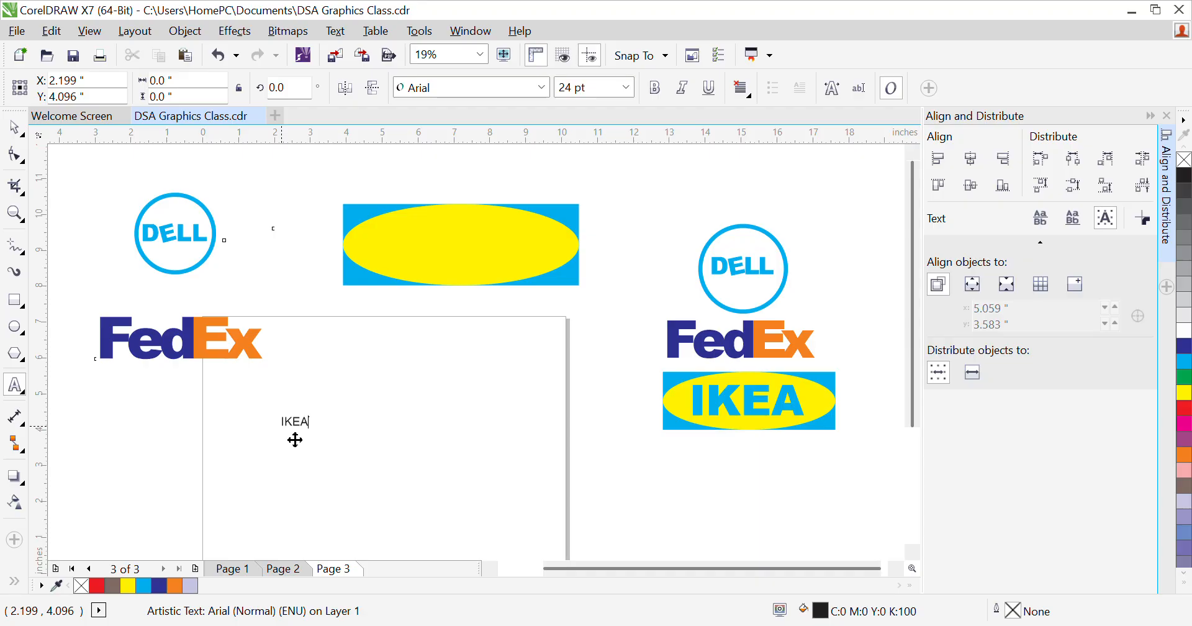
click(13, 131)
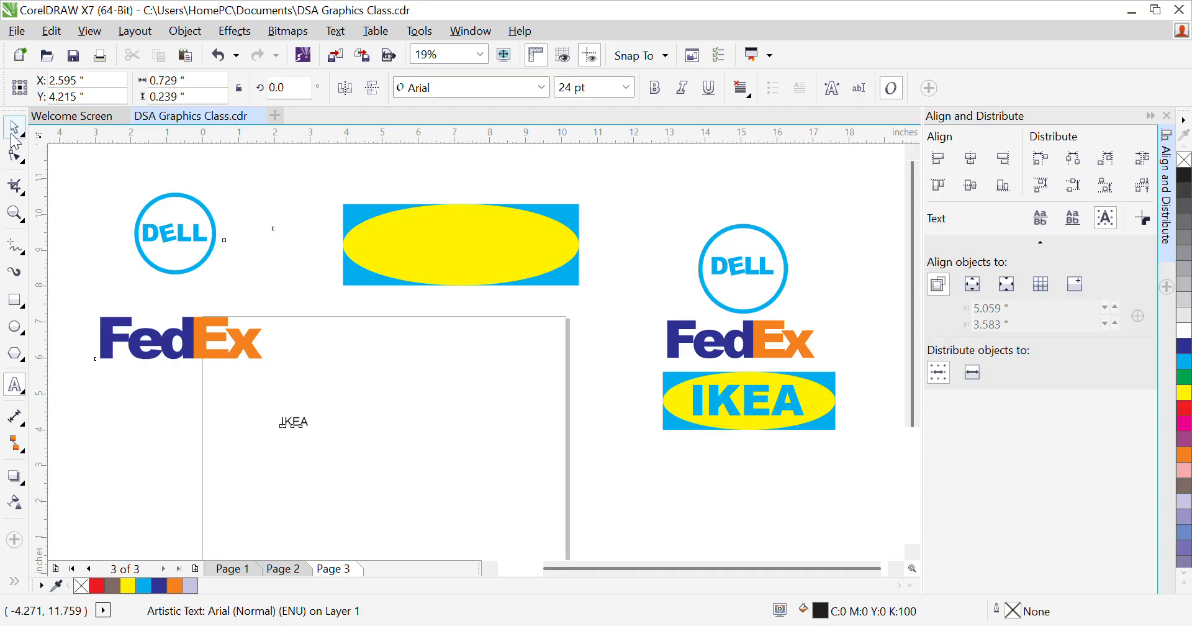
Step: Set the IKEA text's font to Arial Black and enlarge it to about 130.6 pt
click(547, 88)
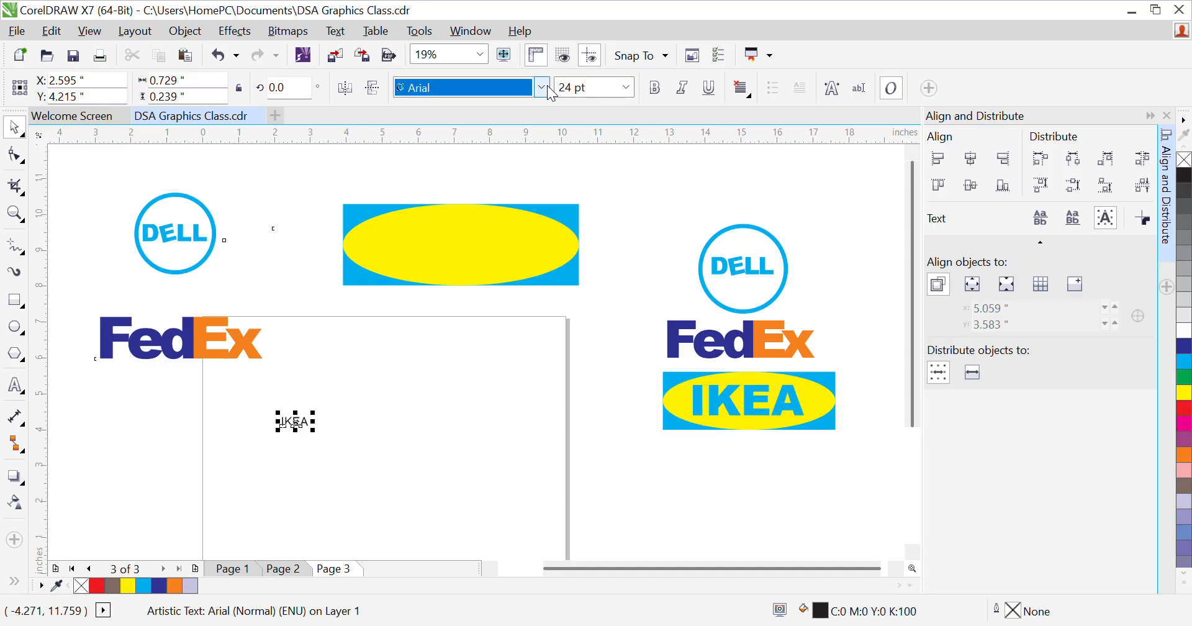
click(504, 127)
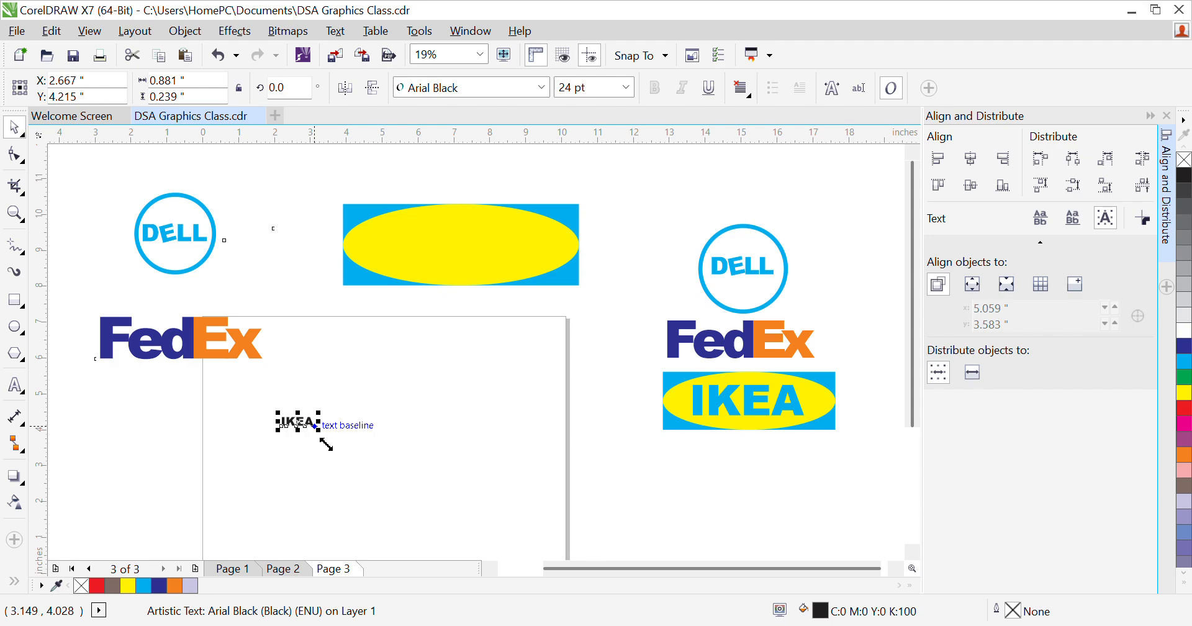
drag(326, 445, 467, 496)
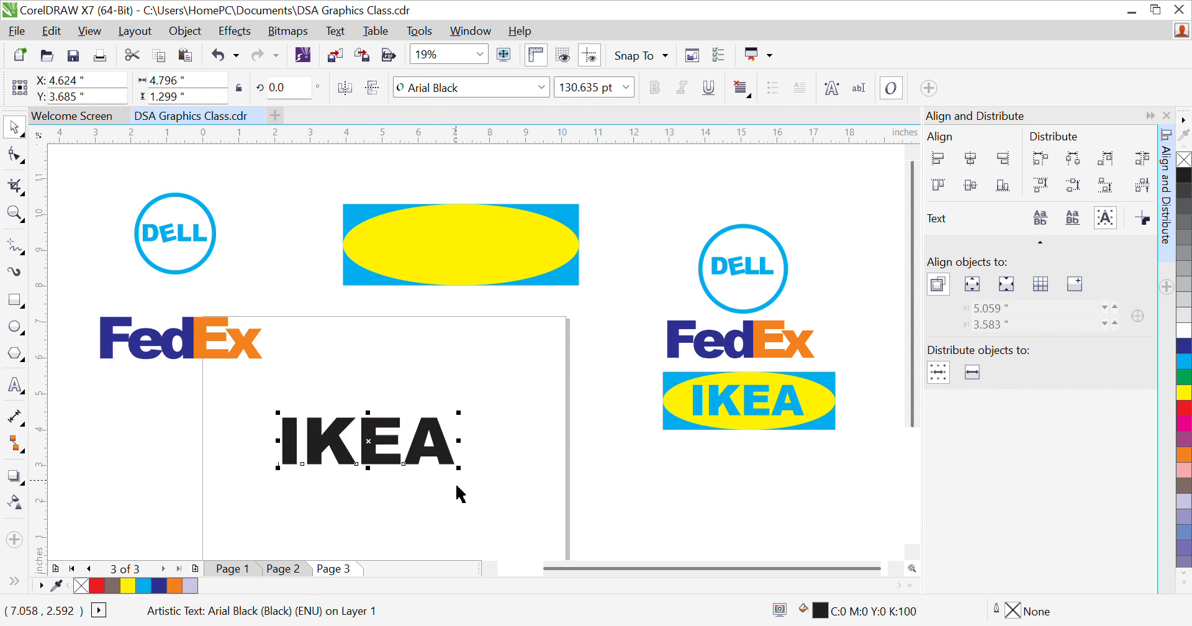
Step: Fill the IKEA text with cyan (C100) and fit it inside the yellow ellipse at about 107.9 pt
click(1185, 363)
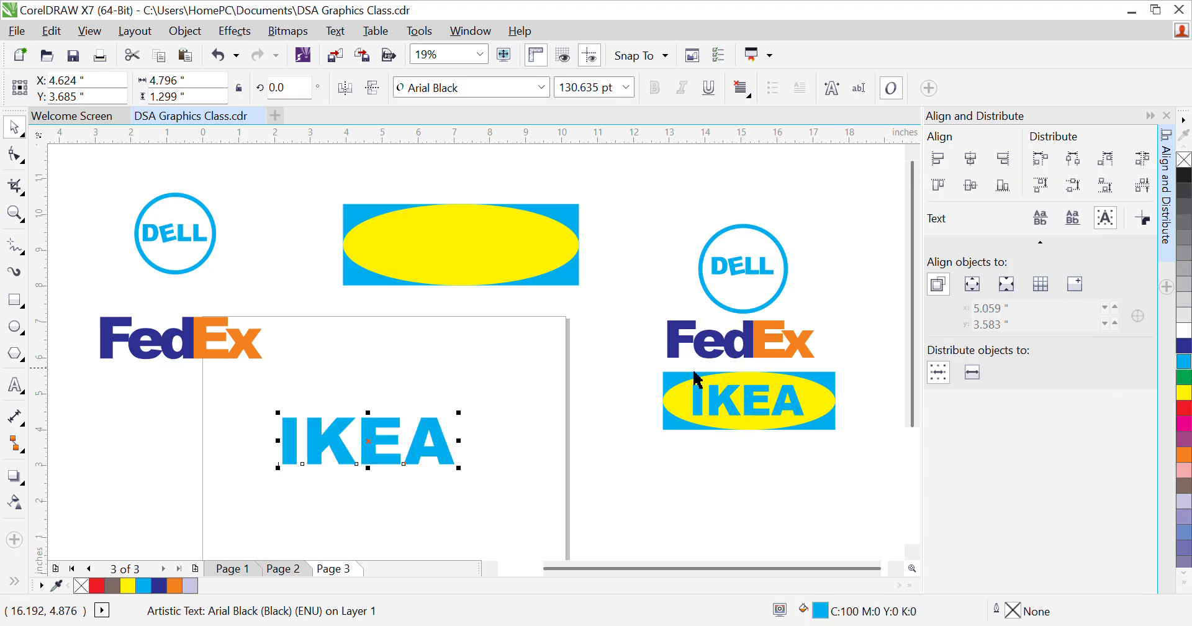
drag(382, 450, 471, 250)
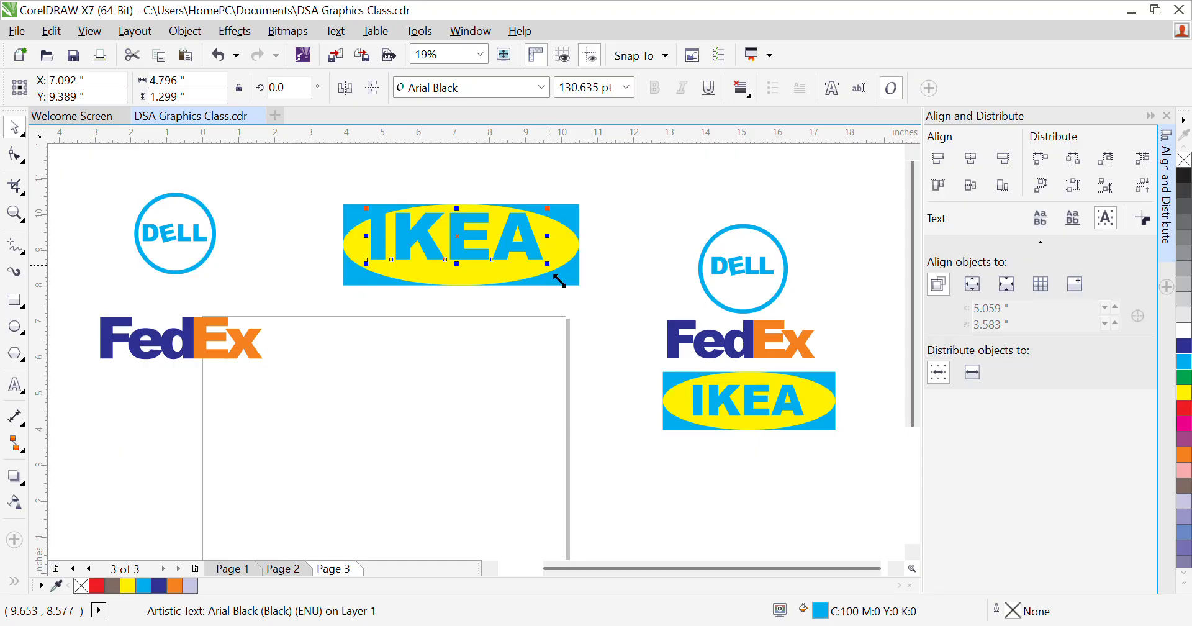
drag(559, 281, 541, 272)
mouse_move(467, 252)
mouse_down()
mouse_move(480, 270)
mouse_move(478, 259)
mouse_up()
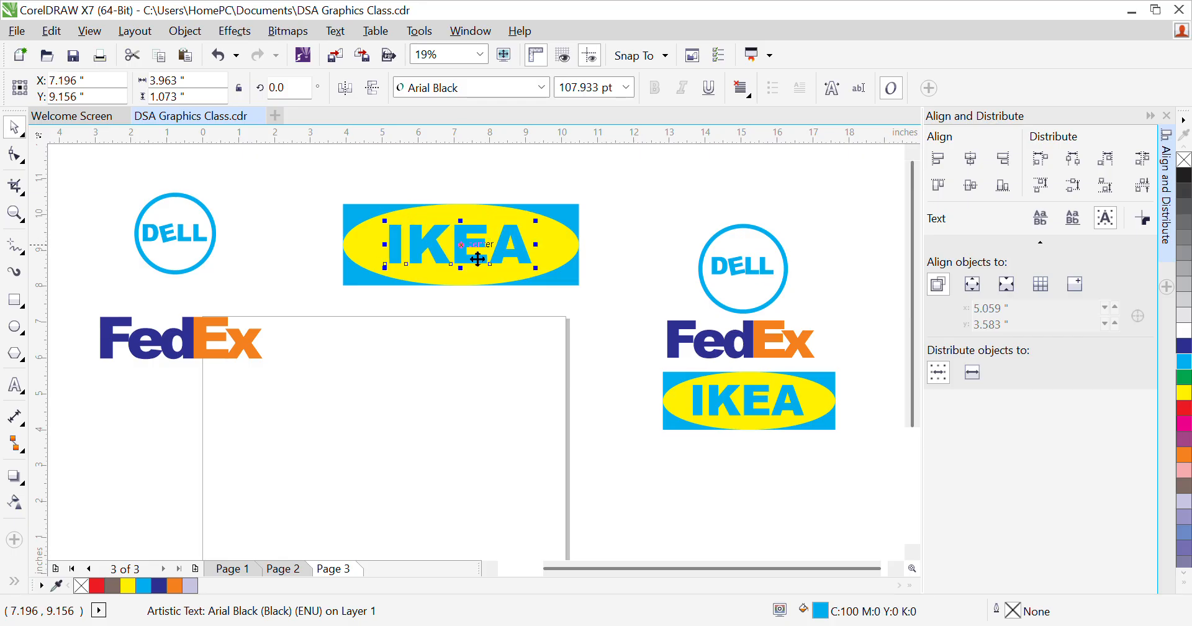
Step: Centre the IKEA text horizontally and vertically on the cyan rectangle, and group the text, ellipse and rectangle
shift+click(572, 251)
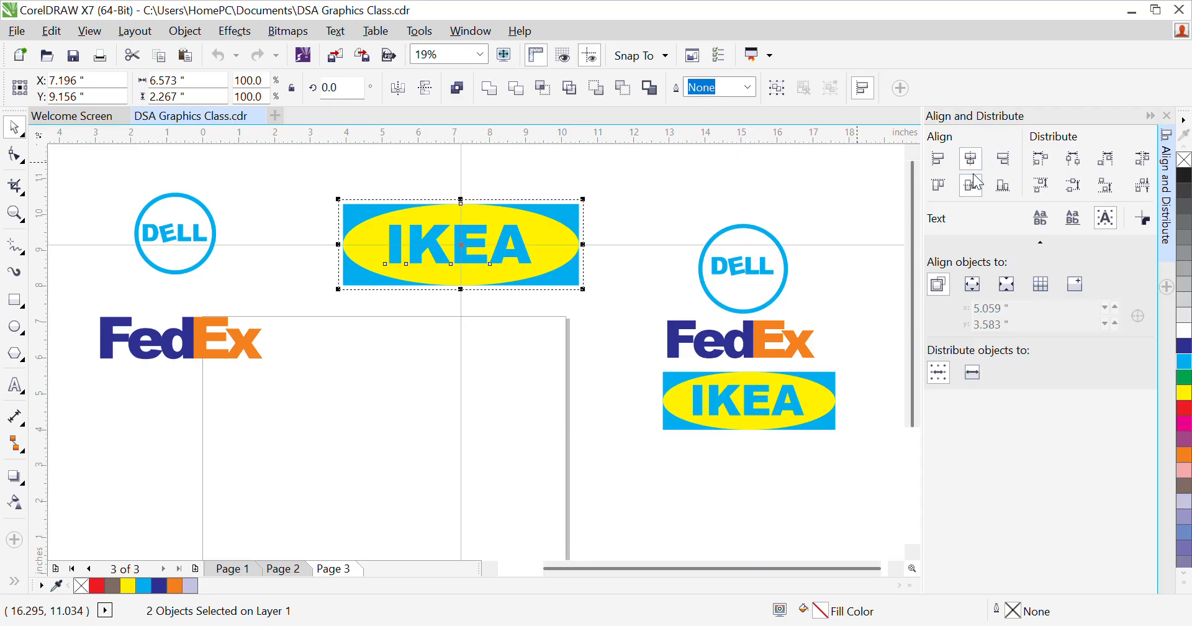
click(759, 200)
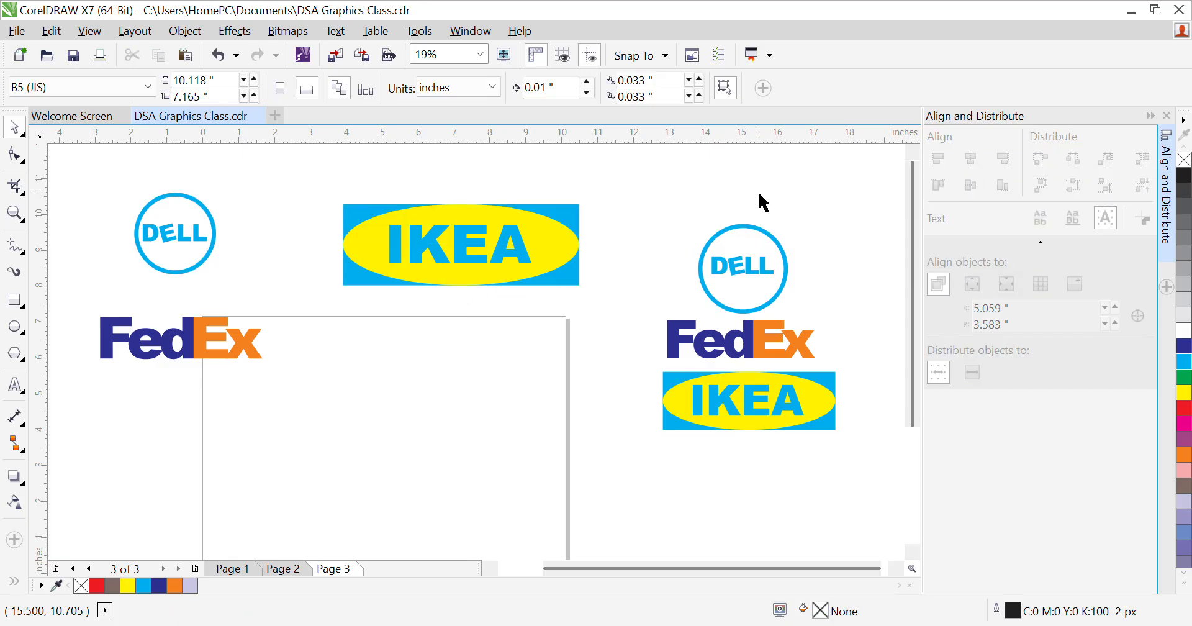
drag(292, 166, 638, 327)
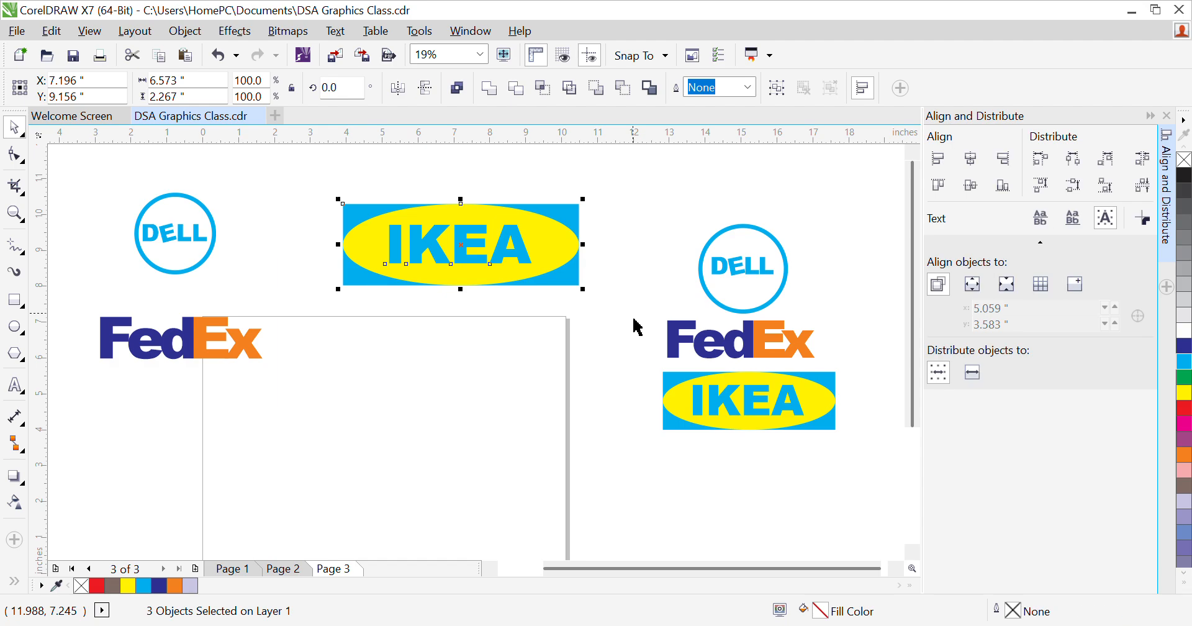
key(ctrl+g)
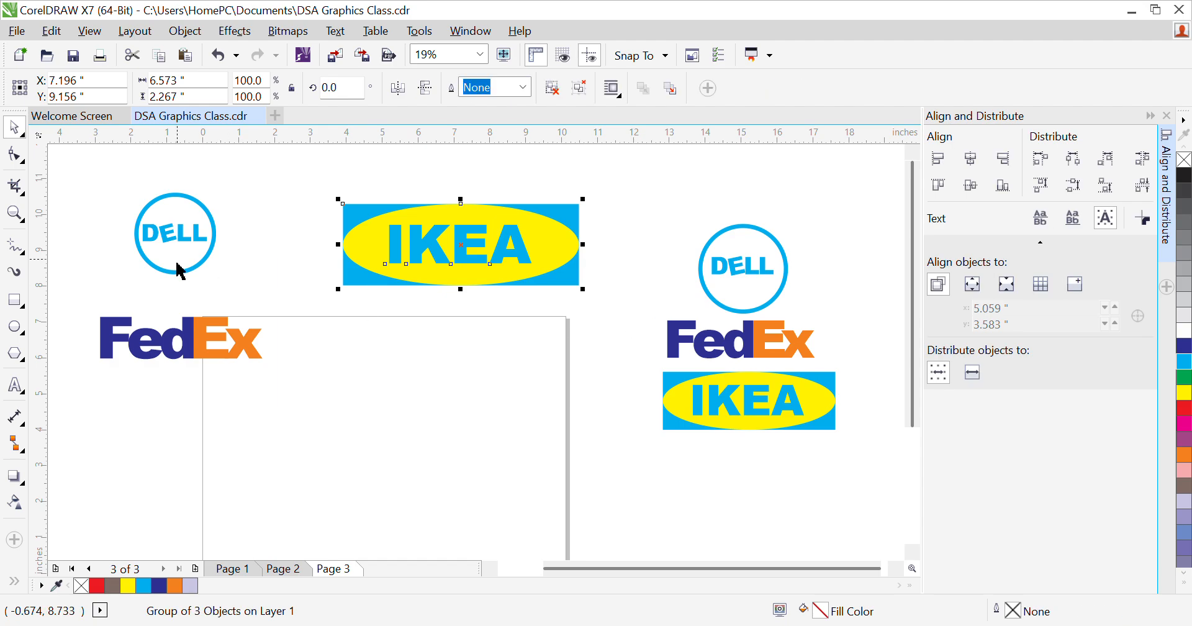
Step: Stack the three finished logos on the page, with IKEA lowest, FedEx directly above it and Dell on top
drag(468, 259, 428, 506)
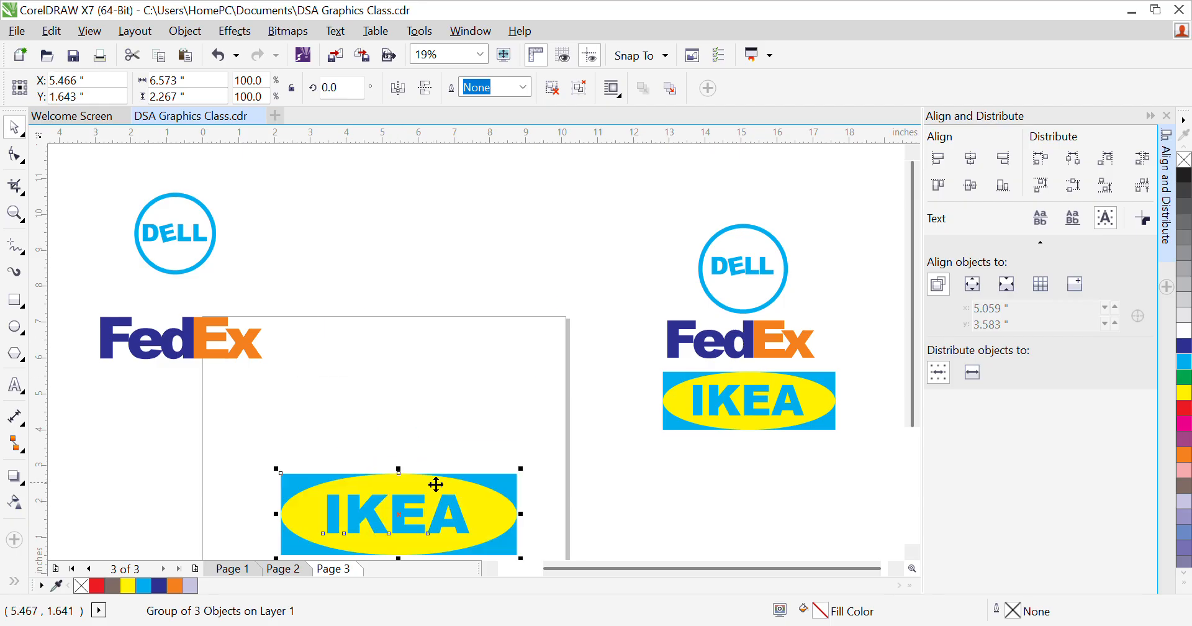
click(229, 357)
drag(241, 362, 454, 463)
click(192, 259)
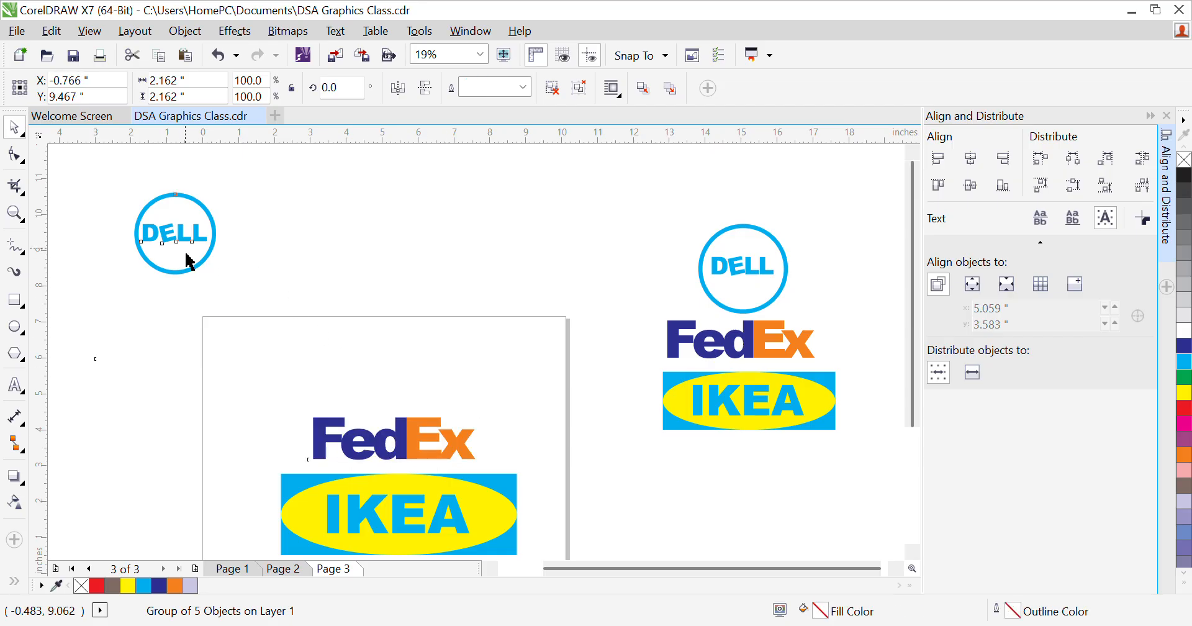
mouse_move(196, 258)
mouse_down()
mouse_move(381, 359)
mouse_move(418, 395)
mouse_up()
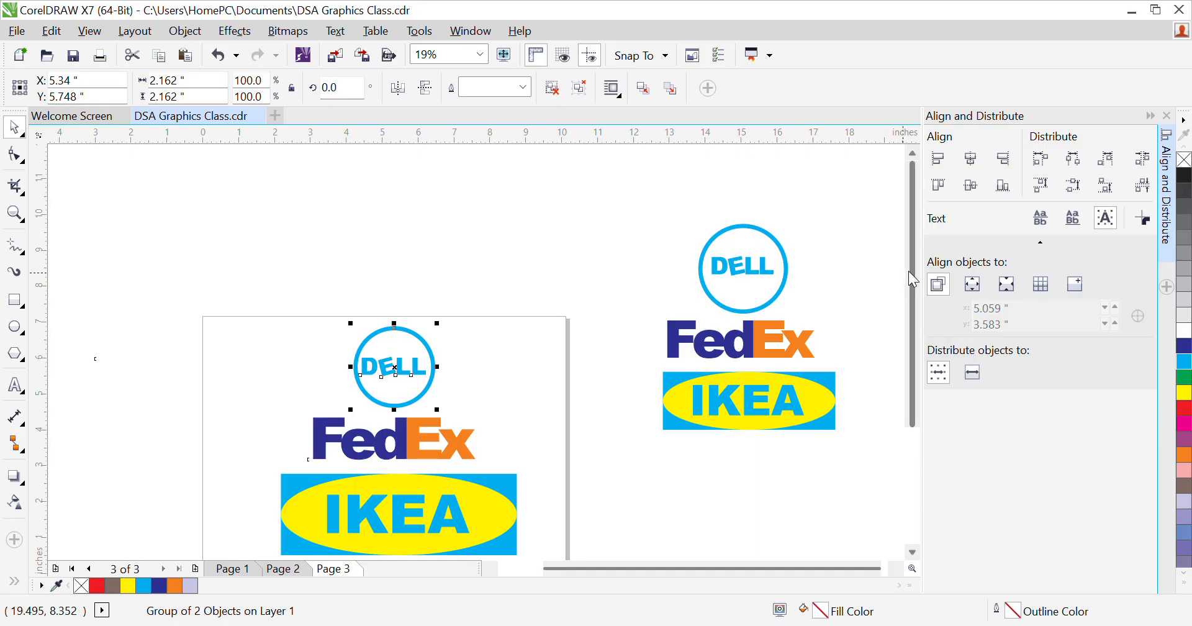
drag(913, 277, 932, 338)
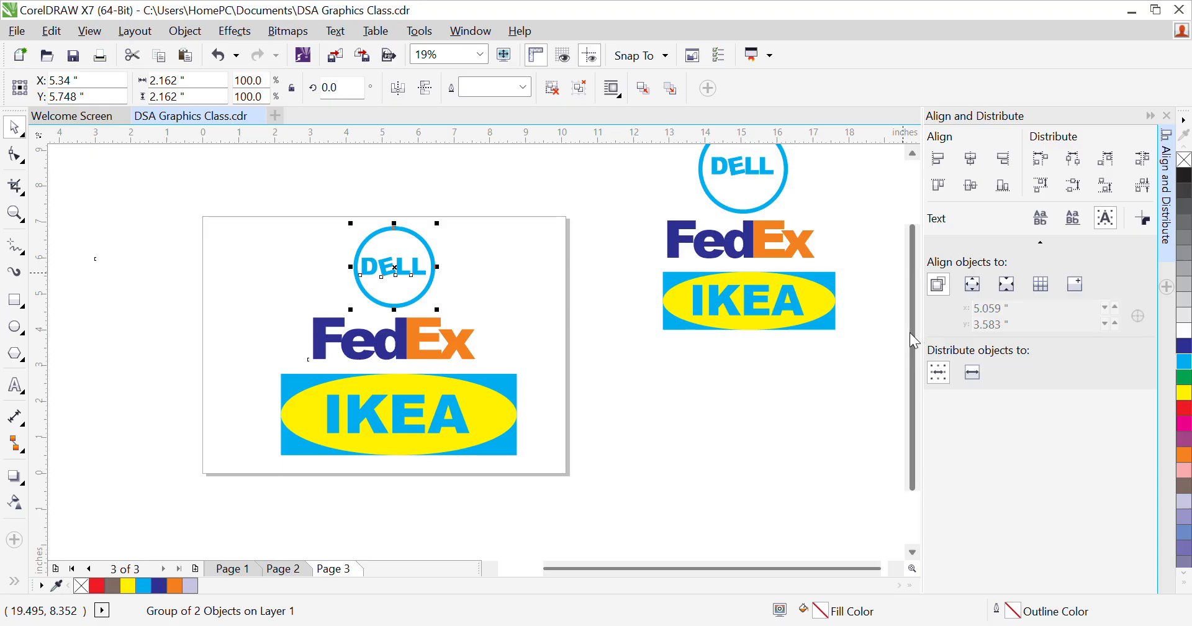
click(649, 382)
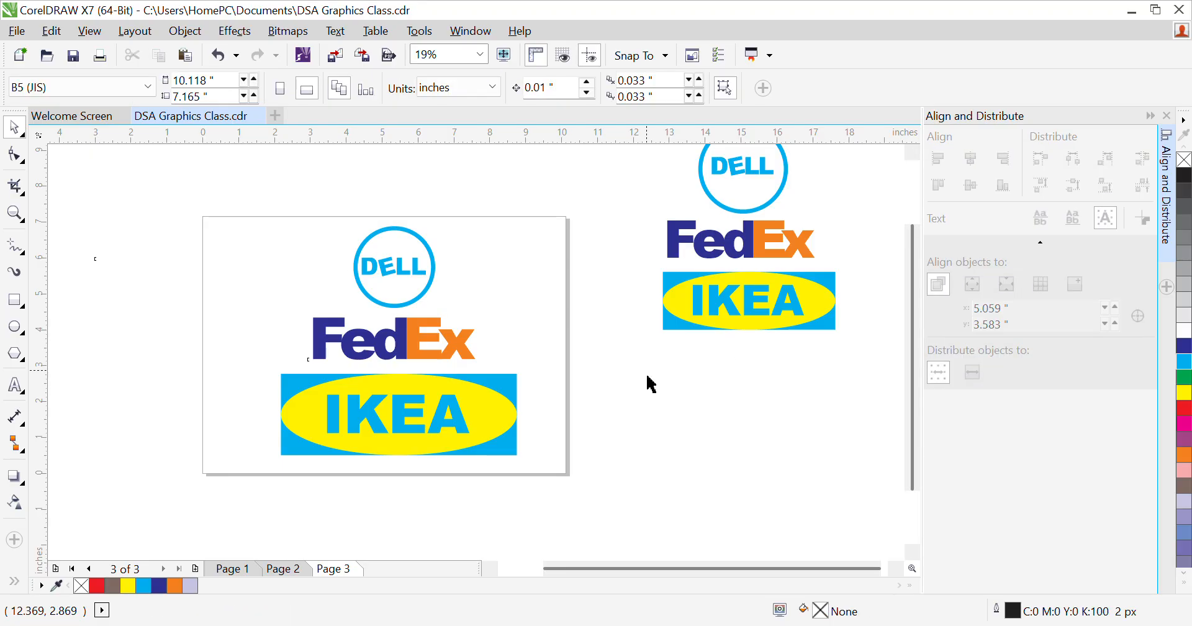